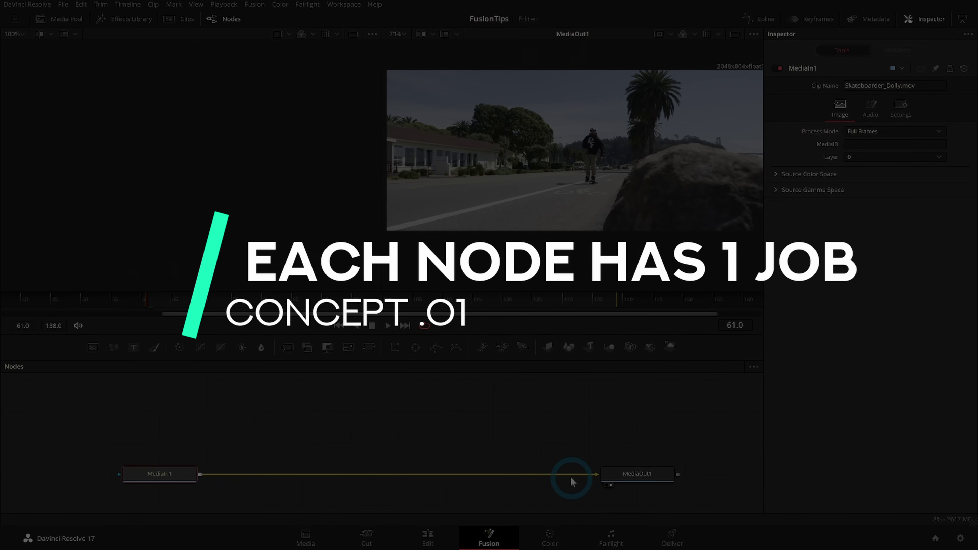
Move the MediaOut1 node left beside MediaIn1, centring and zooming in on both nodes.
{"action": "left_click", "coordinate": [626, 475]}
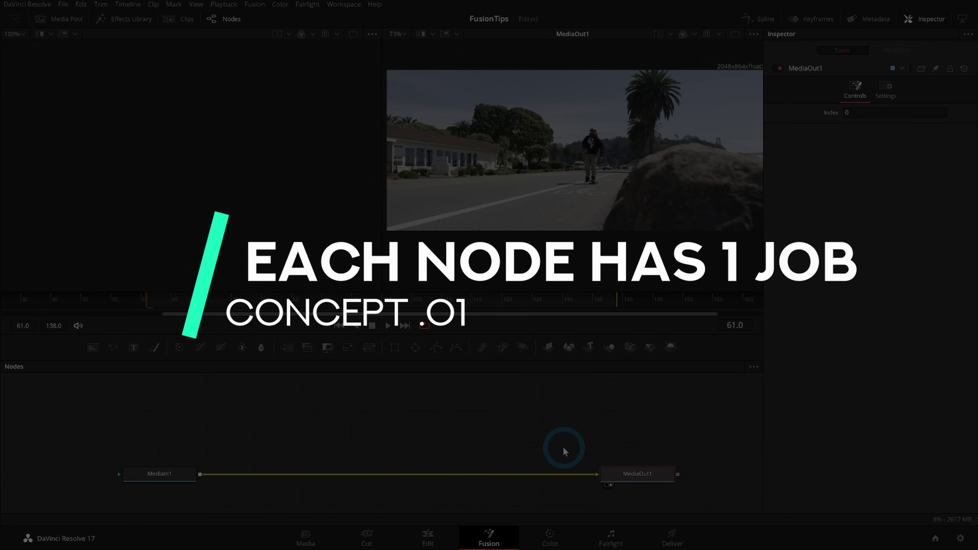
{"action": "left_click_drag", "start_coordinate": [632, 479], "coordinate": [524, 482]}
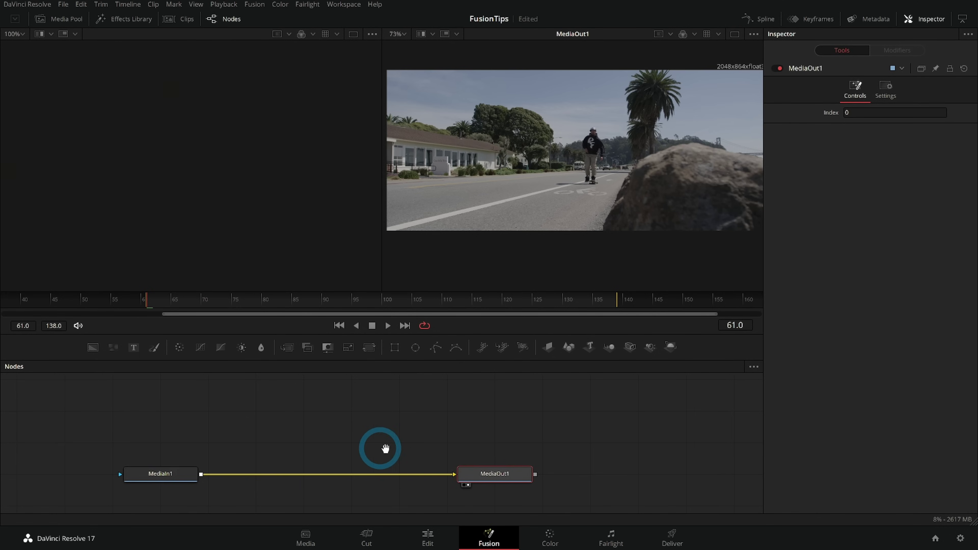
{"action": "left_click_drag", "start_coordinate": [384, 448], "coordinate": [471, 417]}
{"action": "scroll", "coordinate": [472, 415], "scroll_direction": "up", "scroll_amount": 2}
{"action": "scroll", "coordinate": [472, 416], "scroll_direction": "up", "scroll_amount": 2}
{"action": "left_click_drag", "start_coordinate": [637, 466], "coordinate": [494, 466]}
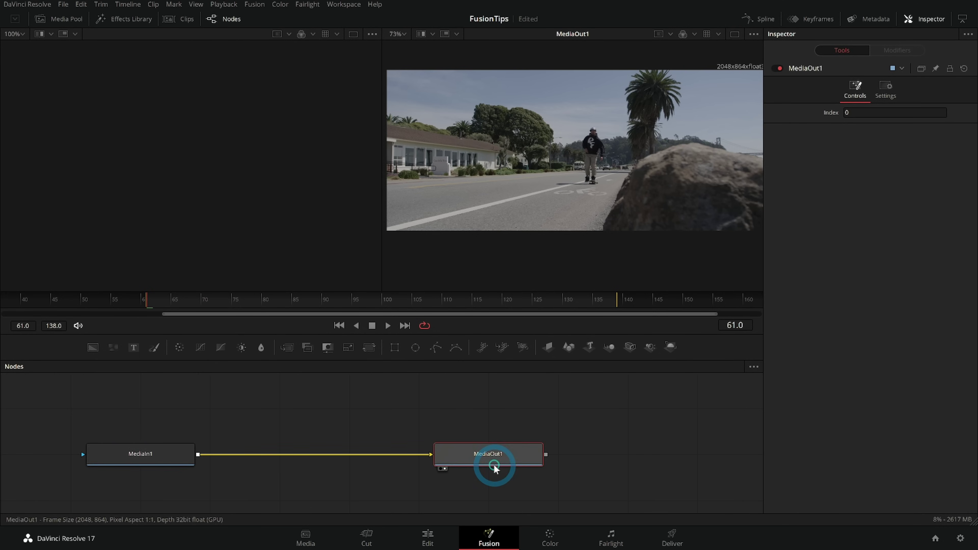
{"action": "left_click_drag", "start_coordinate": [392, 410], "coordinate": [486, 408]}
{"action": "scroll", "coordinate": [474, 417], "scroll_direction": "up", "scroll_amount": 2}
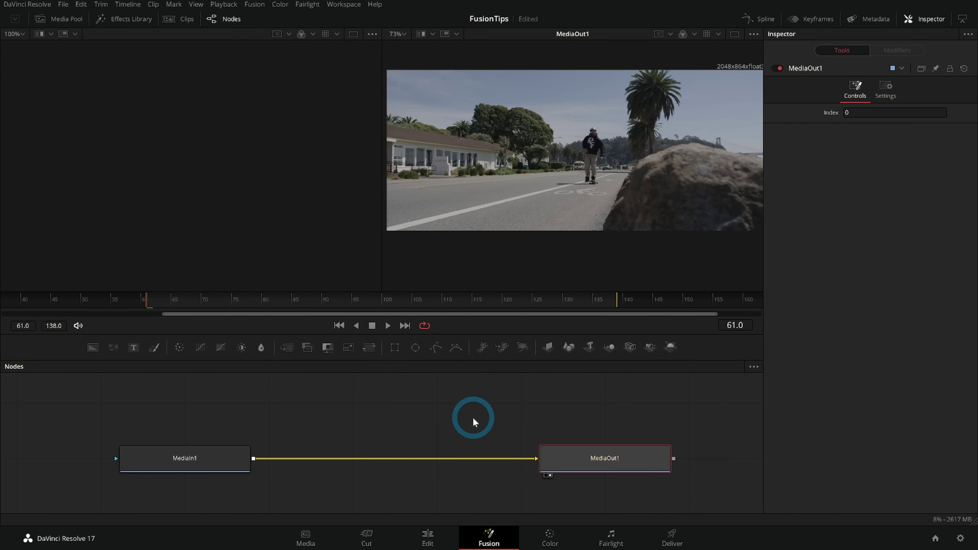
Insert a Blur node between MediaIn1 and MediaOut1 and increase its blur size.
{"action": "left_click", "coordinate": [199, 459]}
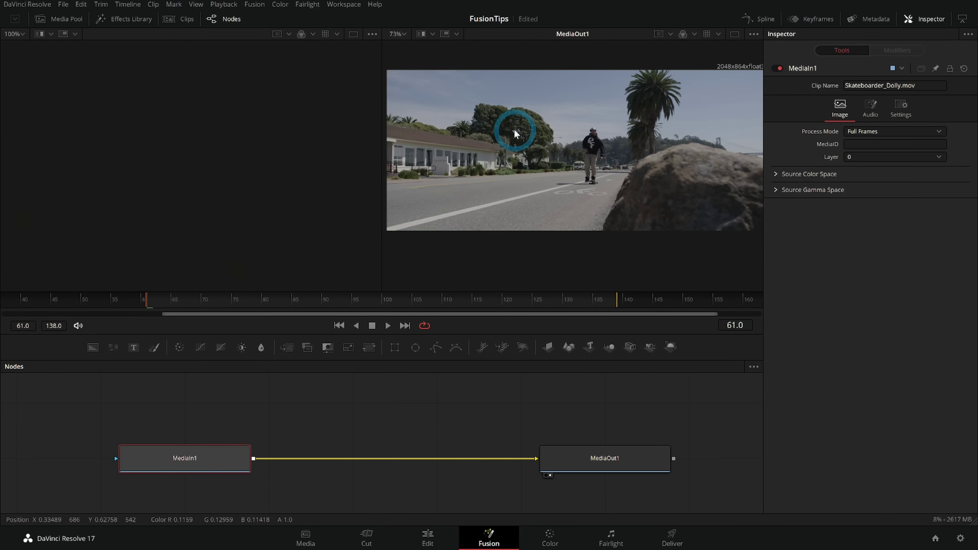
{"action": "left_click", "coordinate": [620, 452]}
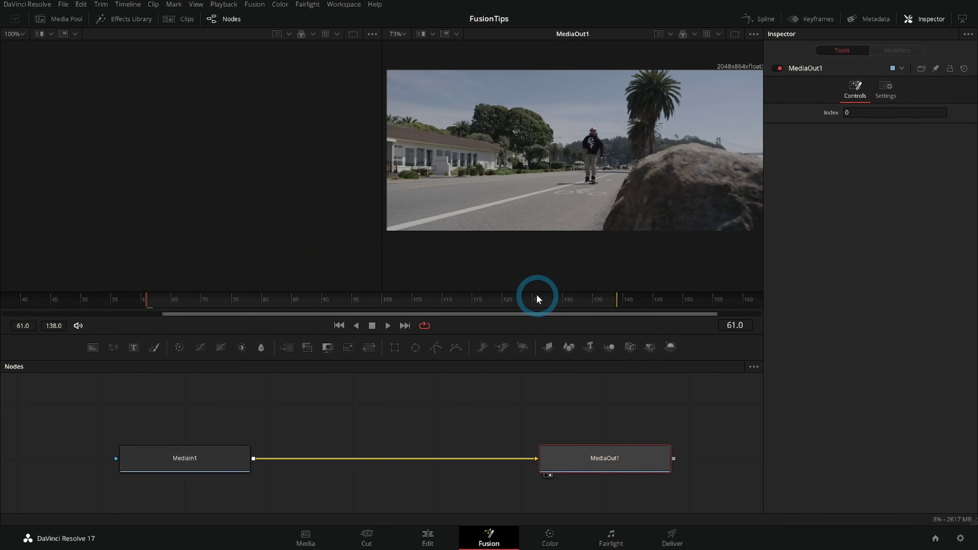
{"action": "left_click_drag", "start_coordinate": [261, 347], "coordinate": [453, 461]}
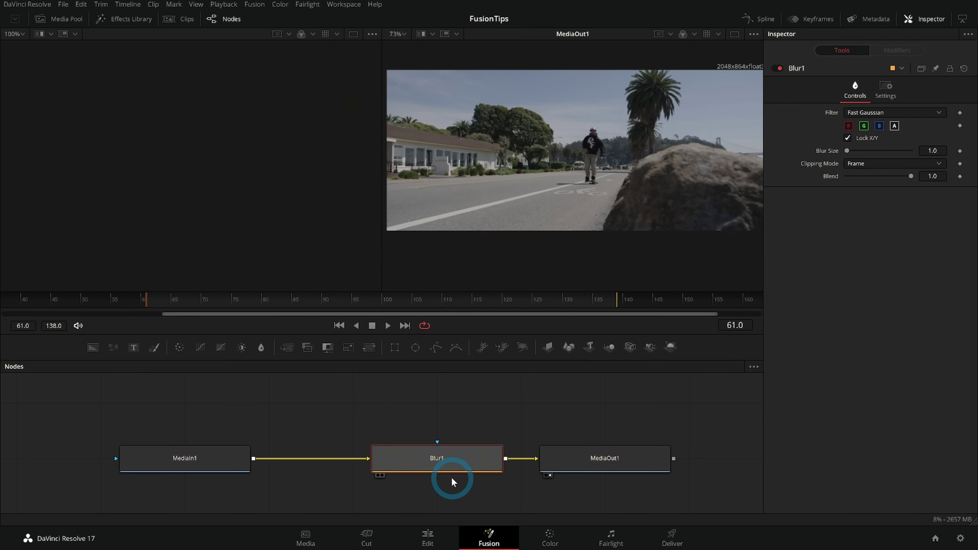
{"action": "left_click_drag", "start_coordinate": [847, 150], "coordinate": [862, 150]}
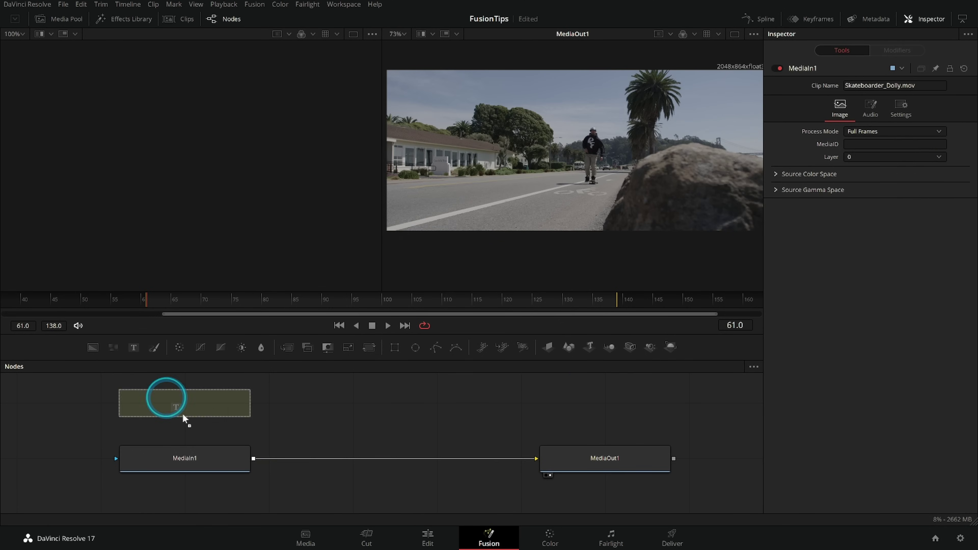
{"action": "left_click_drag", "start_coordinate": [163, 400], "coordinate": [380, 410]}
{"action": "key", "text": "1"}
{"action": "left_click", "coordinate": [858, 196]}
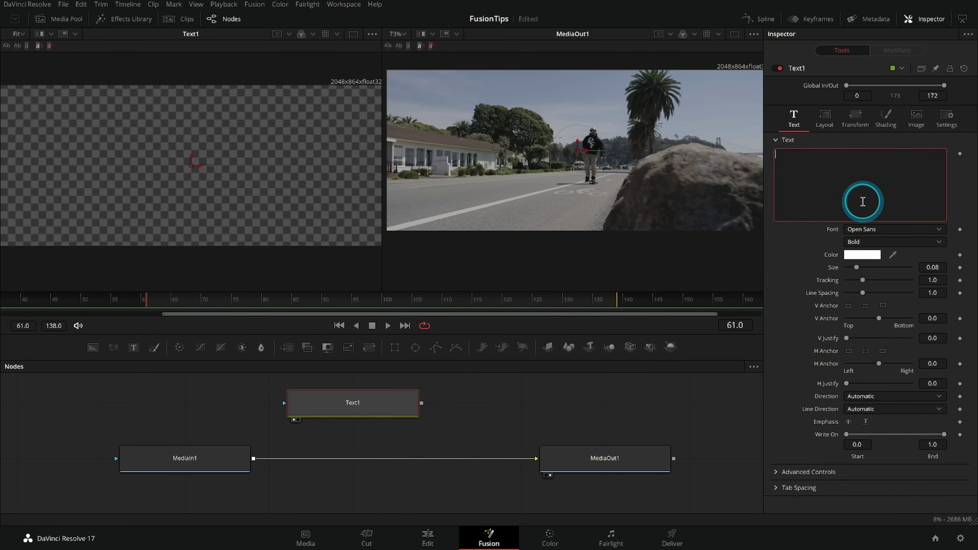
{"action": "type", "text": "SOME TEXT"}
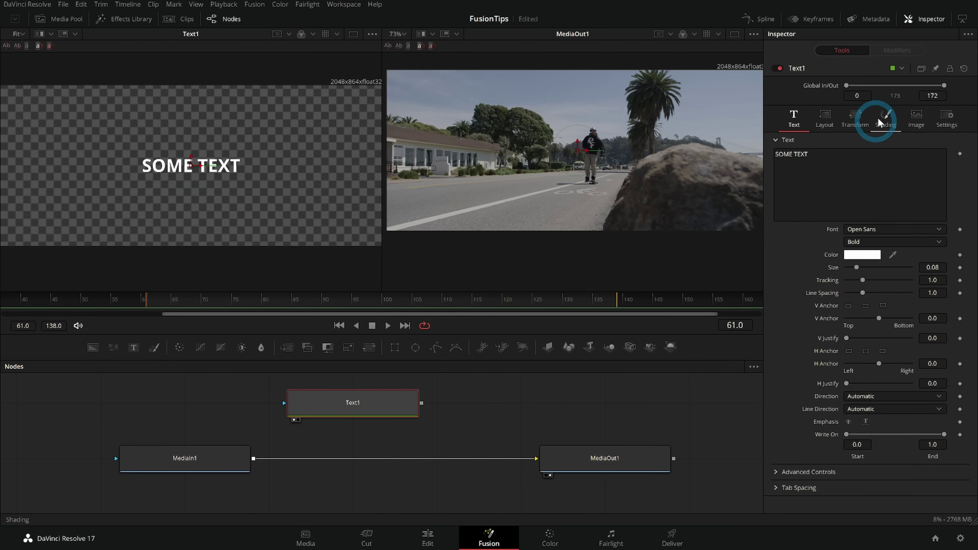
{"action": "left_click", "coordinate": [885, 119]}
{"action": "left_click", "coordinate": [896, 154]}
{"action": "left_click", "coordinate": [896, 154]}
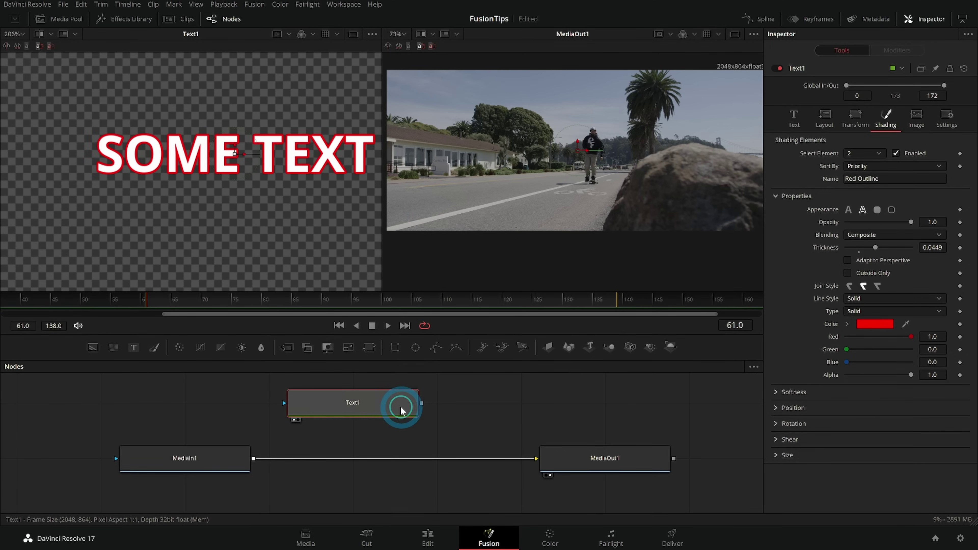
{"action": "key", "text": "Delete"}
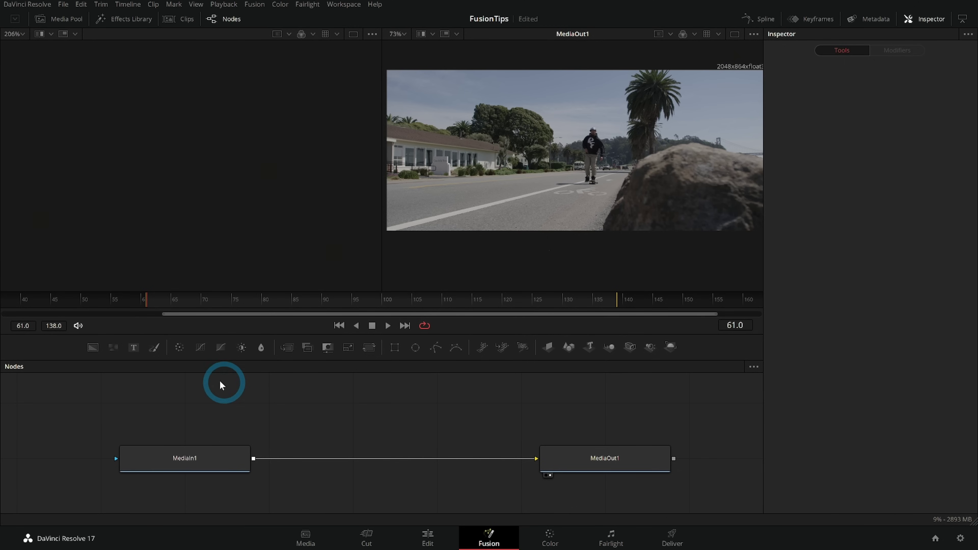
Add a Text+ node to the comp with its title set to 'TEXT'.
{"action": "left_click_drag", "start_coordinate": [135, 349], "coordinate": [351, 411]}
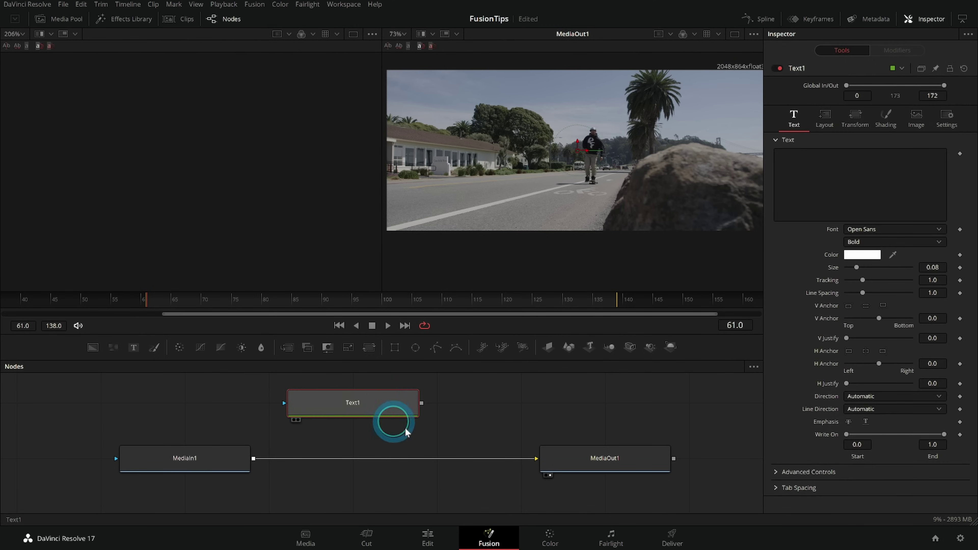
{"action": "left_click", "coordinate": [867, 196]}
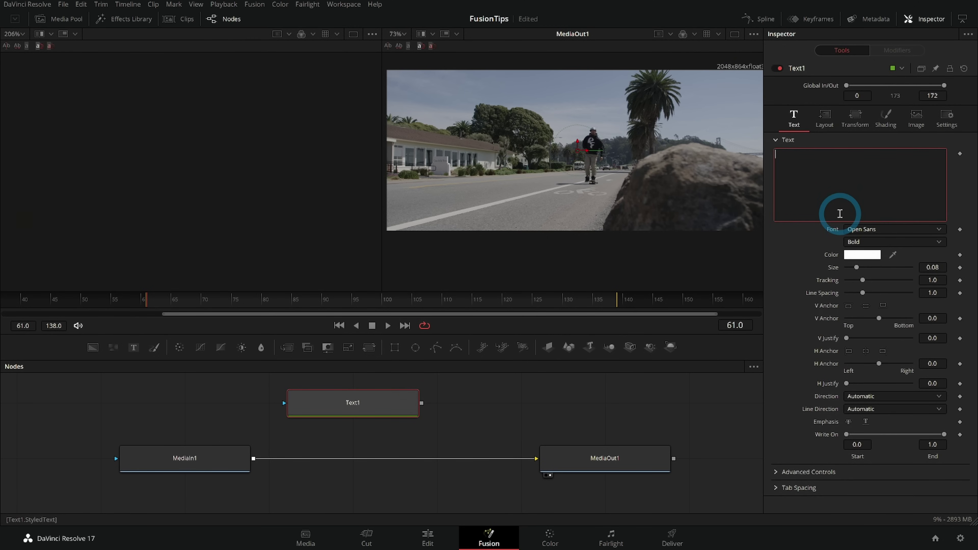
{"action": "type", "text": "TEXT"}
{"action": "left_click_drag", "start_coordinate": [529, 462], "coordinate": [414, 450]}
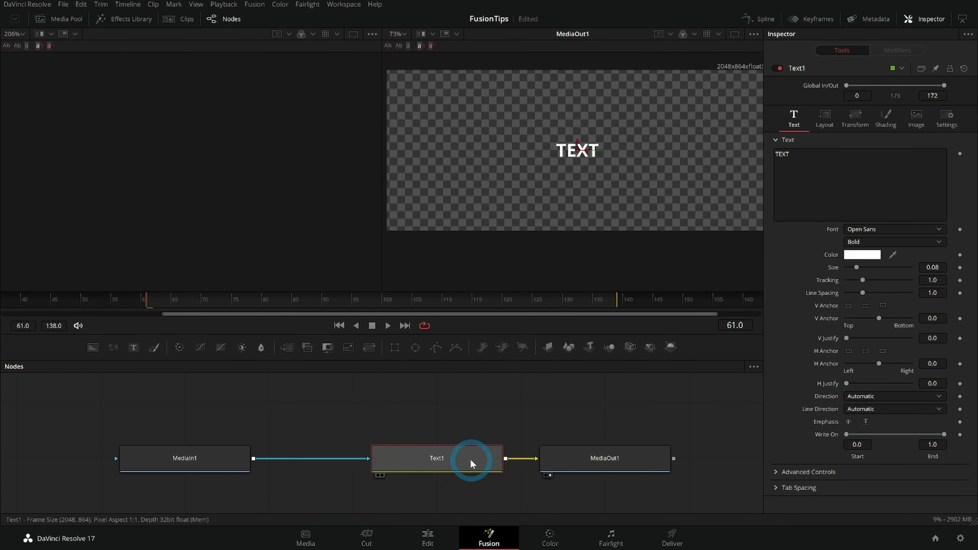
Insert Merge1 after MediaIn1 and connect Text1 to its foreground input.
{"action": "left_click_drag", "start_coordinate": [477, 462], "coordinate": [274, 400]}
{"action": "left_click", "coordinate": [227, 456]}
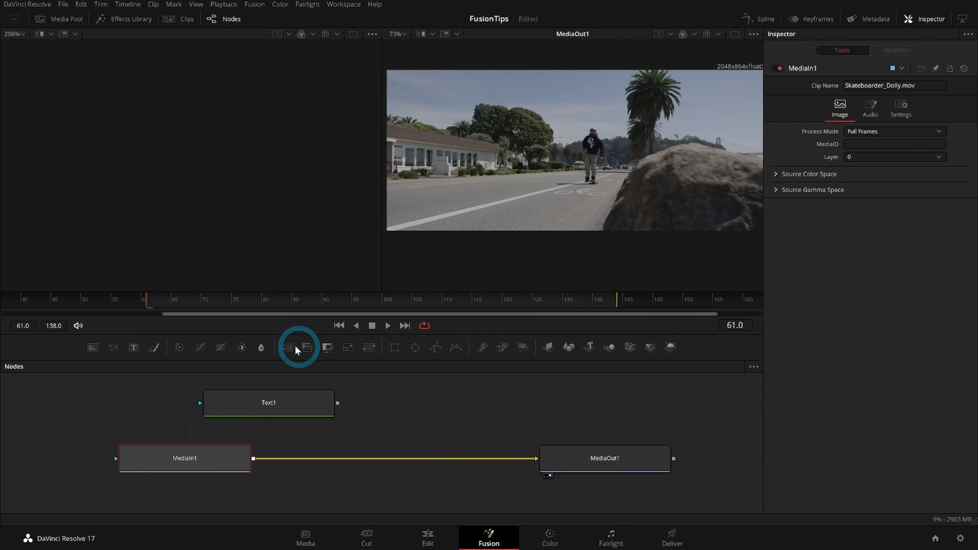
{"action": "left_click", "coordinate": [295, 345]}
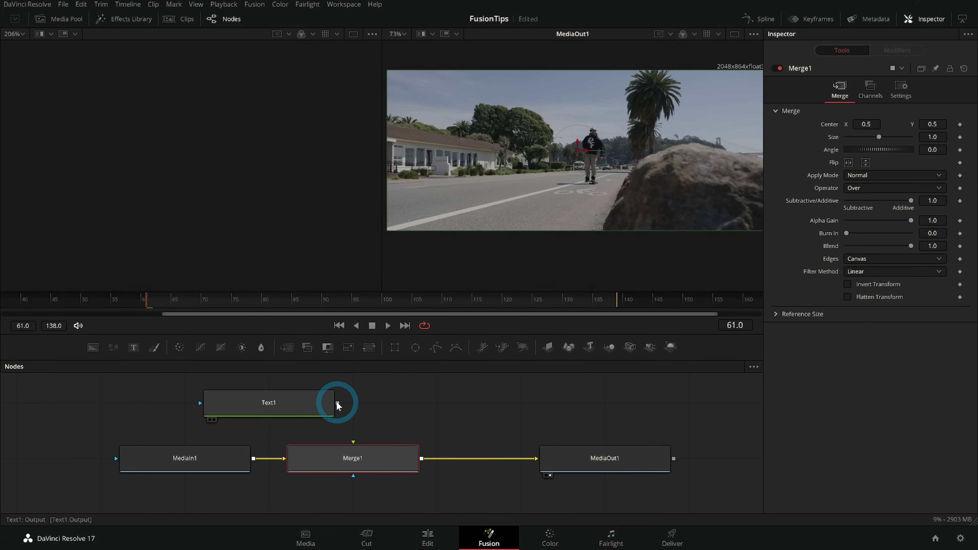
{"action": "left_click_drag", "start_coordinate": [337, 402], "coordinate": [385, 457]}
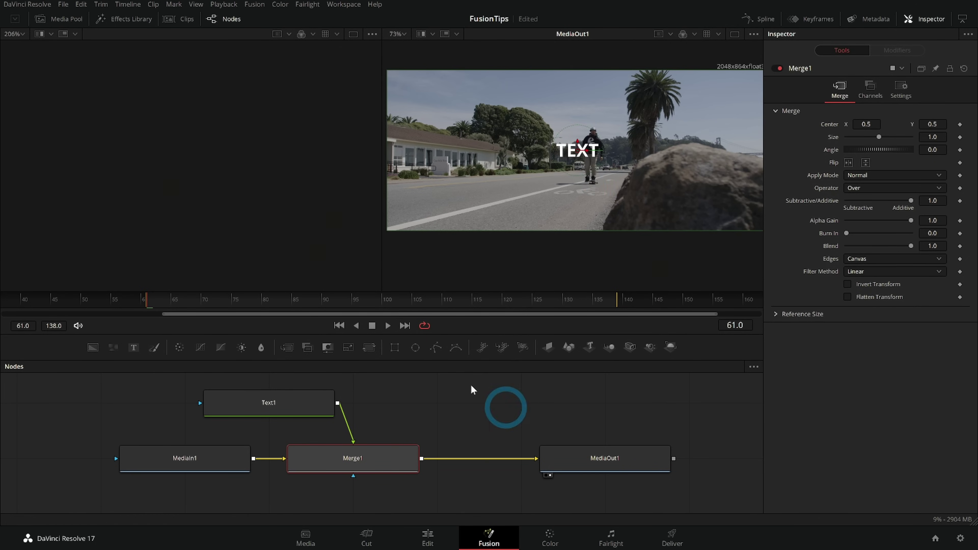
{"action": "left_click", "coordinate": [333, 414]}
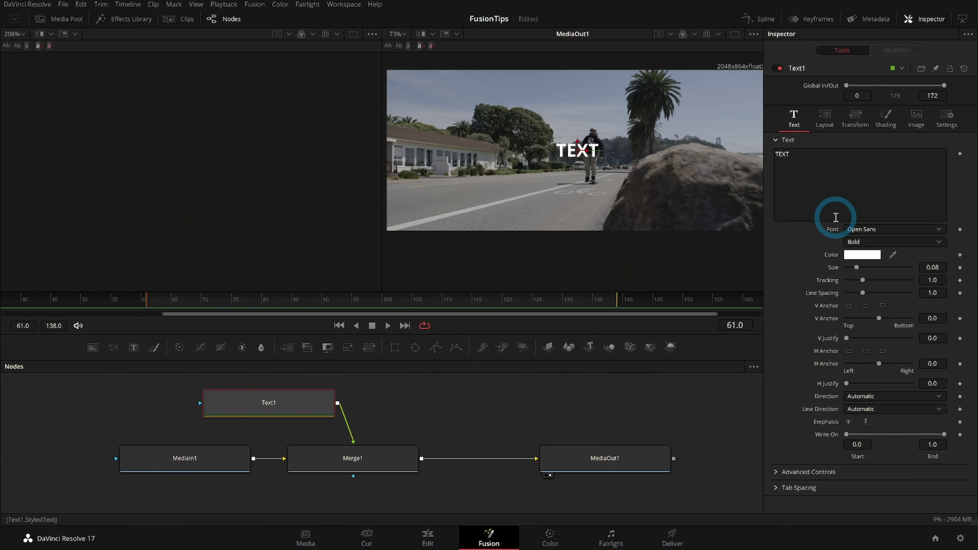
{"action": "scroll", "coordinate": [395, 439], "scroll_direction": "up", "scroll_amount": 2}
Place Text1 above Merge1, then turn shading element 3 (Black Shadow) on and off.
{"action": "left_click_drag", "start_coordinate": [319, 433], "coordinate": [401, 375]}
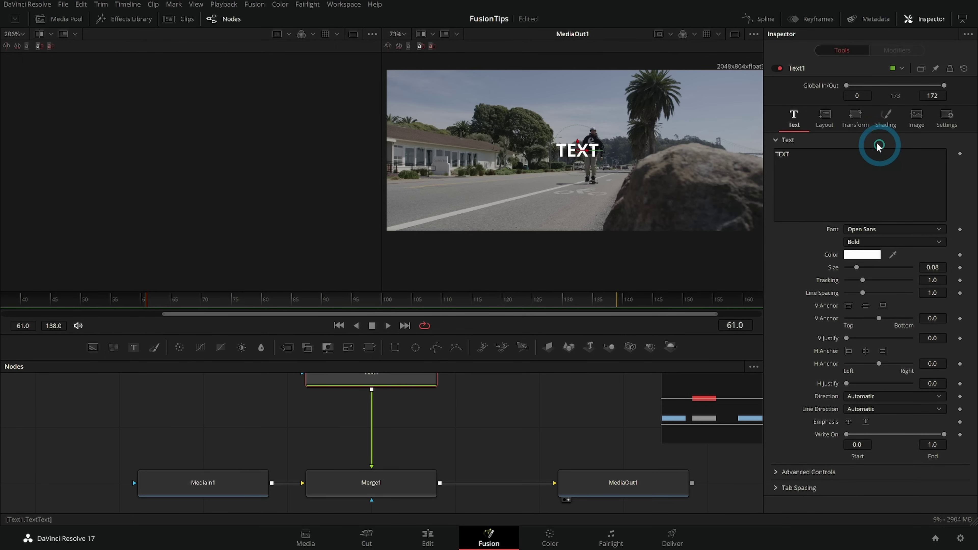
{"action": "left_click", "coordinate": [880, 120]}
{"action": "left_click", "coordinate": [865, 154]}
{"action": "left_click", "coordinate": [862, 181]}
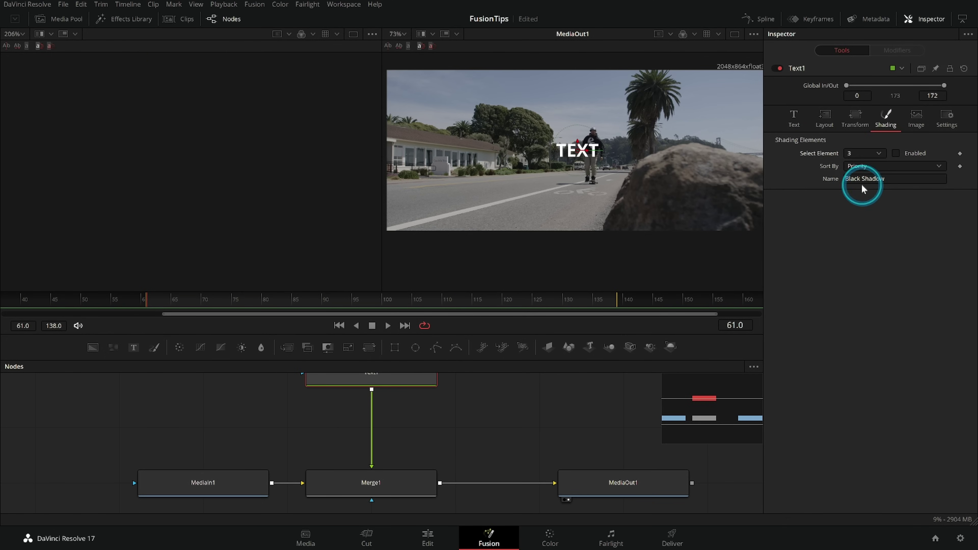
{"action": "left_click", "coordinate": [895, 153]}
{"action": "scroll", "coordinate": [640, 149], "scroll_direction": "up", "scroll_amount": 5}
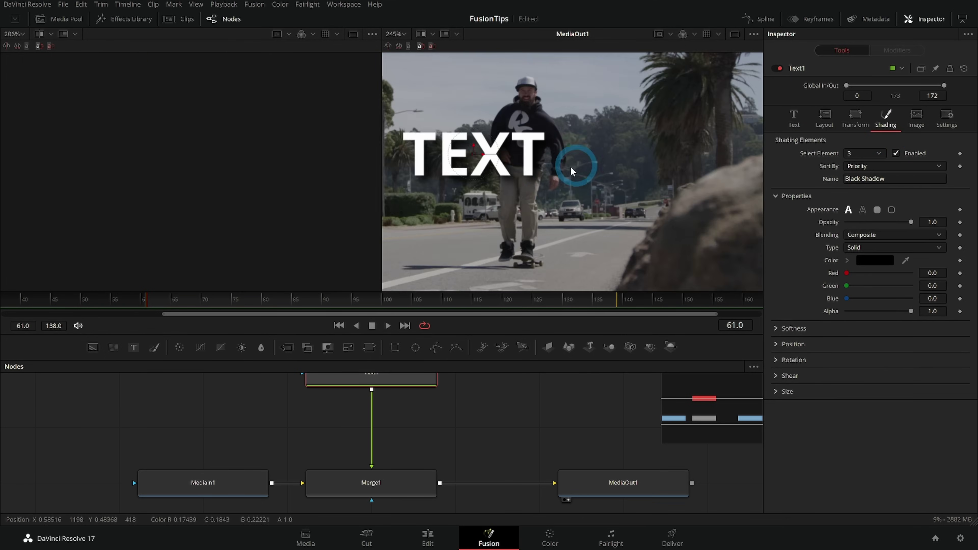
{"action": "left_click", "coordinate": [903, 154]}
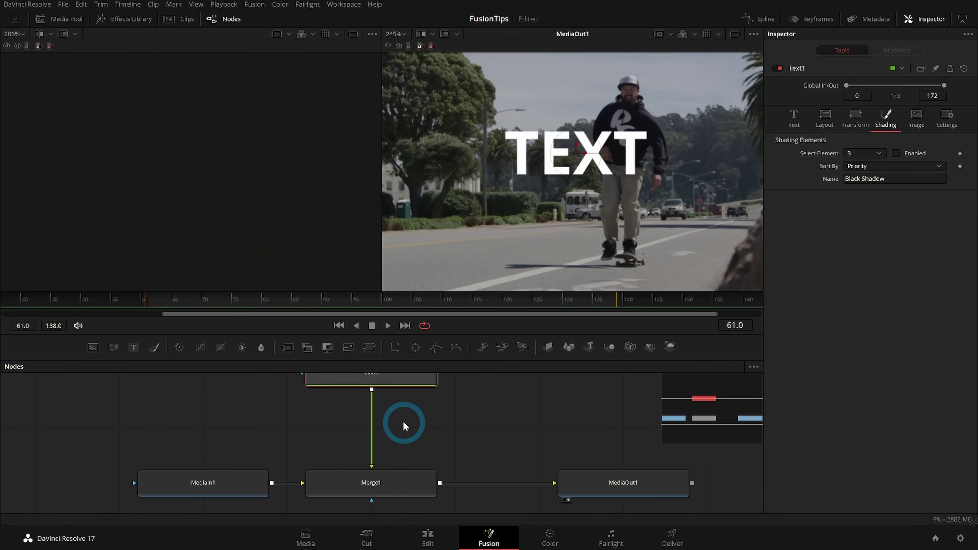
Add a Shadow node below Text1 with a vertical offset of 0.485, then delete it.
{"action": "key", "text": "shift+space"}
{"action": "type", "text": "sha"}
{"action": "key", "text": "Down"}
{"action": "key", "text": "Return"}
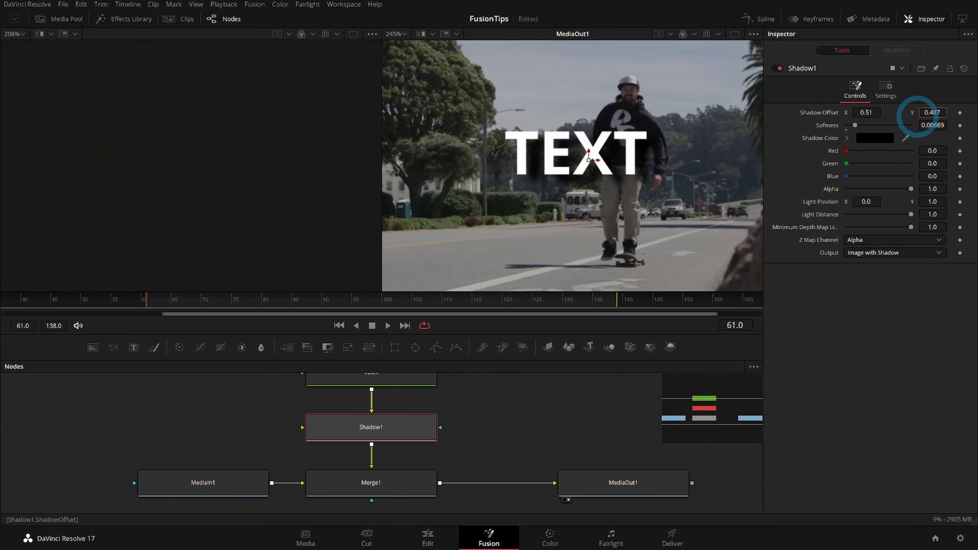
{"action": "left_click_drag", "start_coordinate": [917, 115], "coordinate": [916, 115]}
{"action": "left_click", "coordinate": [529, 222]}
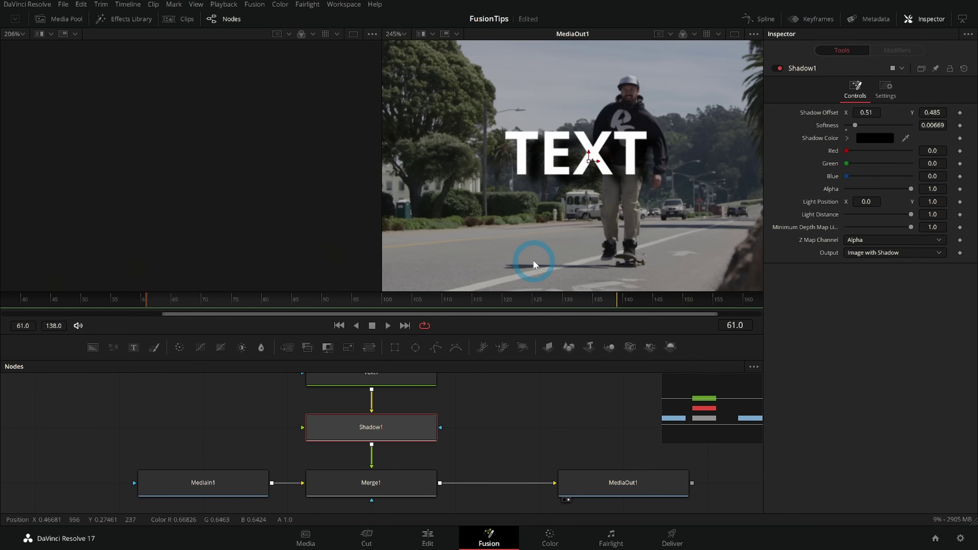
{"action": "scroll", "coordinate": [446, 431], "scroll_direction": "down", "scroll_amount": 3}
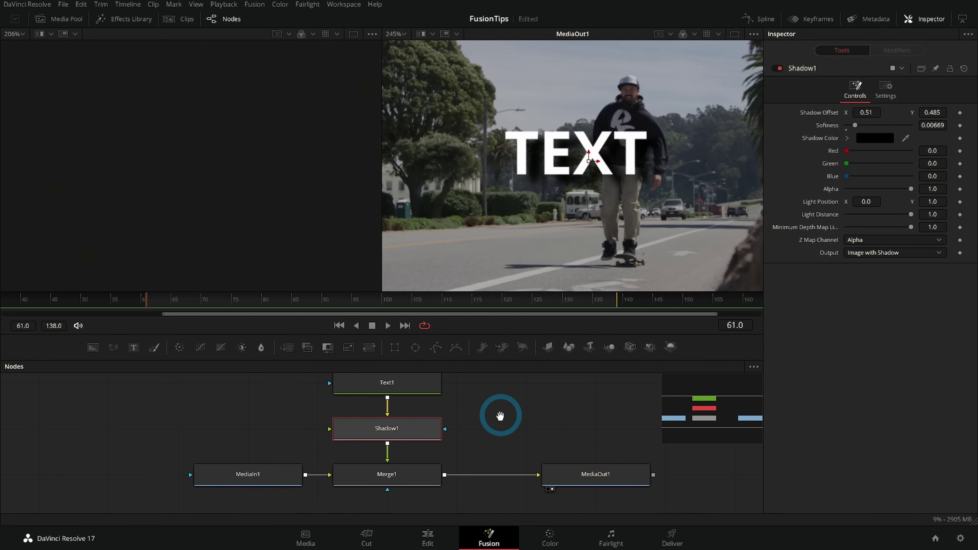
{"action": "key", "text": "Delete"}
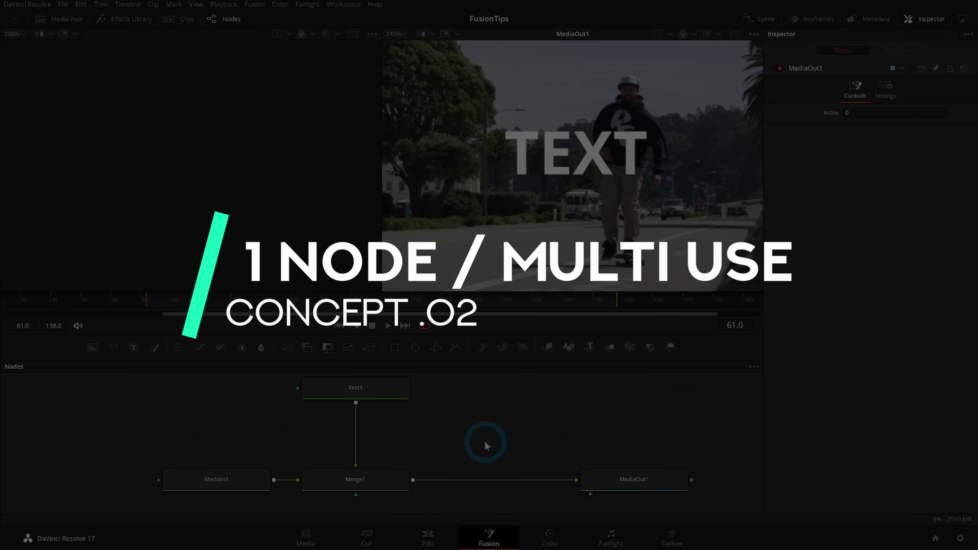
Paste a duplicate text node, connect it toward Merge1, and move its TEXT lower.
{"action": "scroll", "coordinate": [585, 181], "scroll_direction": "down", "scroll_amount": 1}
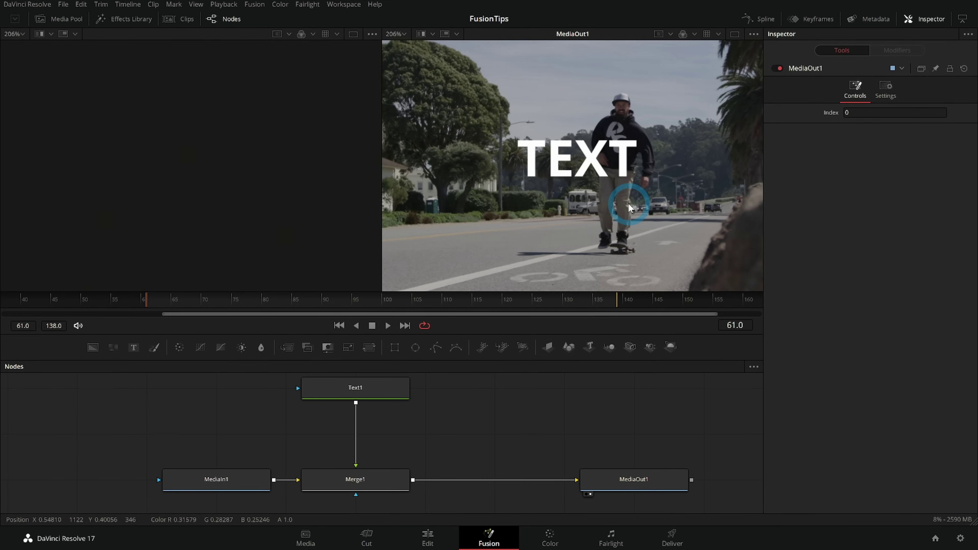
{"action": "left_click", "coordinate": [410, 404]}
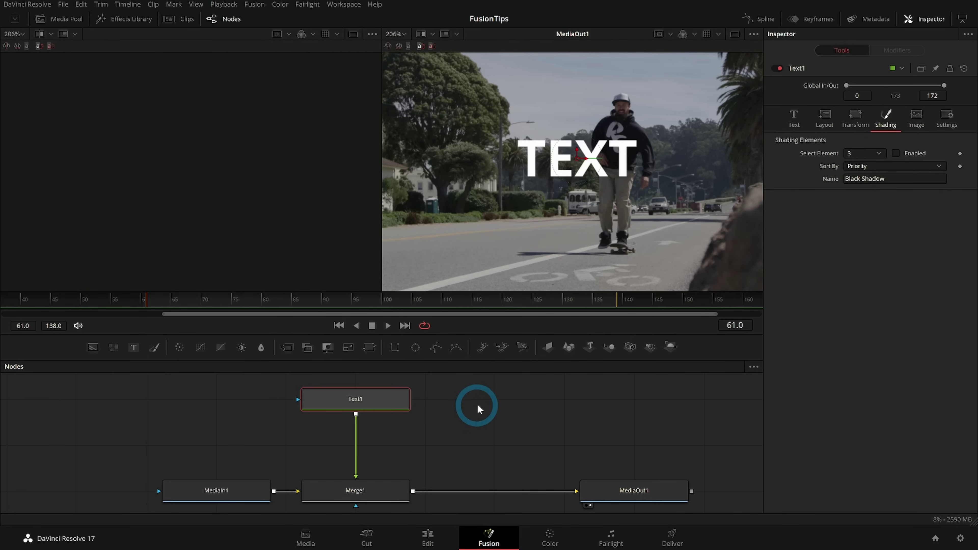
{"action": "key", "text": "ctrl+v"}
{"action": "left_click_drag", "start_coordinate": [552, 400], "coordinate": [419, 491]}
{"action": "left_click", "coordinate": [508, 397]}
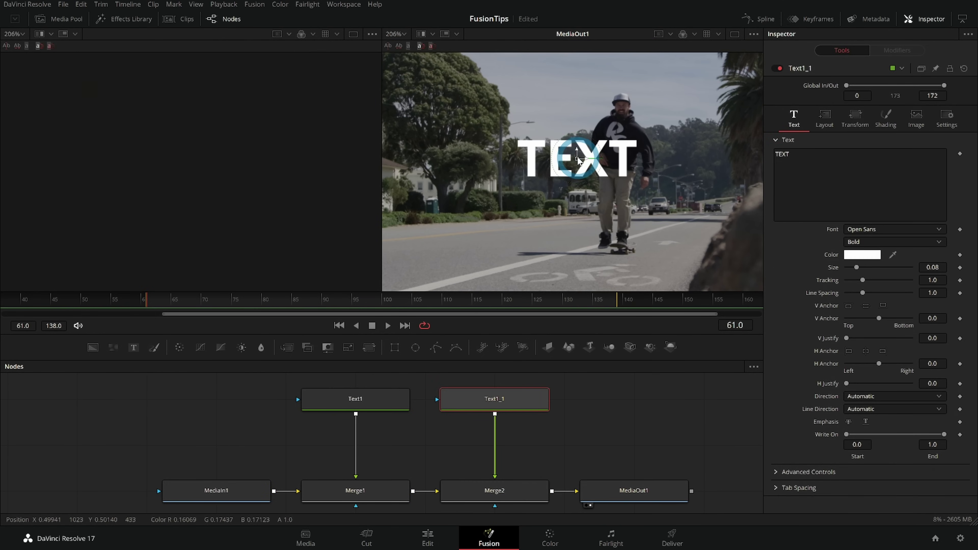
{"action": "left_click_drag", "start_coordinate": [578, 158], "coordinate": [578, 231]}
Append '2' to both titles so they read TEXT2, then delete the duplicate Text1_1 node.
{"action": "left_click", "coordinate": [384, 397]}
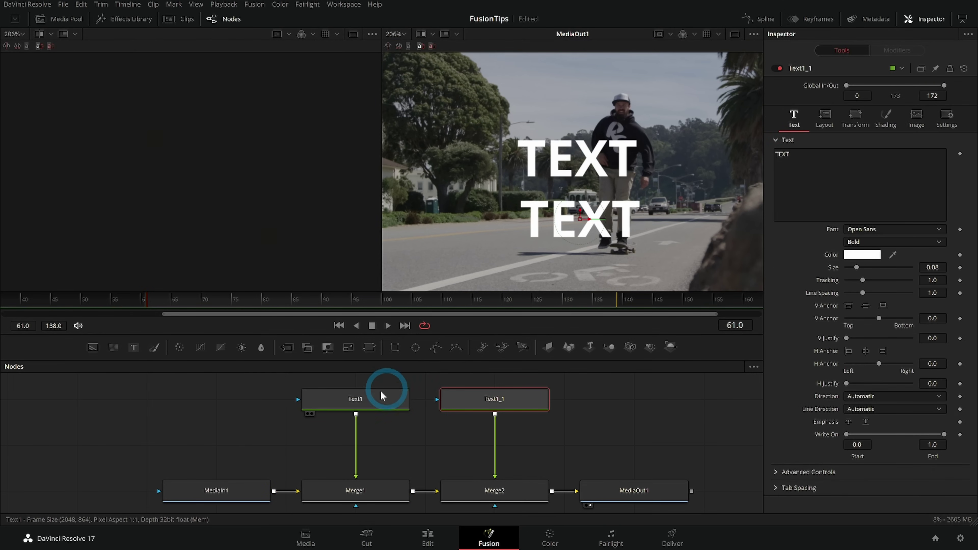
{"action": "left_click", "coordinate": [793, 115]}
{"action": "left_click", "coordinate": [836, 159]}
{"action": "type", "text": "2"}
{"action": "left_click", "coordinate": [497, 399]}
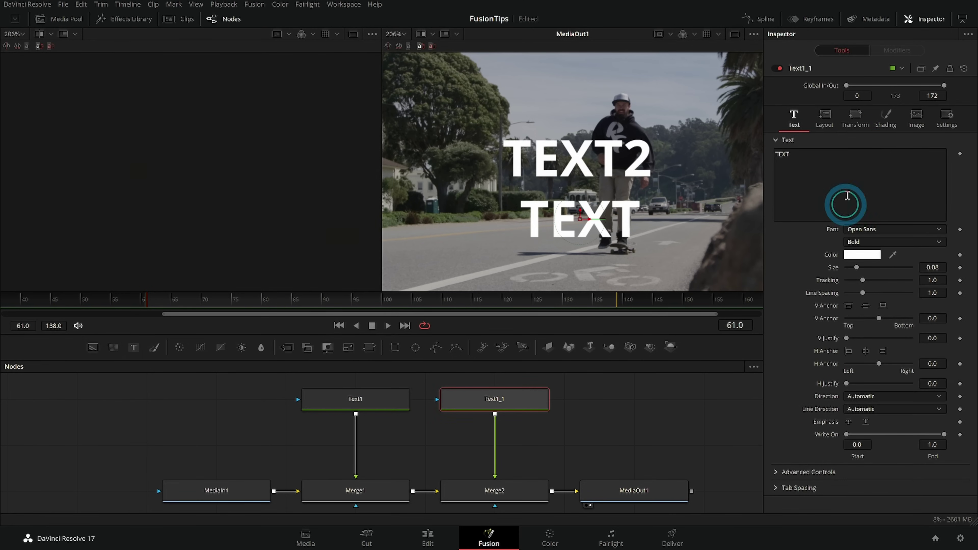
{"action": "left_click", "coordinate": [821, 158]}
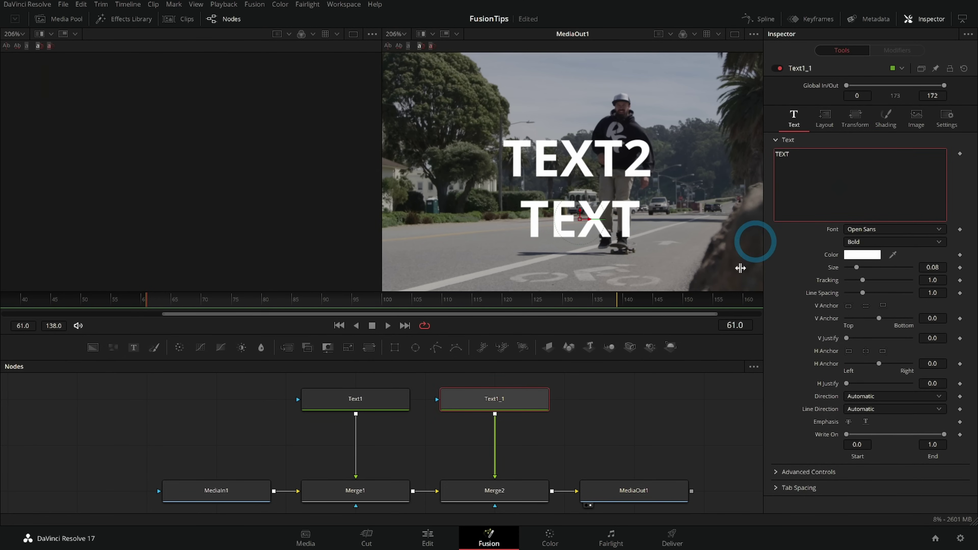
{"action": "type", "text": "2"}
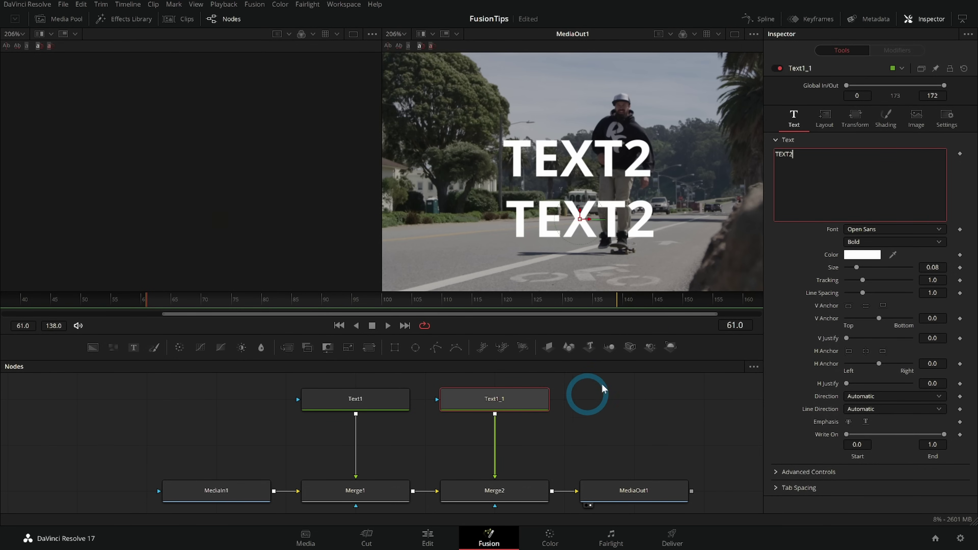
{"action": "key", "text": "Delete"}
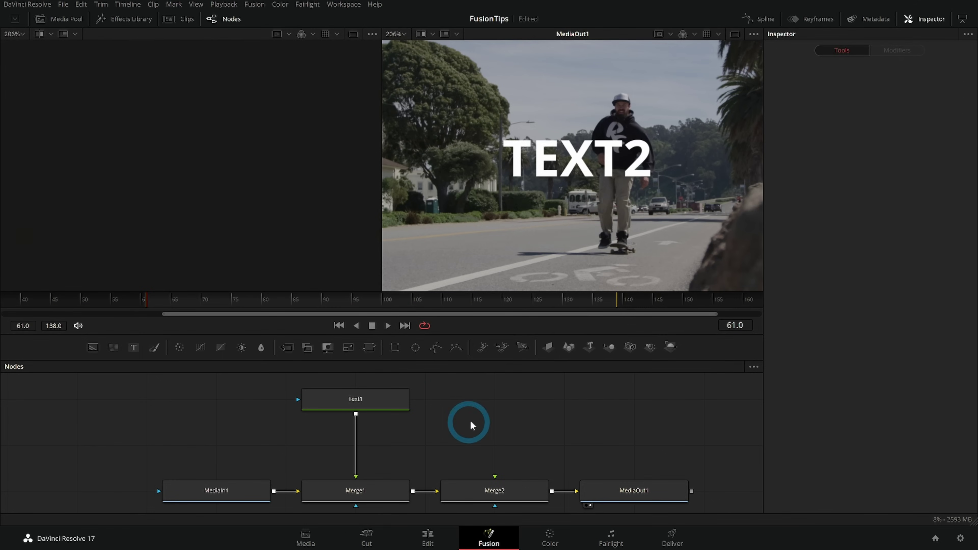
Feed Text1's output into Merge2's foreground input and shift Text1 right.
{"action": "left_click_drag", "start_coordinate": [356, 415], "coordinate": [479, 431]}
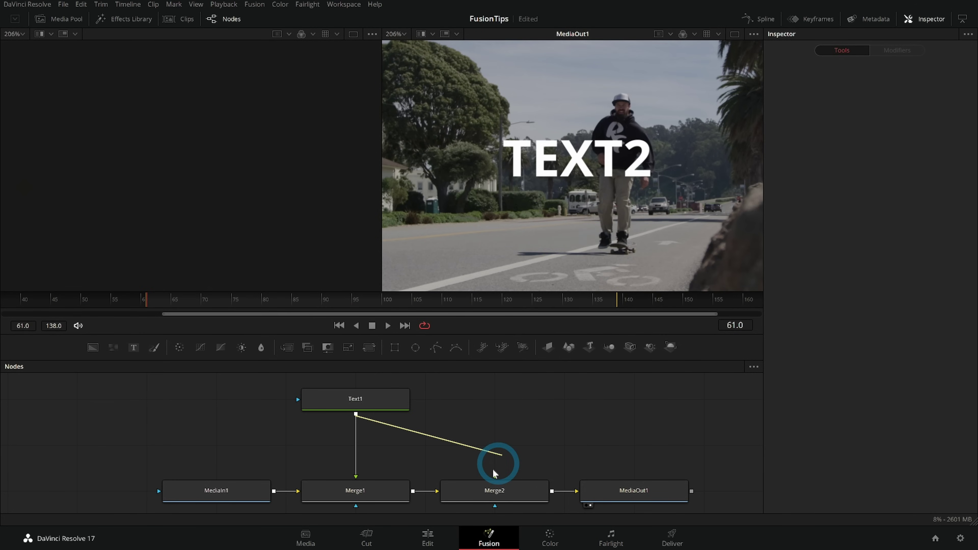
{"action": "left_click_drag", "start_coordinate": [494, 471], "coordinate": [496, 476]}
{"action": "left_click", "coordinate": [524, 493]}
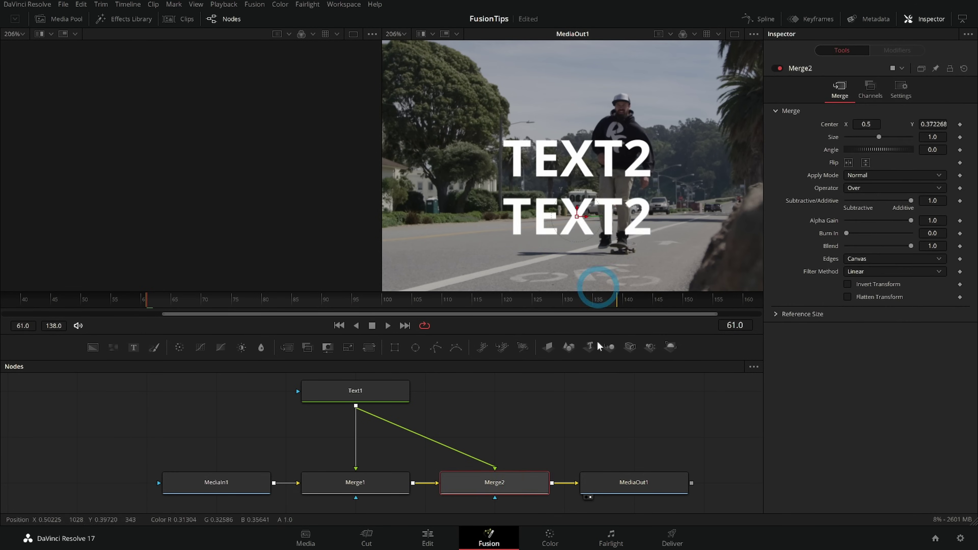
{"action": "left_click_drag", "start_coordinate": [378, 385], "coordinate": [451, 397]}
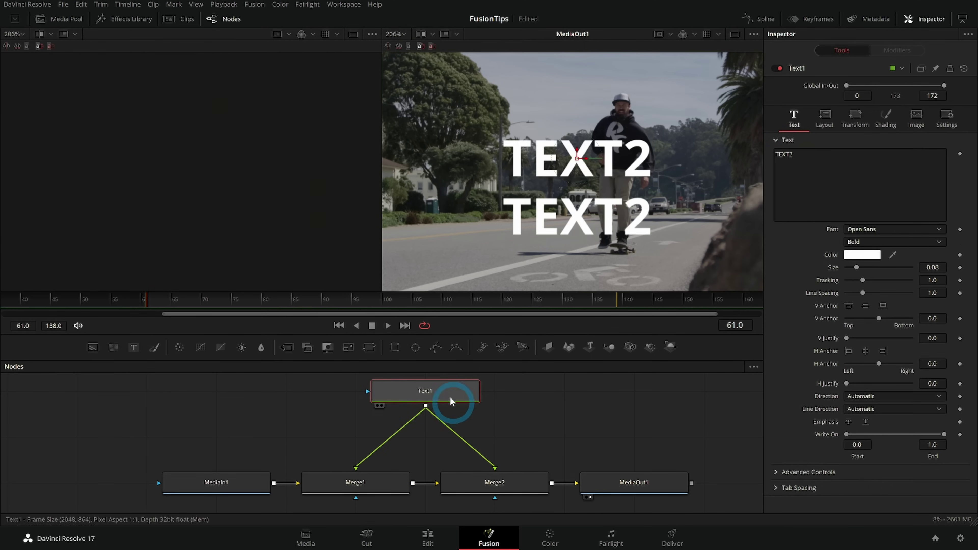
Change Text1's title to TEXT5, cut its Merge2 link, and move it back above Merge1.
{"action": "left_click", "coordinate": [823, 176]}
{"action": "key", "text": "BackSpace"}
{"action": "type", "text": "5"}
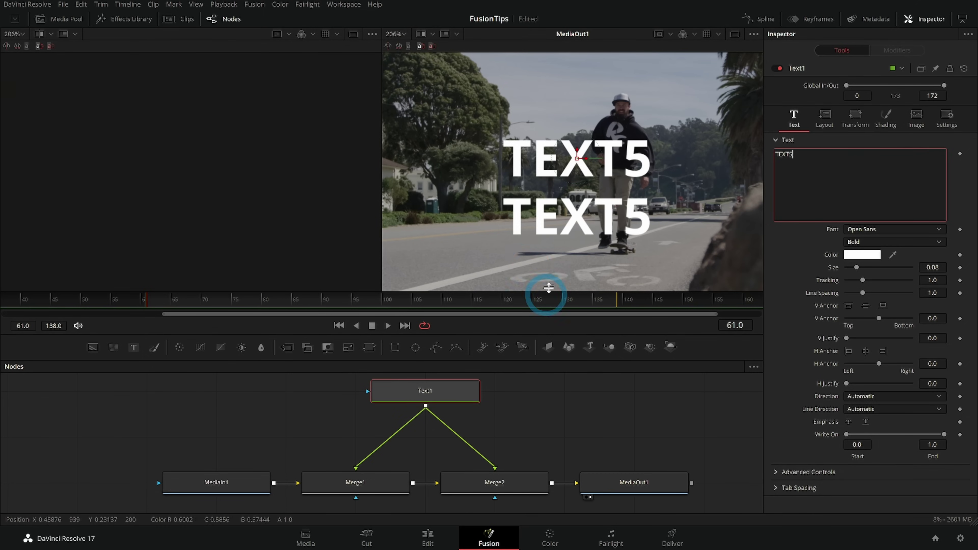
{"action": "left_click", "coordinate": [486, 458]}
{"action": "left_click_drag", "start_coordinate": [465, 396], "coordinate": [394, 397]}
{"action": "scroll", "coordinate": [571, 230], "scroll_direction": "down", "scroll_amount": 3}
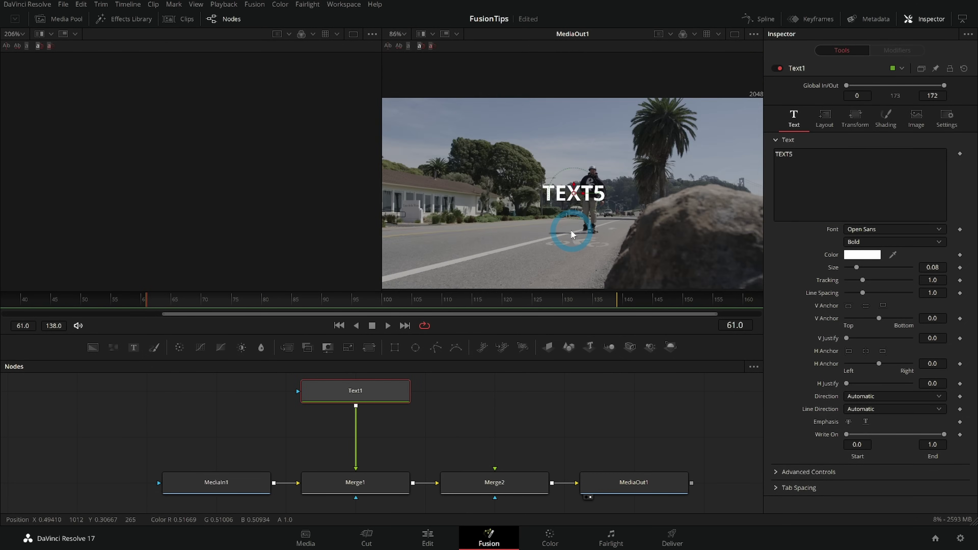
Add a Background node with a polygon mask traced around the rock.
{"action": "left_click", "coordinate": [388, 380]}
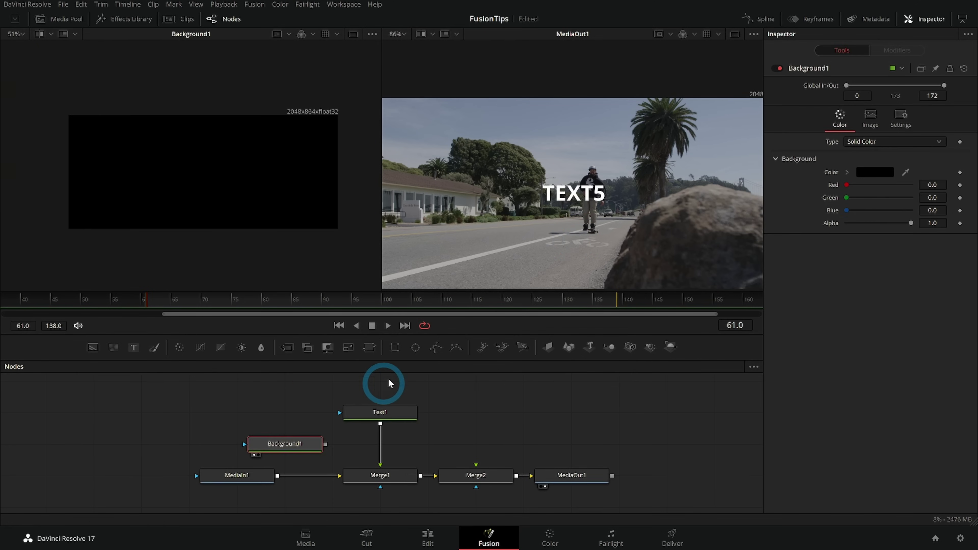
{"action": "left_click", "coordinate": [433, 352]}
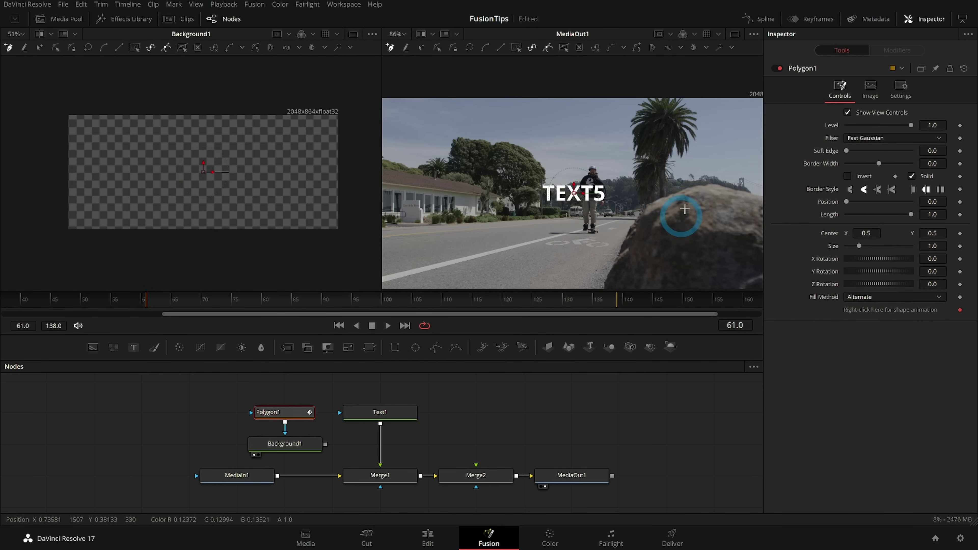
{"action": "left_click", "coordinate": [612, 241]}
{"action": "left_click", "coordinate": [688, 185]}
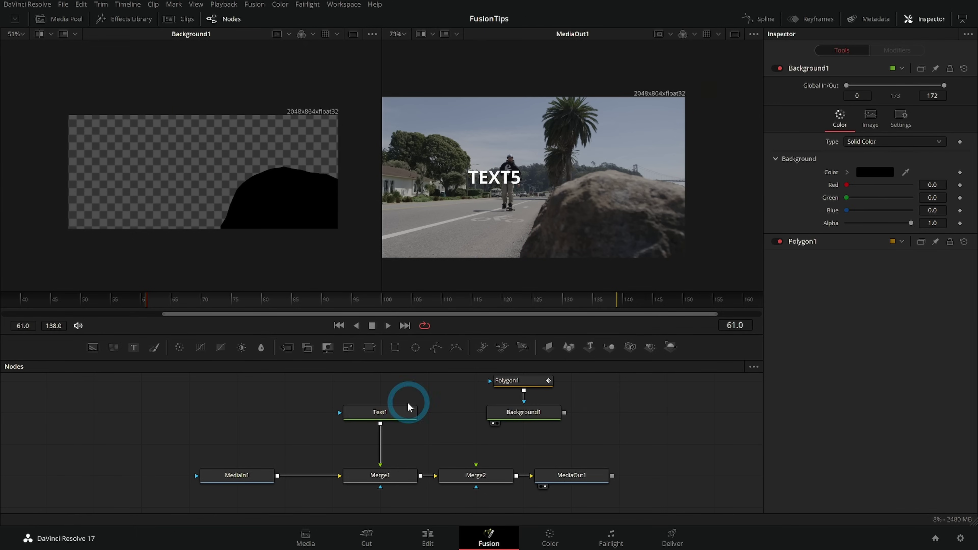
{"action": "left_click", "coordinate": [539, 416]}
Use the rock polygon as Text1's mask, inverted so the rock hides the text.
{"action": "left_click_drag", "start_coordinate": [558, 394], "coordinate": [401, 424]}
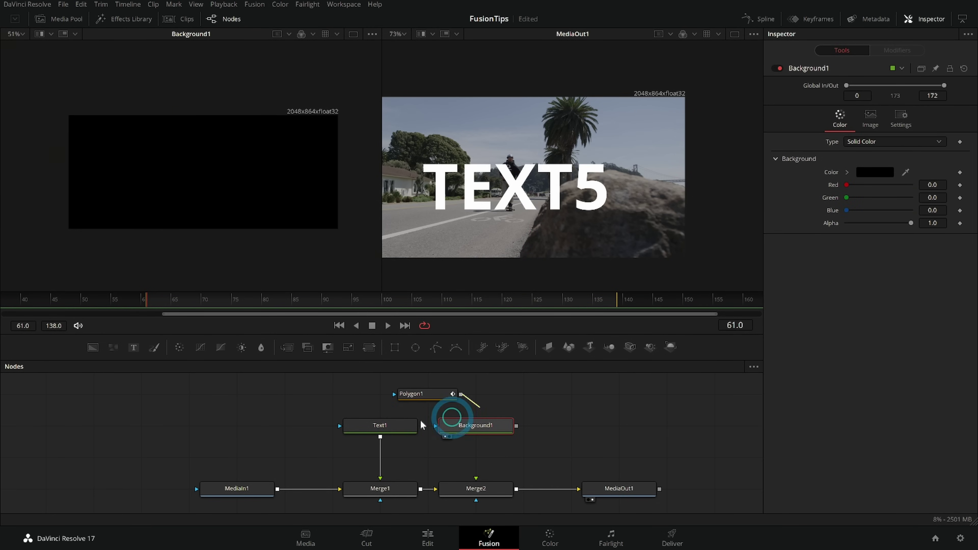
{"action": "left_click_drag", "start_coordinate": [420, 424], "coordinate": [487, 491]}
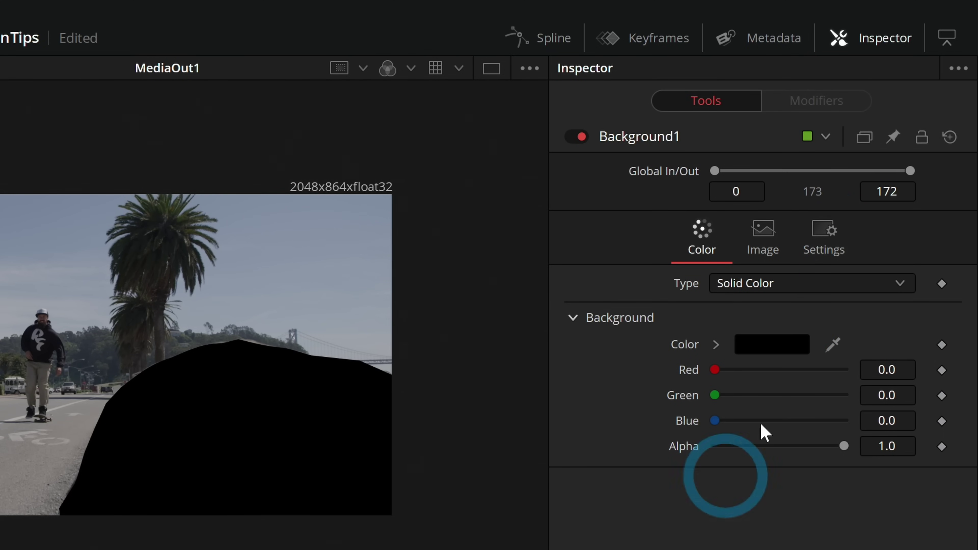
{"action": "left_click", "coordinate": [828, 247]}
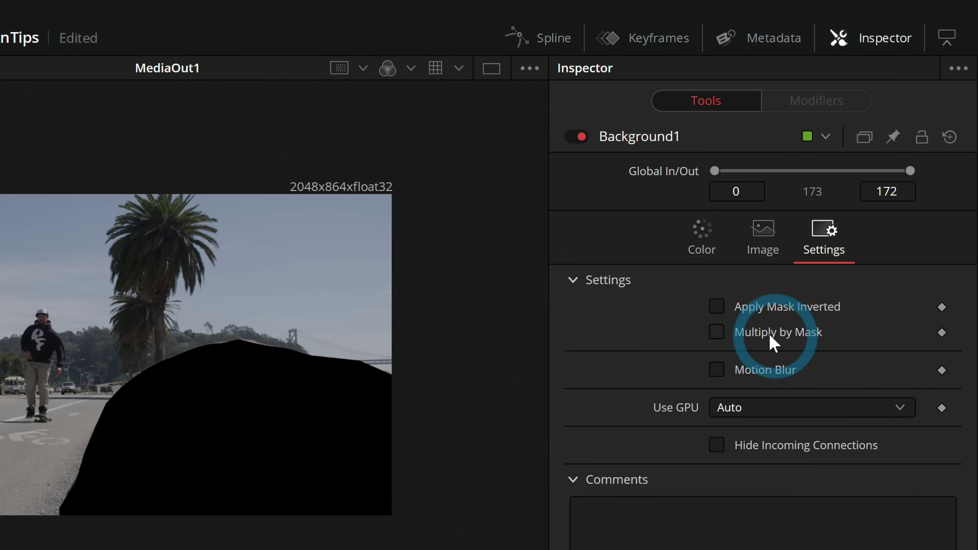
{"action": "left_click", "coordinate": [716, 307]}
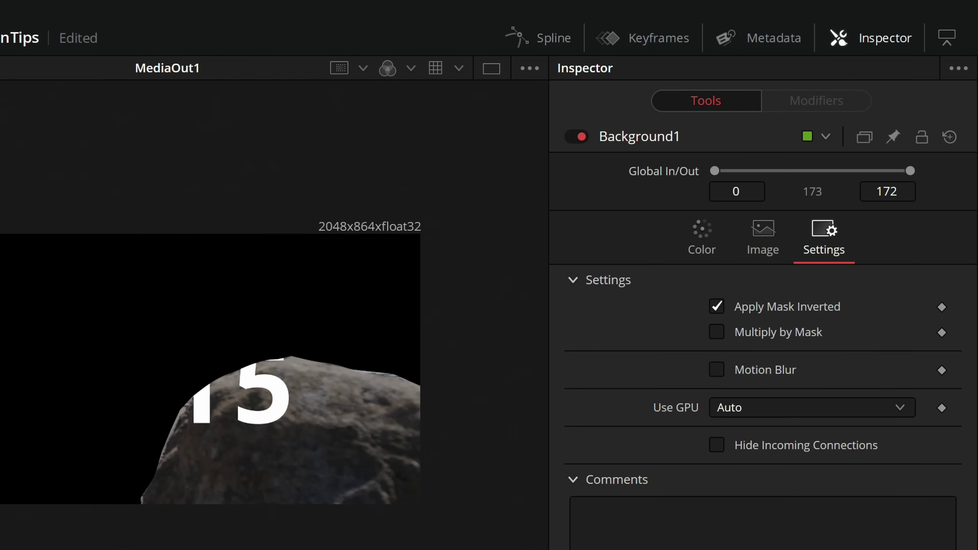
{"action": "left_click", "coordinate": [909, 236]}
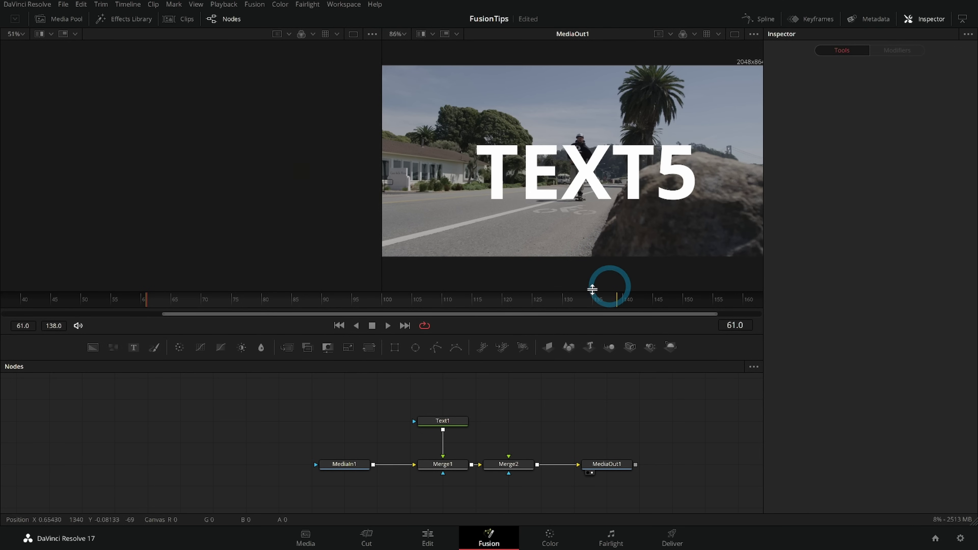
Add an Ellipse mask, try it on Text1, then attach it to Merge1 and position the circle.
{"action": "left_click_drag", "start_coordinate": [415, 350], "coordinate": [443, 413]}
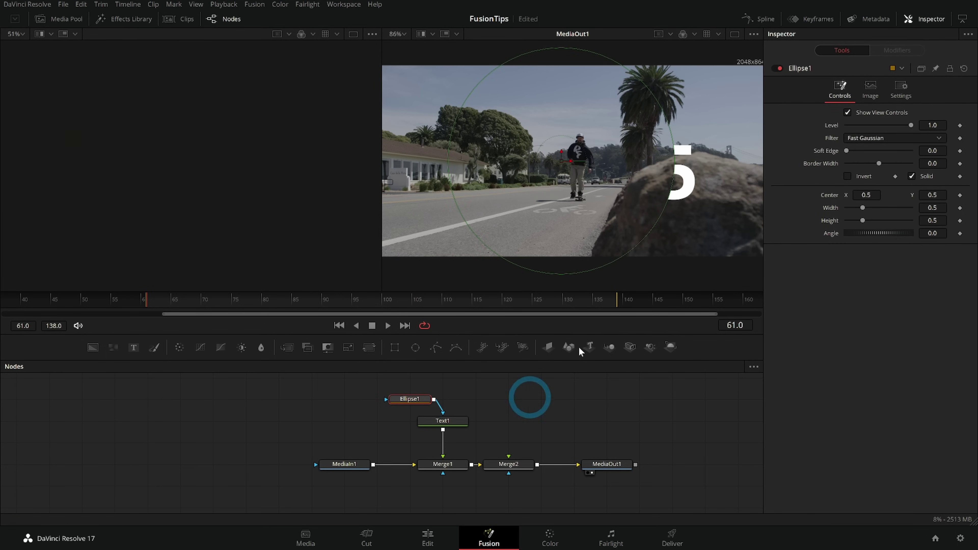
{"action": "left_click_drag", "start_coordinate": [561, 161], "coordinate": [602, 175]}
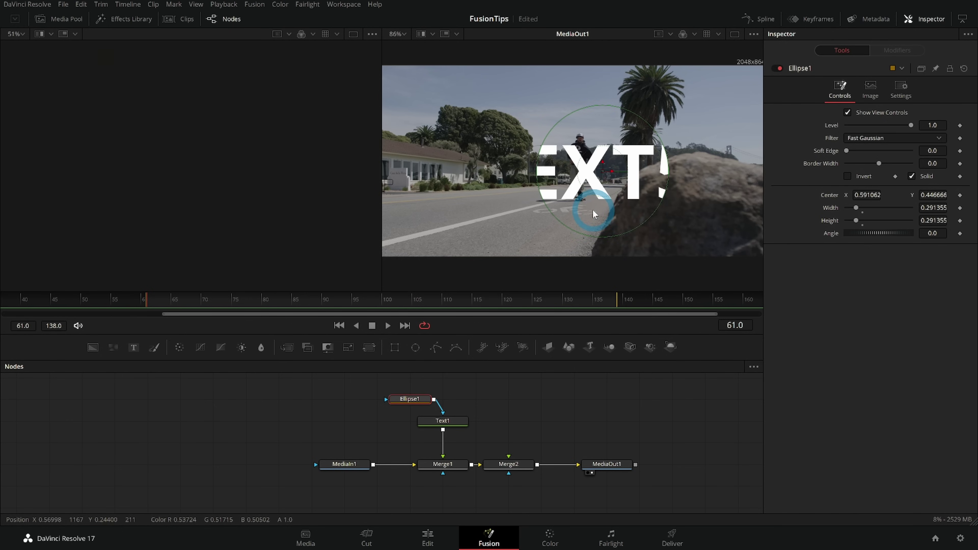
{"action": "left_click_drag", "start_coordinate": [607, 170], "coordinate": [572, 166]}
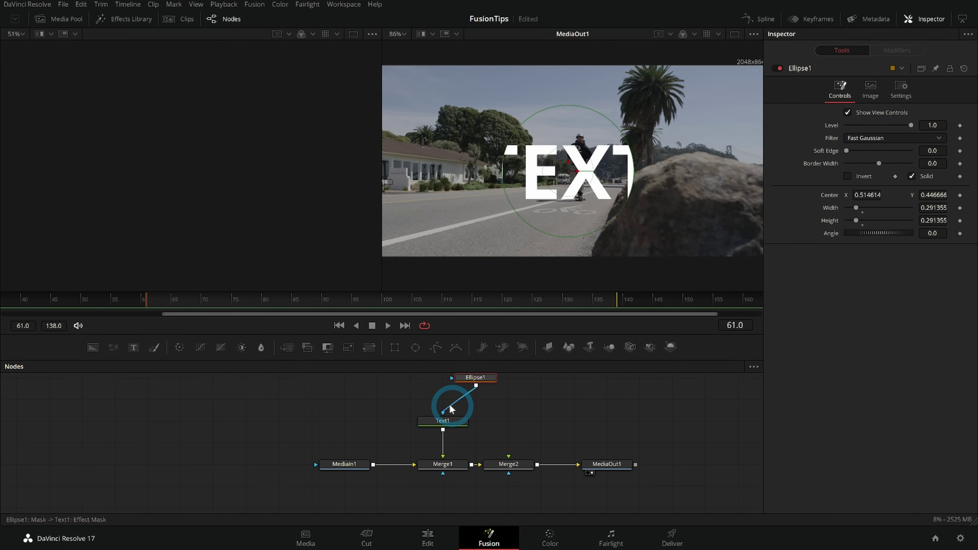
{"action": "left_click_drag", "start_coordinate": [451, 408], "coordinate": [443, 471]}
{"action": "left_click", "coordinate": [585, 209]}
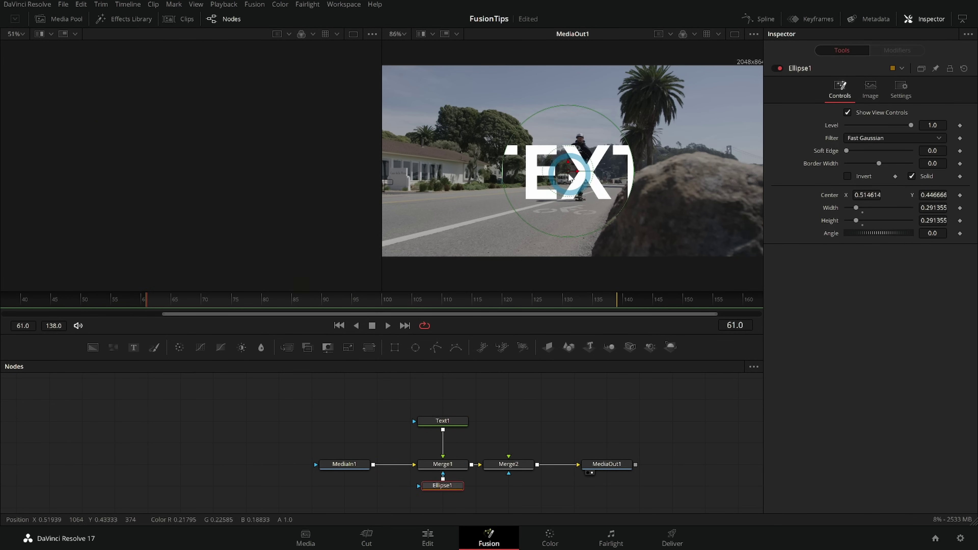
{"action": "left_click_drag", "start_coordinate": [509, 173], "coordinate": [570, 175]}
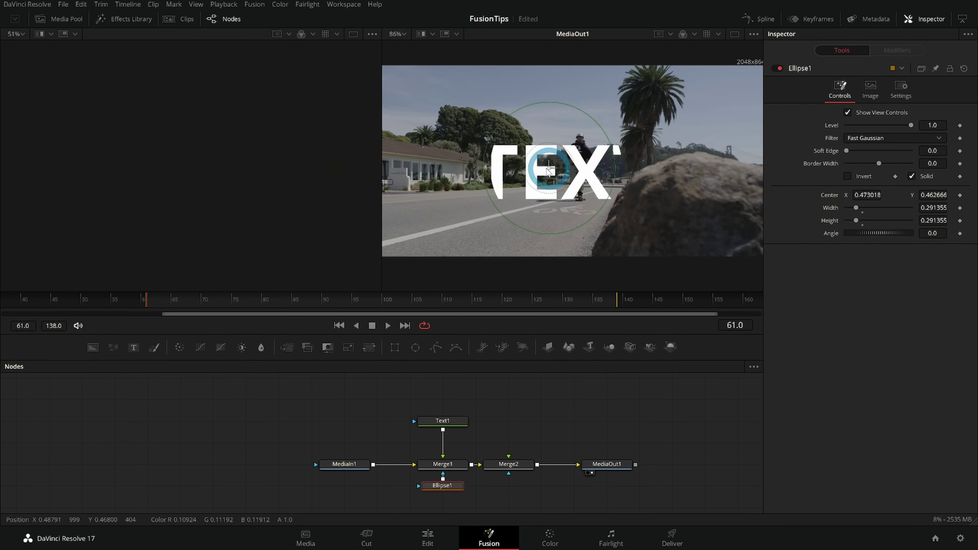
{"action": "scroll", "coordinate": [640, 177], "scroll_direction": "up", "scroll_amount": 3}
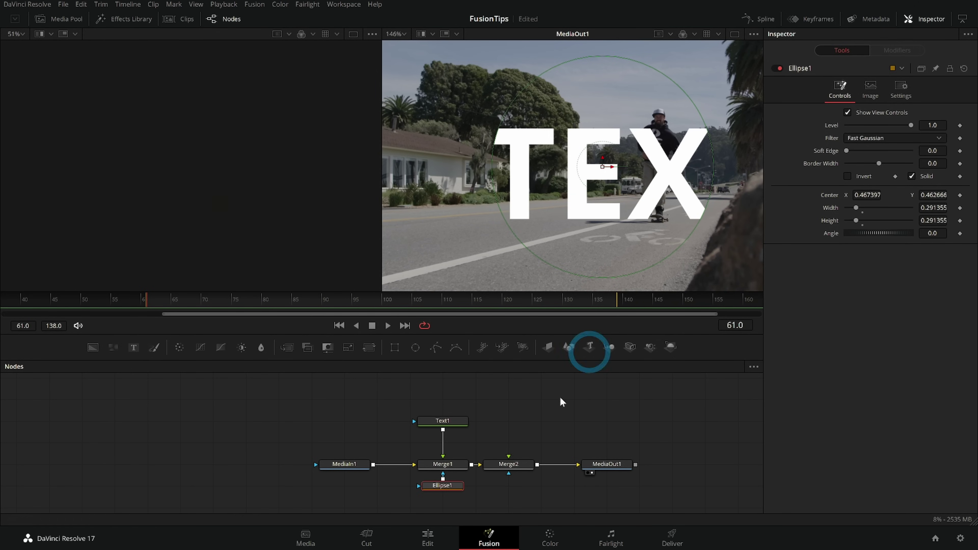
Reroute the ellipse mask from Text1 to Merge1 and place the circle so only EXT shows.
{"action": "left_click", "coordinate": [458, 422]}
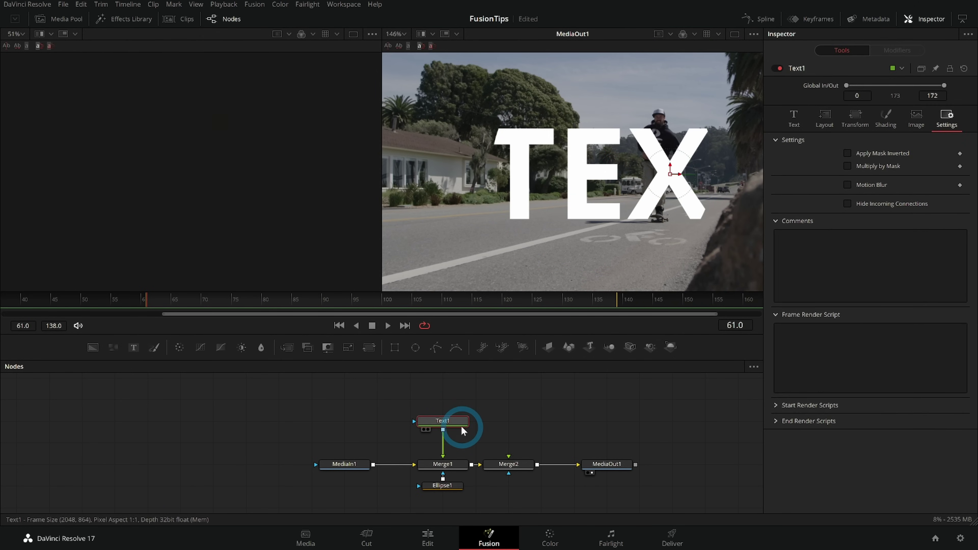
{"action": "left_click_drag", "start_coordinate": [451, 490], "coordinate": [550, 402]}
{"action": "left_click_drag", "start_coordinate": [463, 450], "coordinate": [435, 426]}
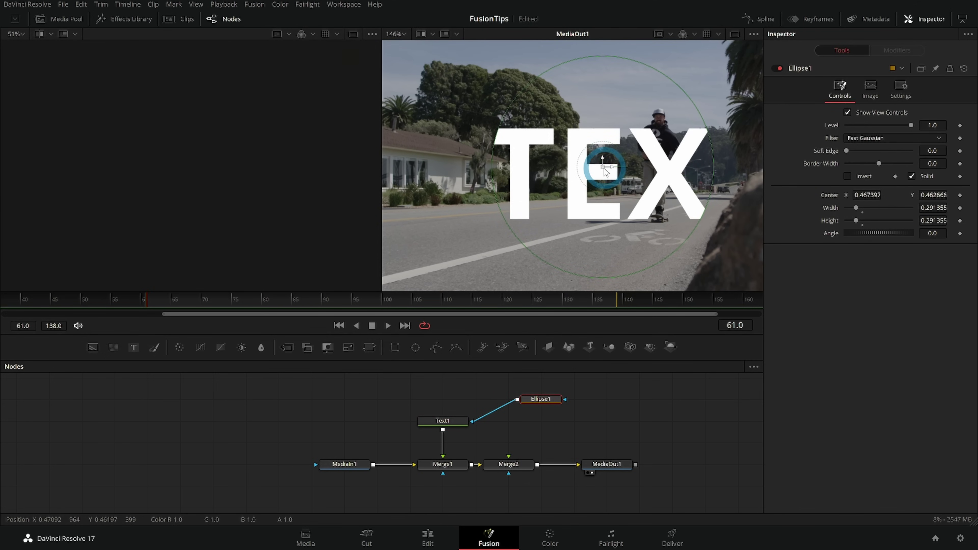
{"action": "left_click_drag", "start_coordinate": [604, 170], "coordinate": [576, 167]}
{"action": "left_click_drag", "start_coordinate": [486, 418], "coordinate": [442, 471]}
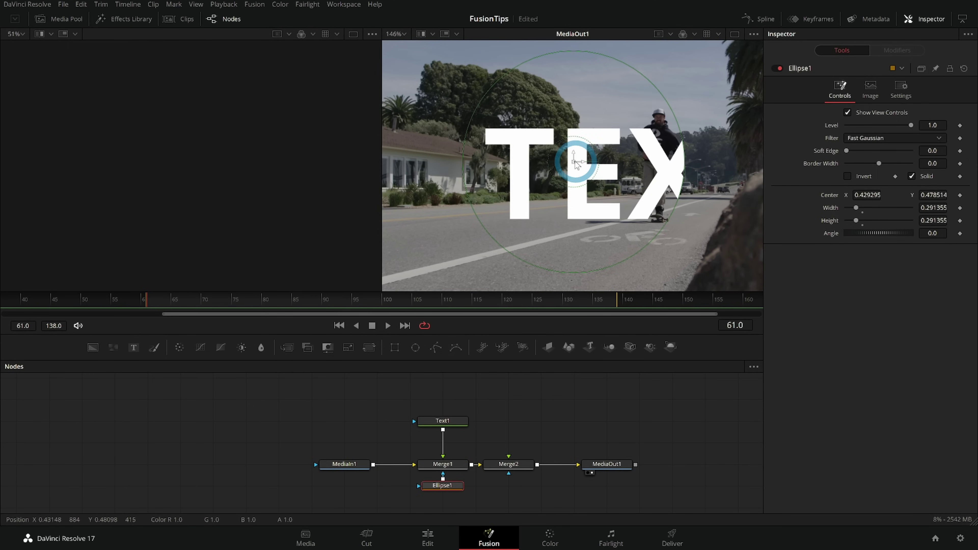
{"action": "left_click_drag", "start_coordinate": [576, 163], "coordinate": [546, 170]}
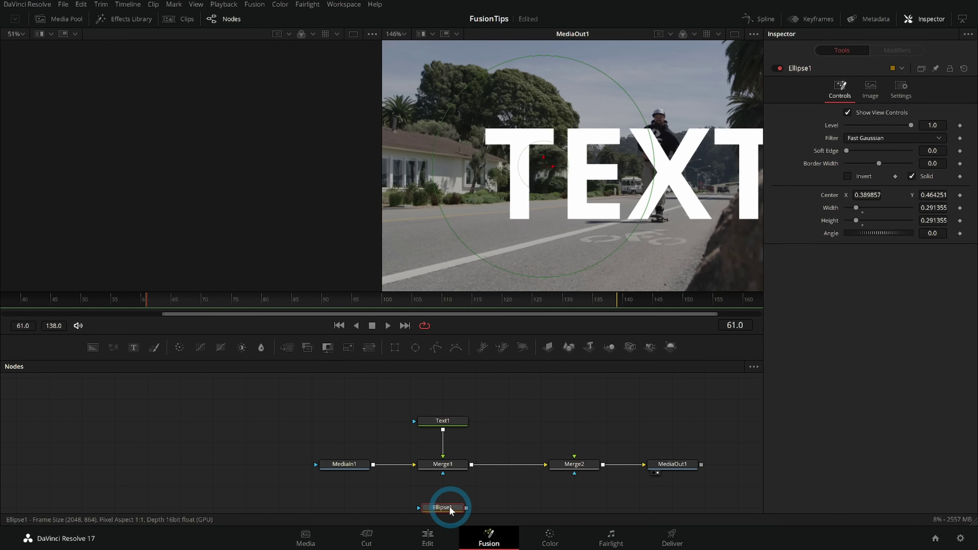
Add a Blur node under Text1 and connect Ellipse1 as its mask.
{"action": "left_click_drag", "start_coordinate": [448, 505], "coordinate": [588, 432]}
{"action": "left_click_drag", "start_coordinate": [258, 351], "coordinate": [441, 448]}
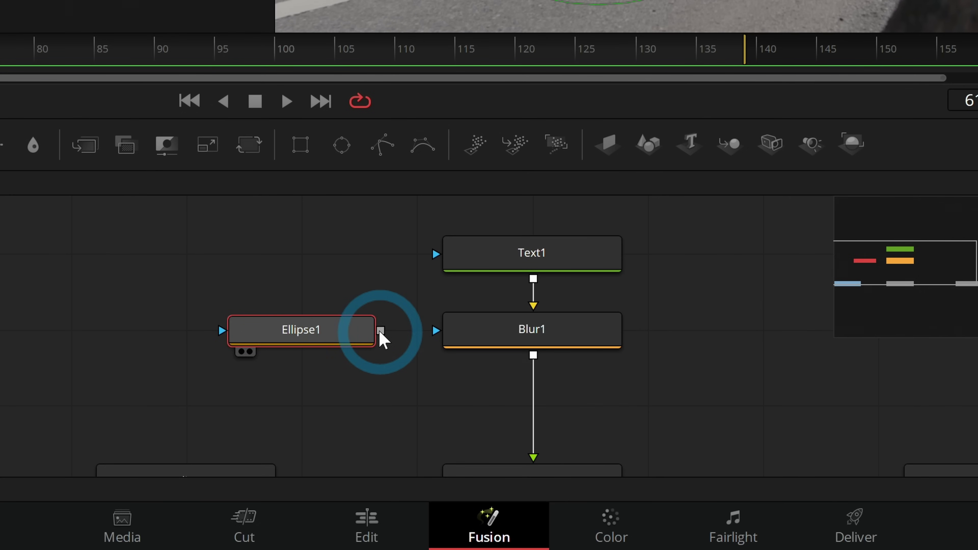
{"action": "left_click_drag", "start_coordinate": [381, 331], "coordinate": [483, 345]}
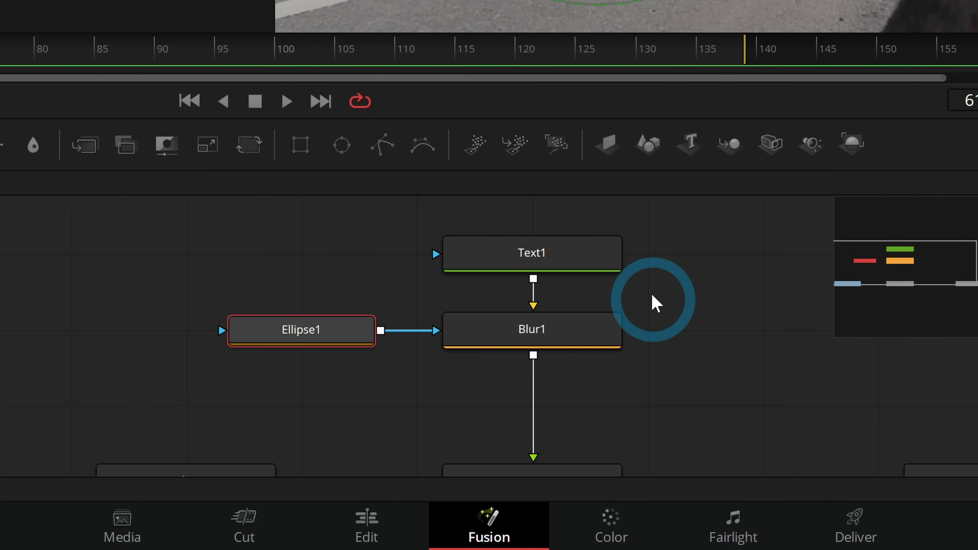
{"action": "left_click", "coordinate": [551, 257]}
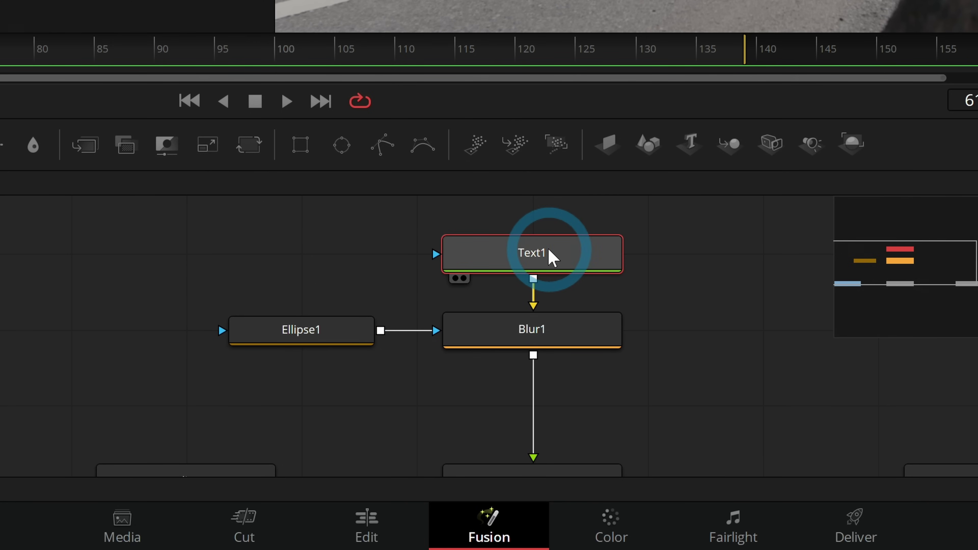
{"action": "left_click", "coordinate": [604, 342]}
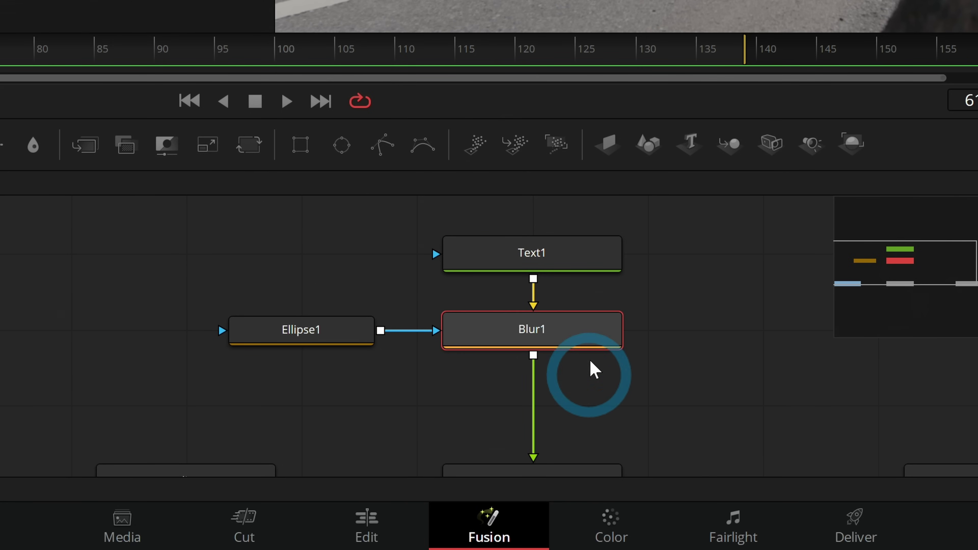
{"action": "left_click", "coordinate": [327, 345]}
{"action": "left_click", "coordinate": [330, 337]}
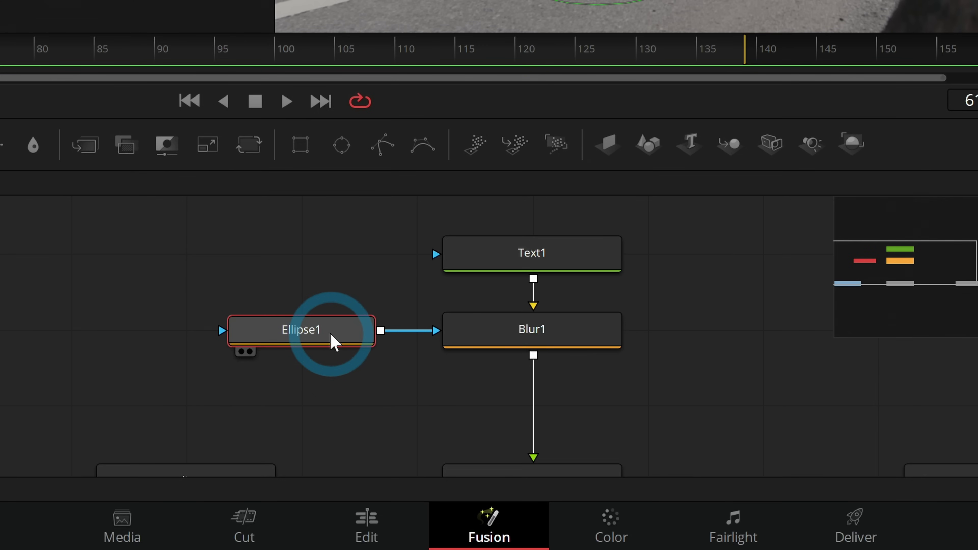
{"action": "left_click", "coordinate": [564, 342]}
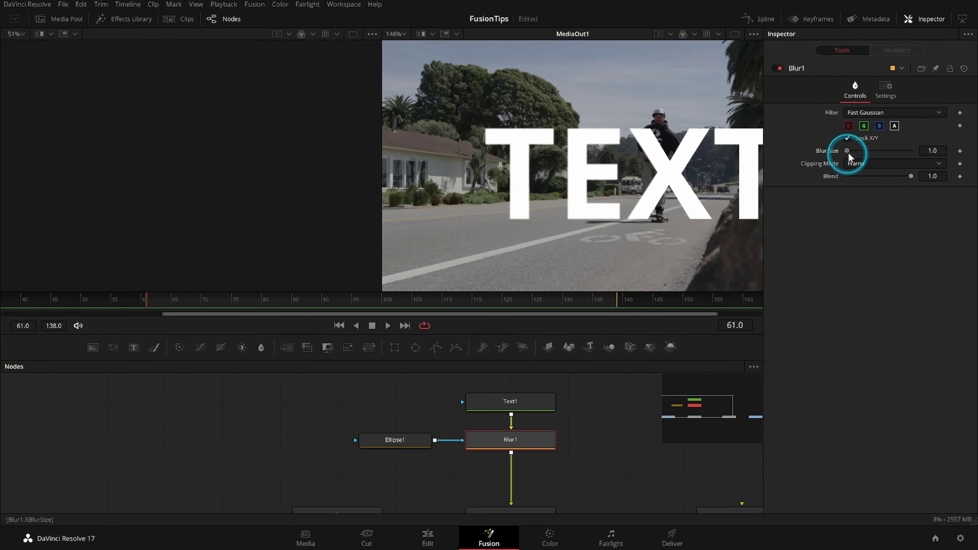
Set Blur1's blur size to 23.6 and move the ellipse across the text.
{"action": "left_click_drag", "start_coordinate": [849, 157], "coordinate": [864, 155]}
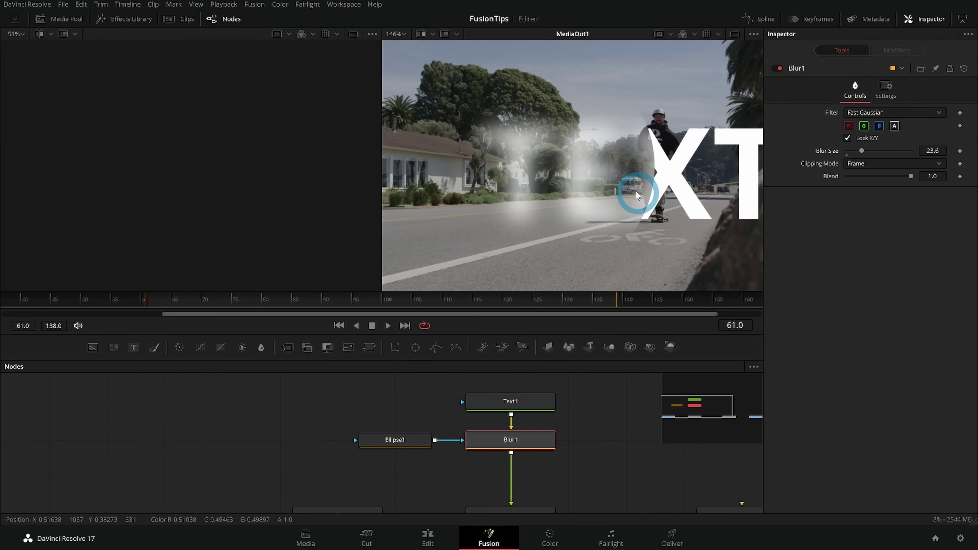
{"action": "scroll", "coordinate": [605, 181], "scroll_direction": "down", "scroll_amount": 3}
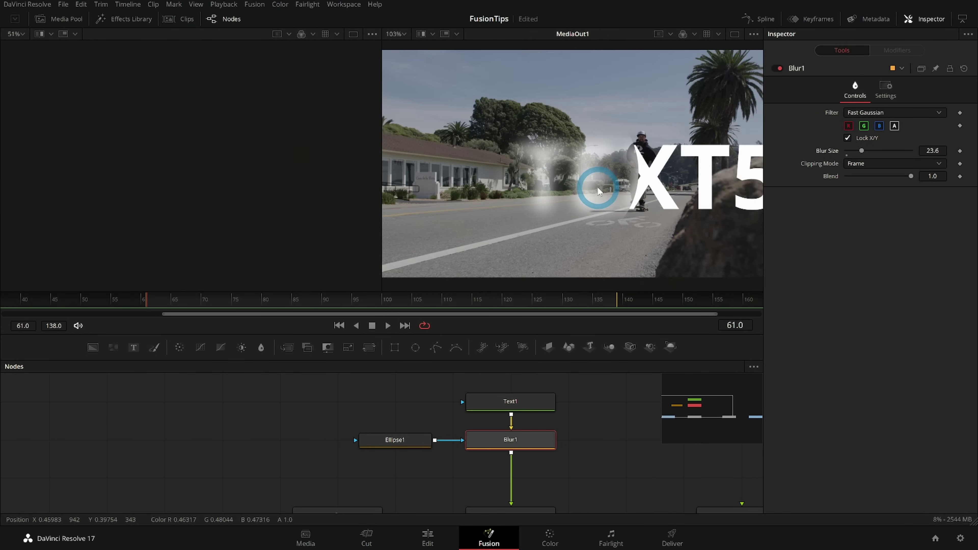
{"action": "left_click_drag", "start_coordinate": [553, 188], "coordinate": [531, 191]}
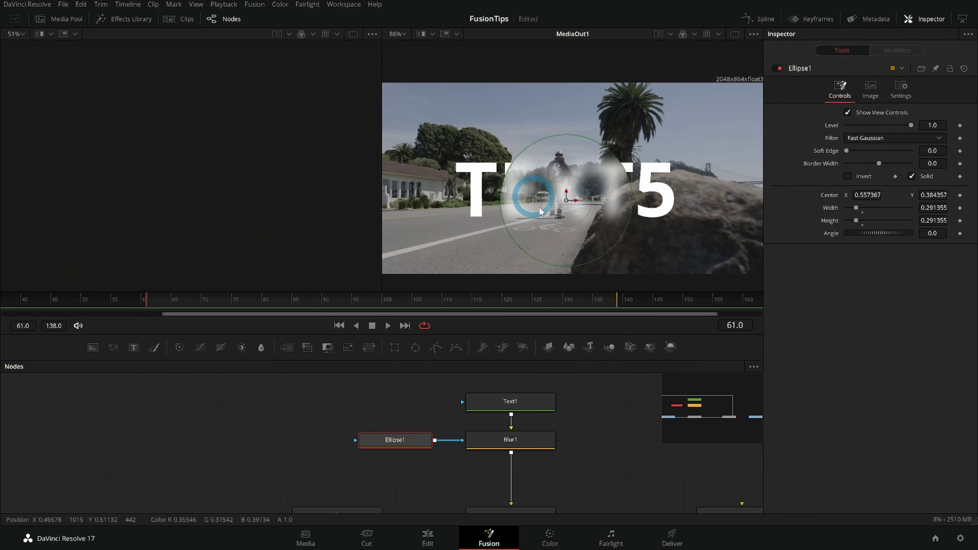
{"action": "left_click", "coordinate": [502, 433]}
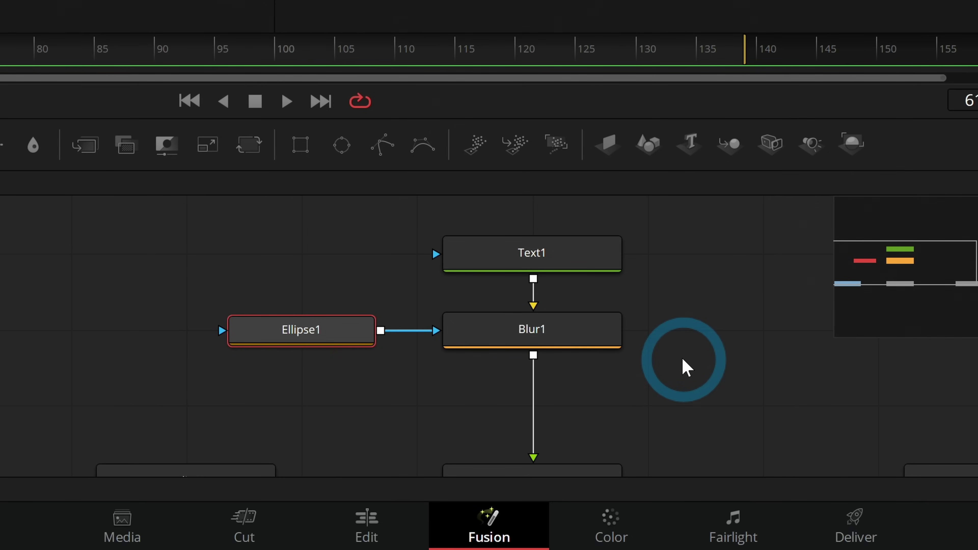
{"action": "left_click_drag", "start_coordinate": [585, 455], "coordinate": [567, 441]}
{"action": "left_click_drag", "start_coordinate": [642, 333], "coordinate": [602, 310]}
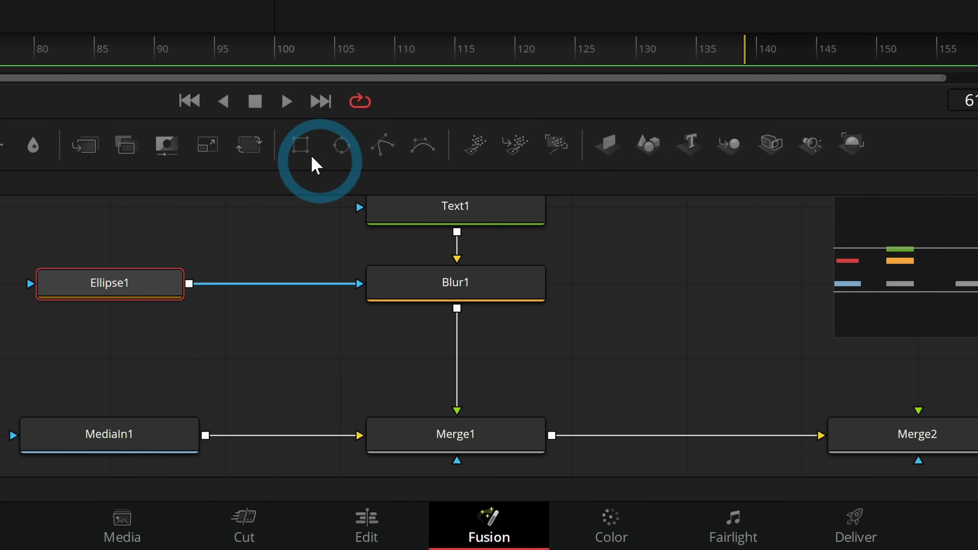
Insert a Matte Control after Blur1 with Combine Alpha and Post Multiply Image, fed by the ellipse.
{"action": "left_click_drag", "start_coordinate": [166, 144], "coordinate": [457, 381]}
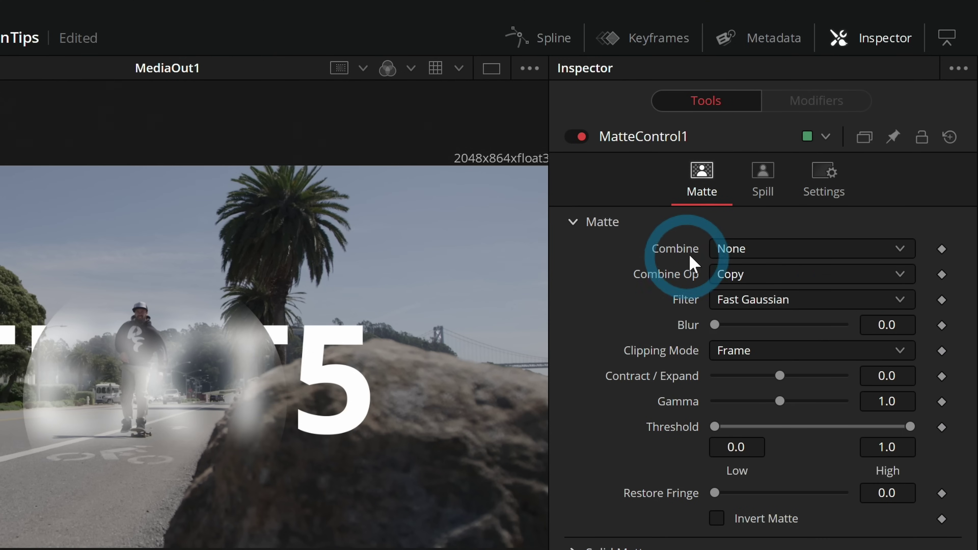
{"action": "left_click", "coordinate": [862, 124]}
{"action": "left_click", "coordinate": [755, 365]}
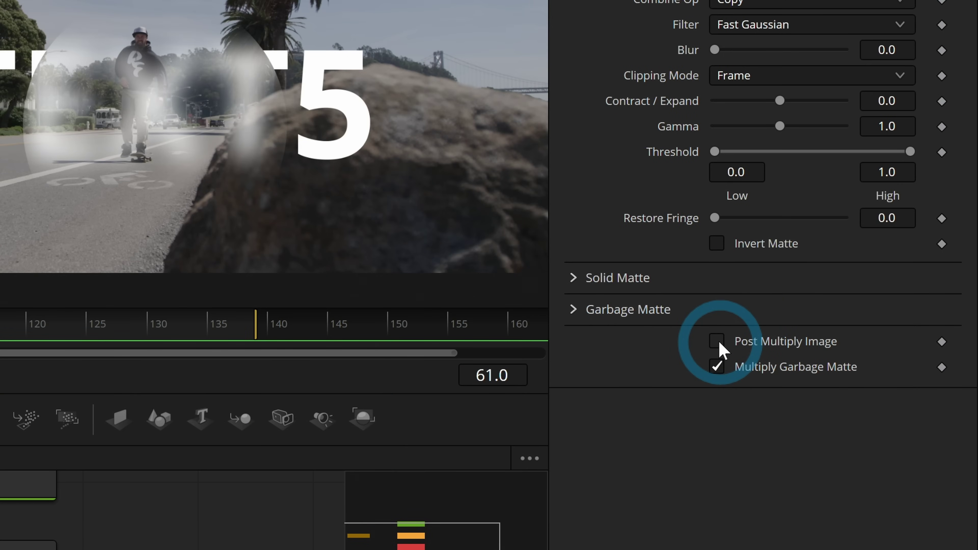
{"action": "left_click", "coordinate": [718, 342]}
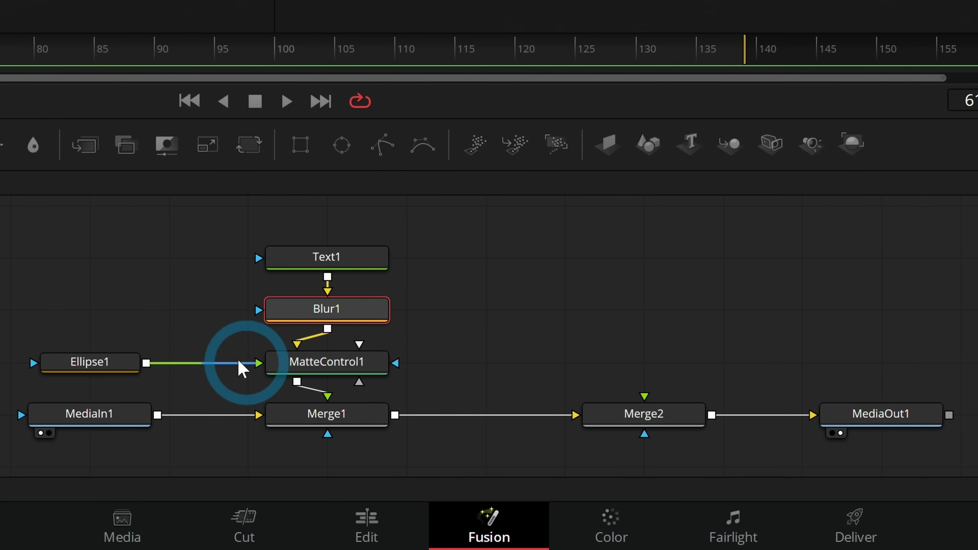
{"action": "mouse_move", "coordinate": [367, 456]}
{"action": "left_mouse_down"}
{"action": "mouse_move", "coordinate": [353, 431]}
{"action": "mouse_move", "coordinate": [377, 458]}
{"action": "left_mouse_up"}
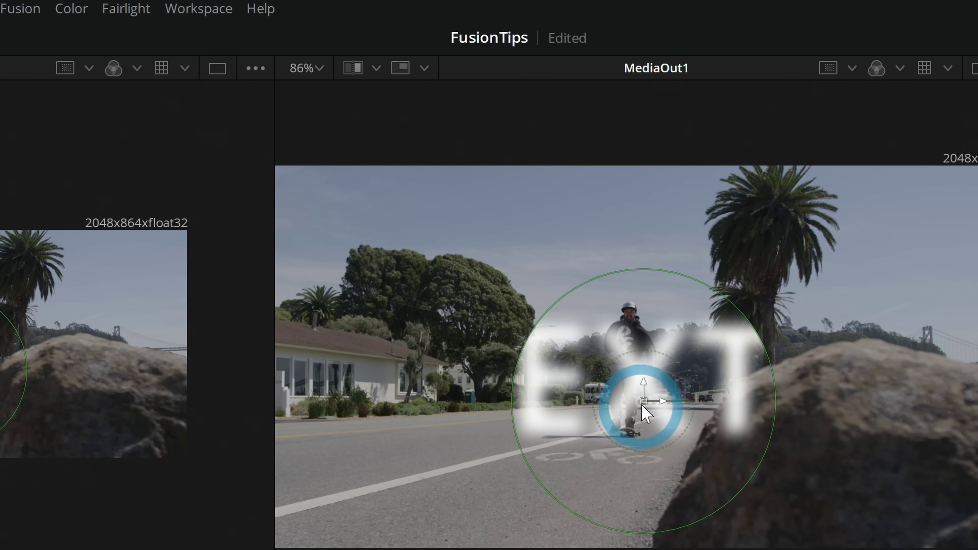
Connect Ellipse1 as Text1's effect mask and slide the ellipse right over the letters.
{"action": "left_click_drag", "start_coordinate": [645, 393], "coordinate": [576, 376]}
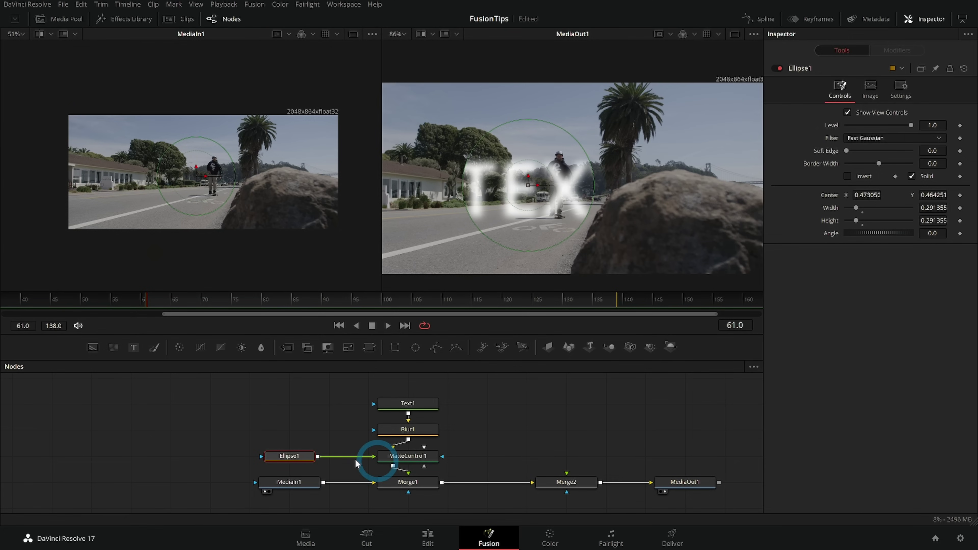
{"action": "left_click_drag", "start_coordinate": [304, 455], "coordinate": [583, 402]}
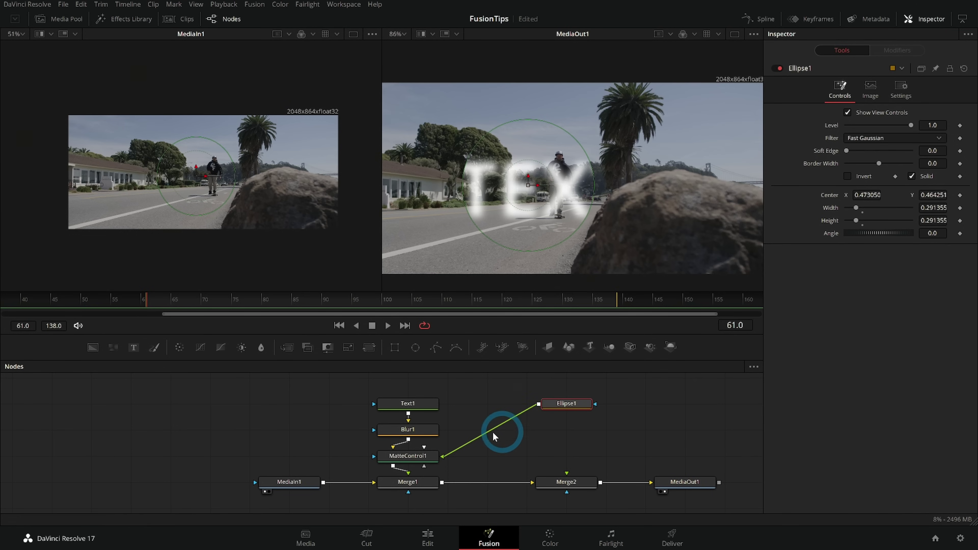
{"action": "left_click_drag", "start_coordinate": [463, 451], "coordinate": [376, 405]}
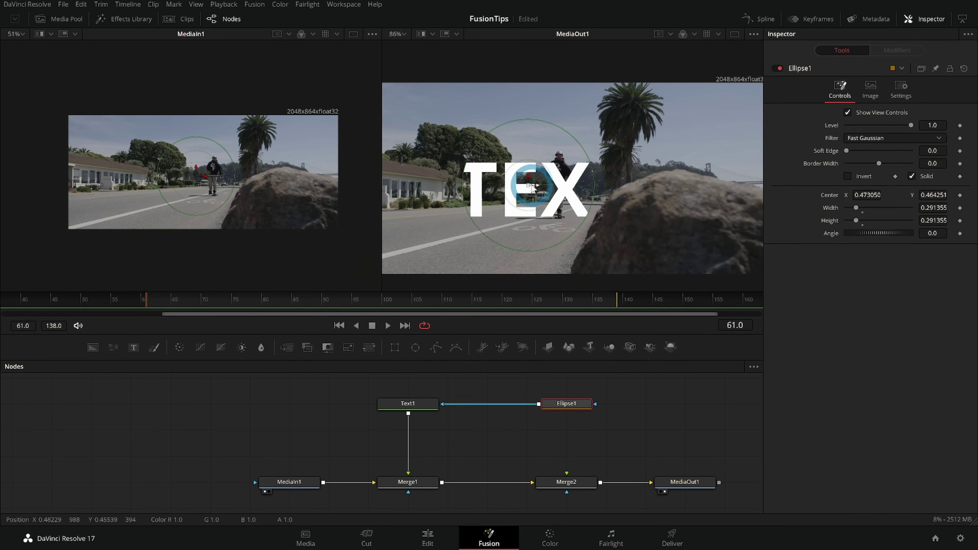
{"action": "left_click_drag", "start_coordinate": [533, 186], "coordinate": [630, 194]}
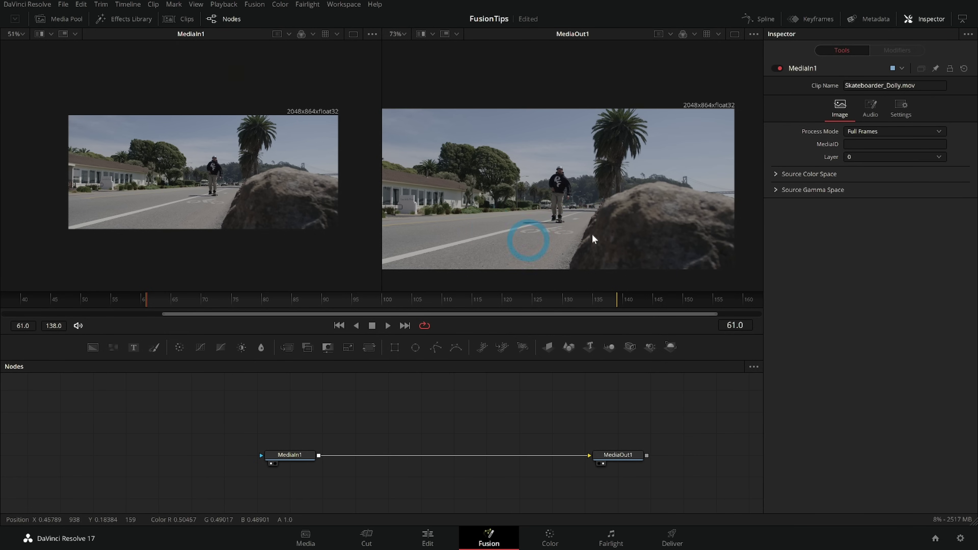
{"action": "left_click_drag", "start_coordinate": [530, 195], "coordinate": [557, 189]}
{"action": "scroll", "coordinate": [589, 199], "scroll_direction": "down", "scroll_amount": 1}
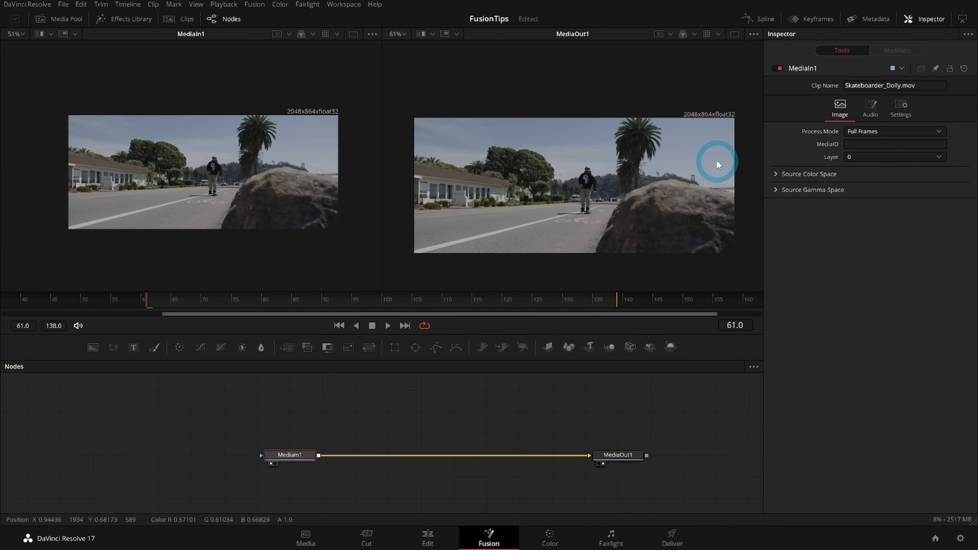
Drag the Unsplash still image from the Media Pool into the Nodes panel as MediaIn2.
{"action": "scroll", "coordinate": [712, 131], "scroll_direction": "up", "scroll_amount": 5}
{"action": "left_click_drag", "start_coordinate": [712, 131], "coordinate": [456, 181]}
{"action": "scroll", "coordinate": [457, 181], "scroll_direction": "up", "scroll_amount": 2}
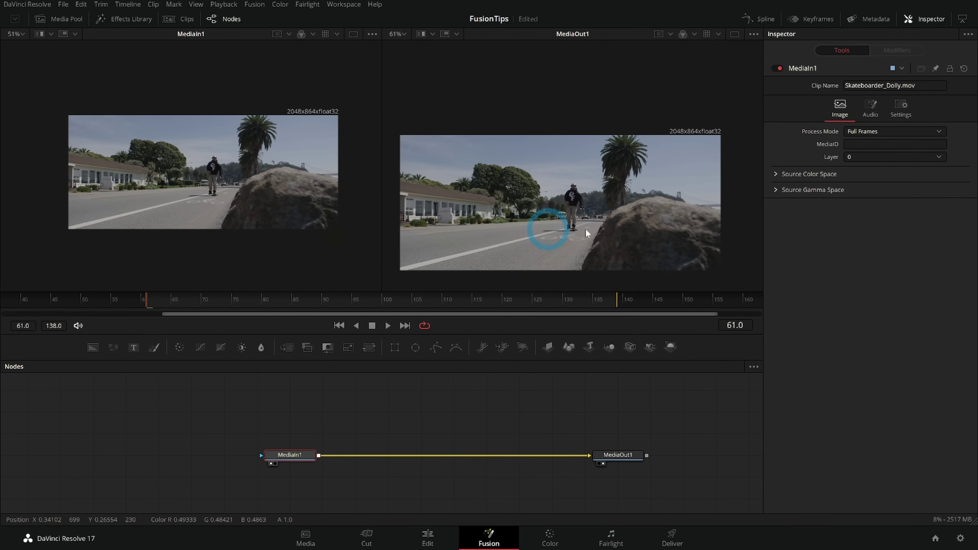
{"action": "left_click_drag", "start_coordinate": [550, 210], "coordinate": [556, 176]}
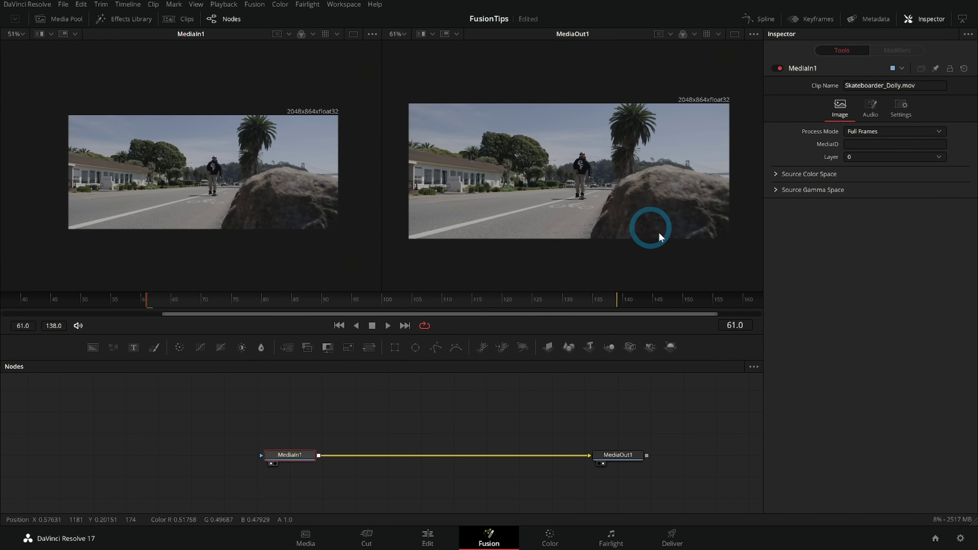
{"action": "left_click", "coordinate": [464, 380]}
{"action": "left_click_drag", "start_coordinate": [133, 75], "coordinate": [448, 411]}
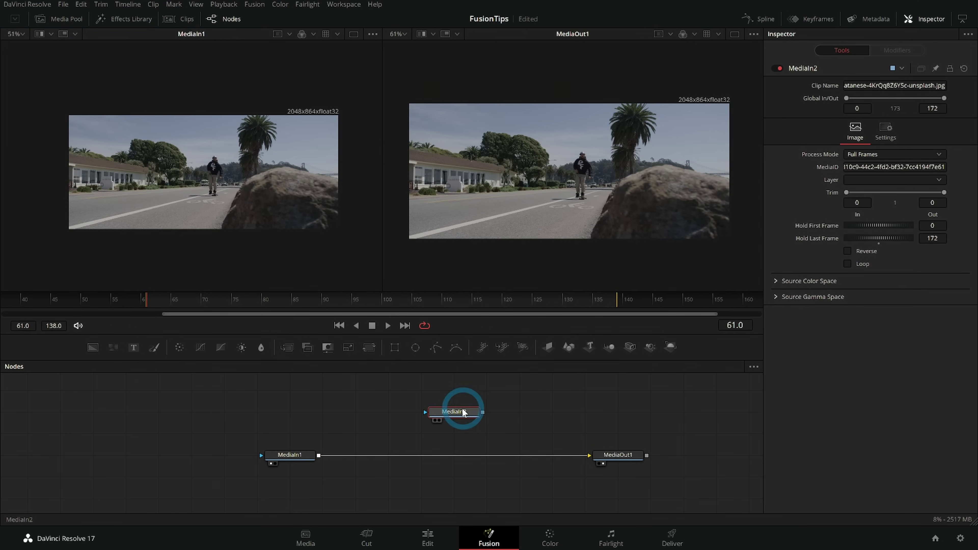
Merge the mountain photo (MediaIn2) over MediaIn1 and insert a Transform after MediaIn2.
{"action": "left_click_drag", "start_coordinate": [463, 414], "coordinate": [267, 175]}
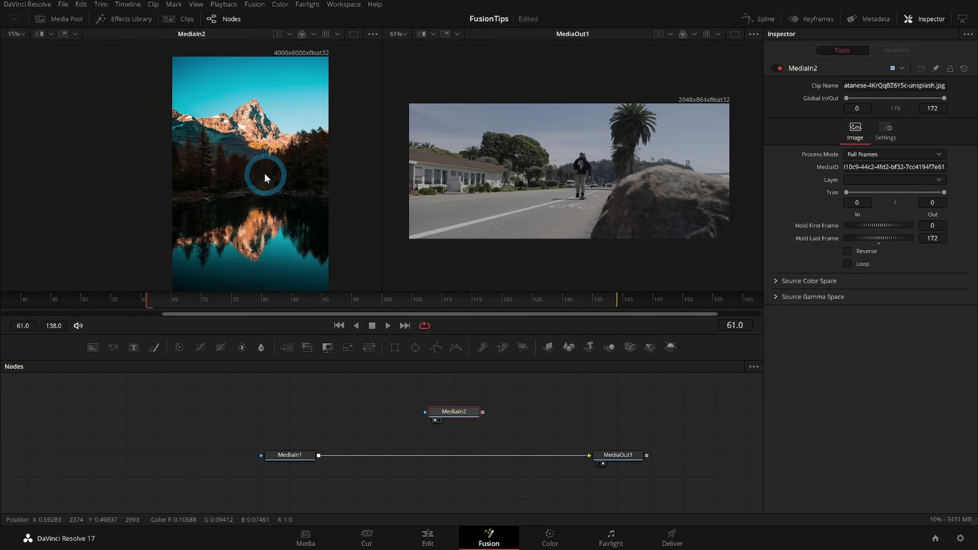
{"action": "left_click_drag", "start_coordinate": [483, 412], "coordinate": [480, 434]}
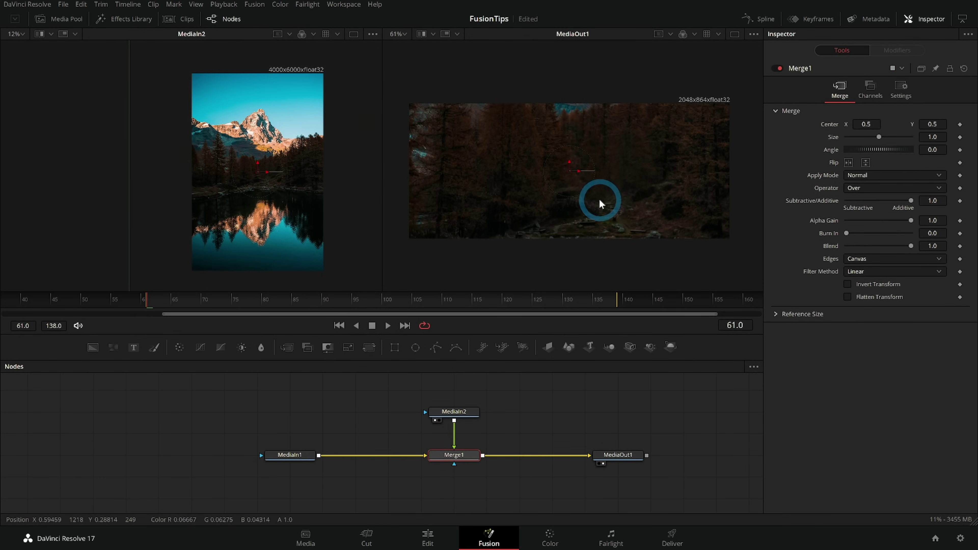
{"action": "left_click", "coordinate": [465, 418]}
{"action": "key", "text": "shift+space"}
{"action": "type", "text": "xf"}
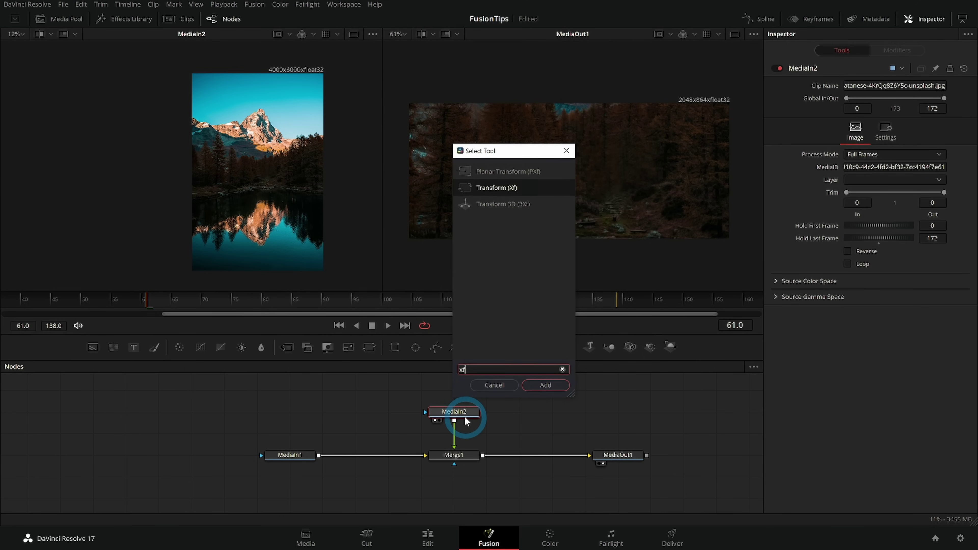
{"action": "key", "text": "Return"}
Shrink the inset mountain photo with the Transform Size and move it toward the frame centre.
{"action": "left_click_drag", "start_coordinate": [879, 163], "coordinate": [850, 165]}
{"action": "left_click", "coordinate": [356, 158]}
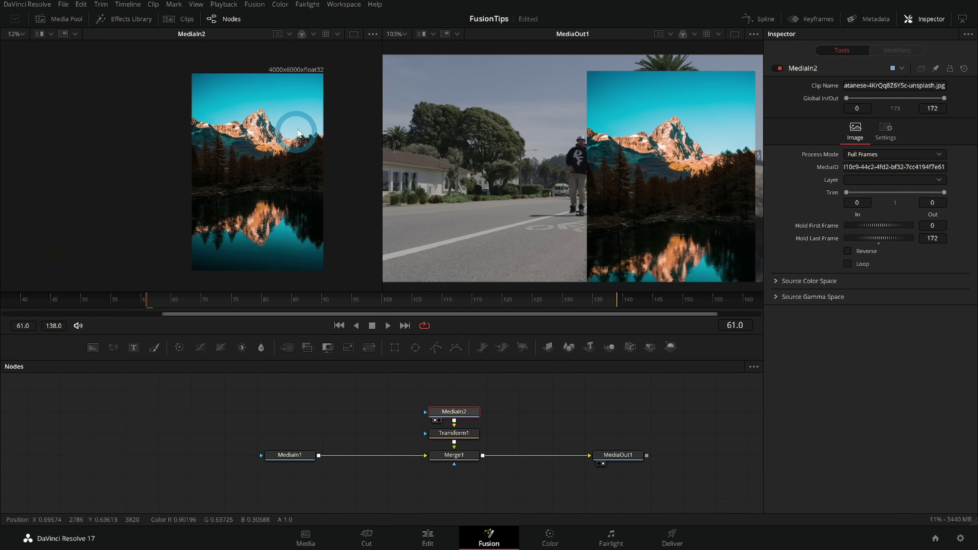
{"action": "scroll", "coordinate": [240, 130], "scroll_direction": "up", "scroll_amount": 3}
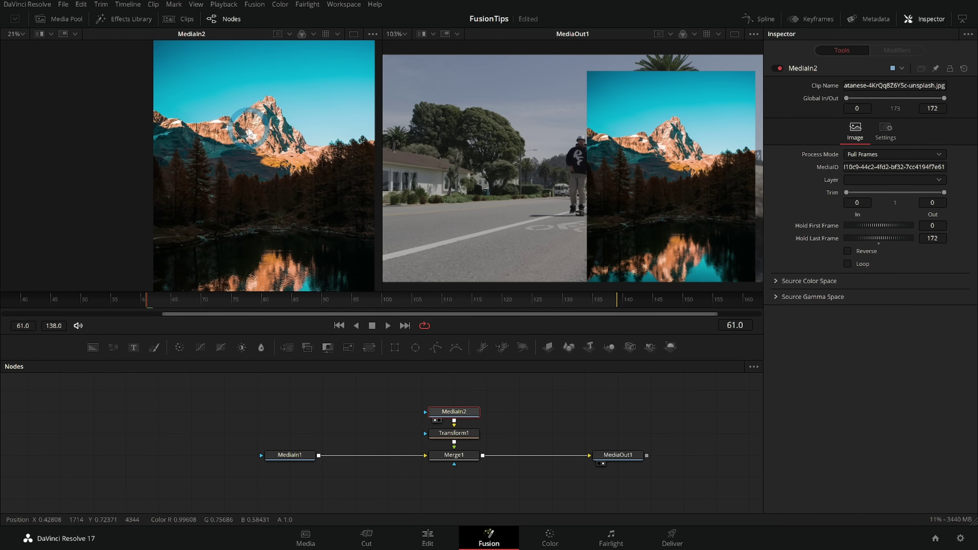
{"action": "scroll", "coordinate": [567, 176], "scroll_direction": "down", "scroll_amount": 2}
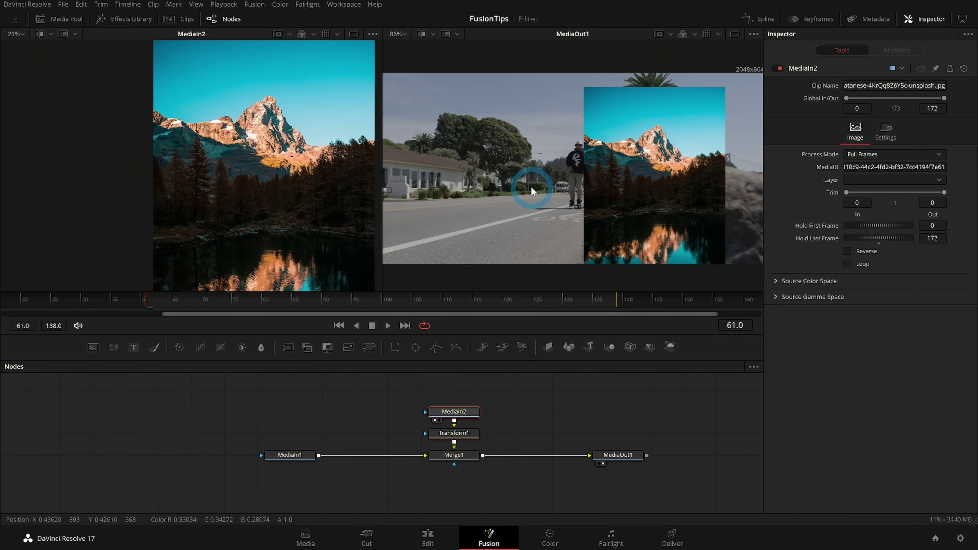
{"action": "scroll", "coordinate": [270, 173], "scroll_direction": "down", "scroll_amount": 2}
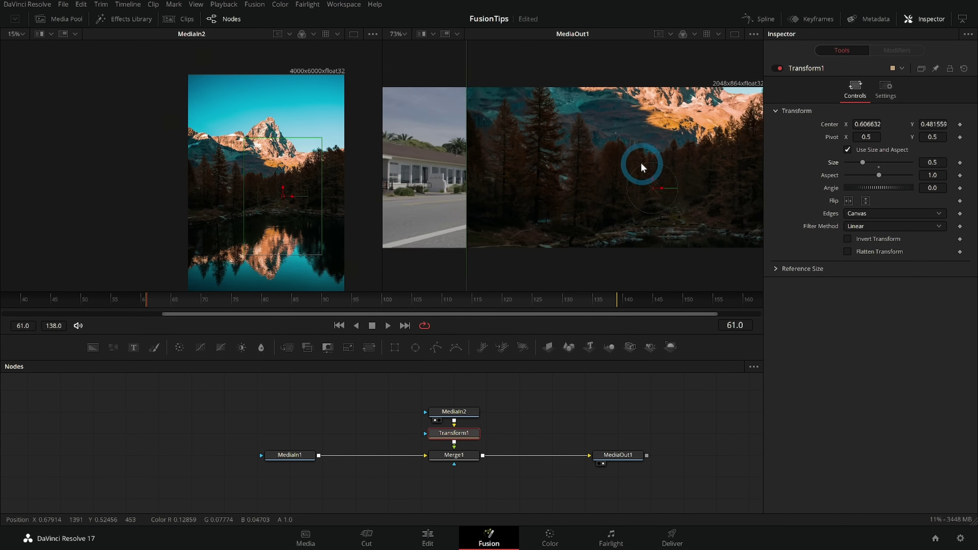
{"action": "scroll", "coordinate": [643, 170], "scroll_direction": "down", "scroll_amount": 2}
{"action": "left_click_drag", "start_coordinate": [651, 184], "coordinate": [582, 207]}
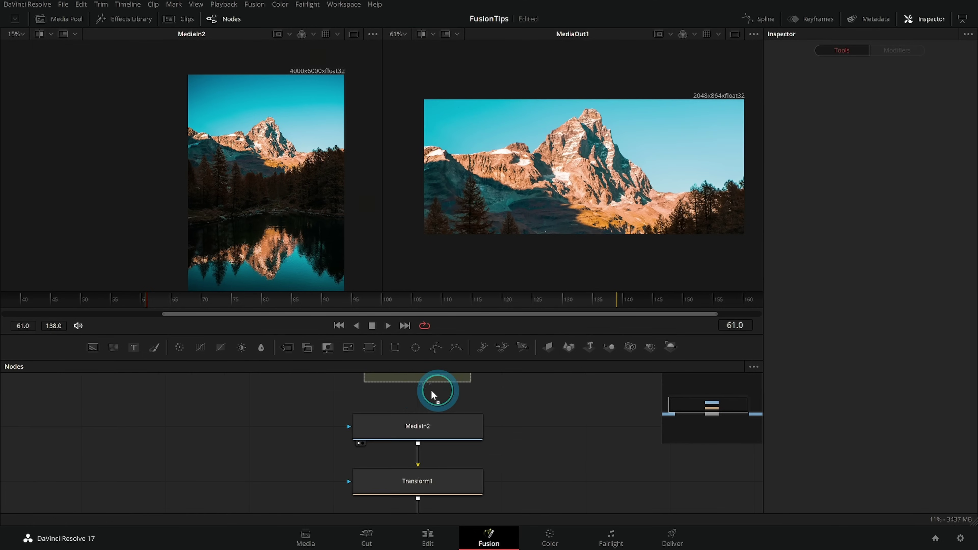
Trace a Polygon mask along the mountain ridge, over the peak and down the right slope.
{"action": "left_click", "coordinate": [460, 398]}
{"action": "left_click", "coordinate": [431, 142]}
{"action": "left_click", "coordinate": [443, 148]}
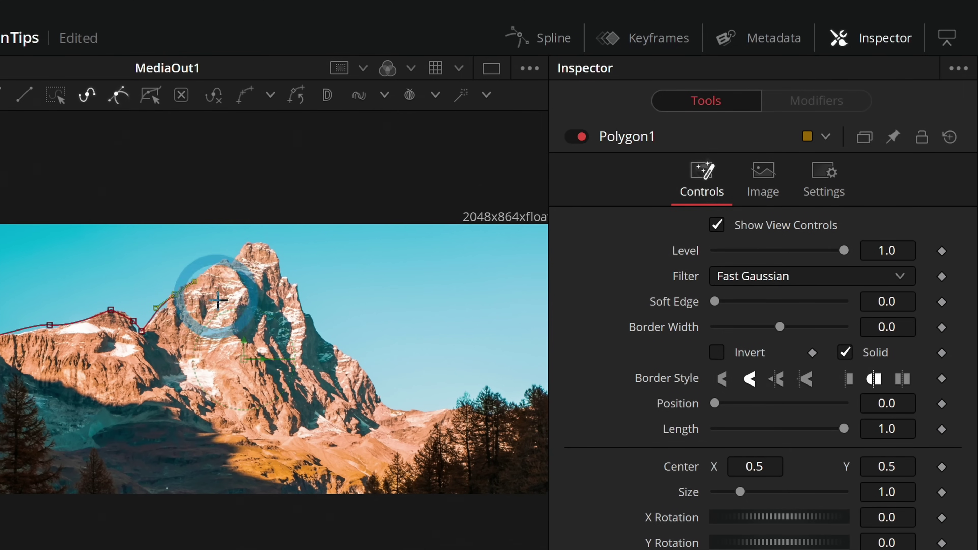
{"action": "left_click_drag", "start_coordinate": [598, 149], "coordinate": [602, 153]}
{"action": "left_click", "coordinate": [598, 139]}
{"action": "left_click", "coordinate": [237, 263]}
{"action": "left_click", "coordinate": [288, 278]}
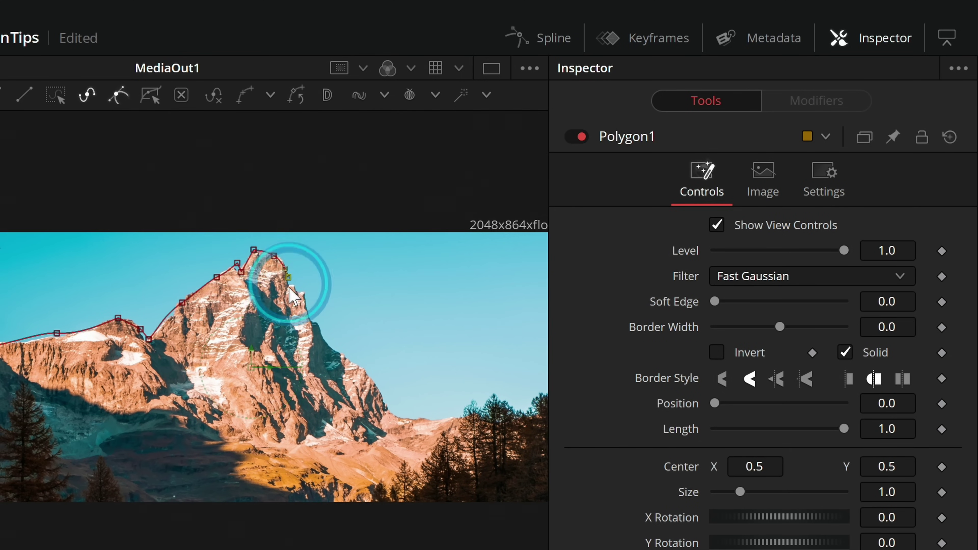
{"action": "left_click", "coordinate": [295, 289]}
{"action": "left_click", "coordinate": [304, 295]}
{"action": "left_click", "coordinate": [306, 309]}
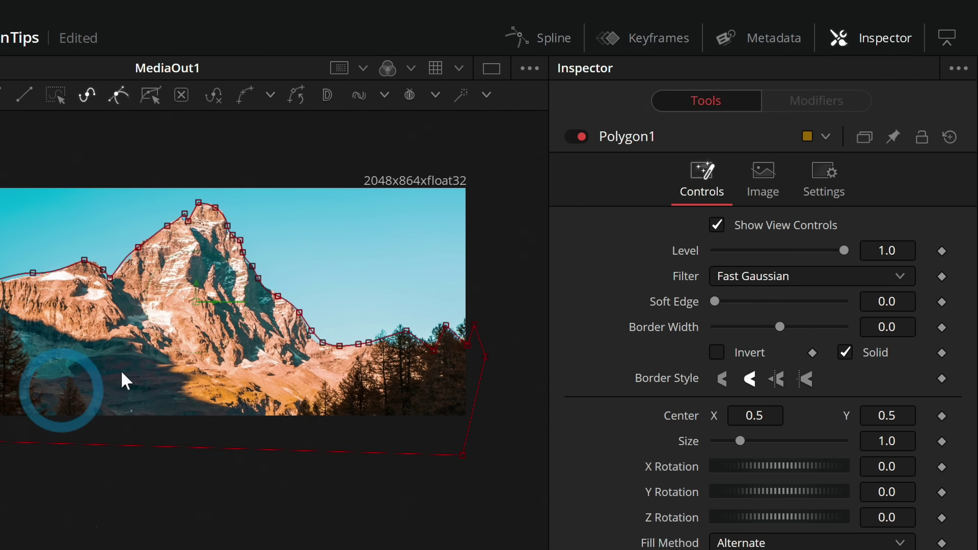
{"action": "left_click", "coordinate": [153, 359]}
{"action": "left_click", "coordinate": [229, 359]}
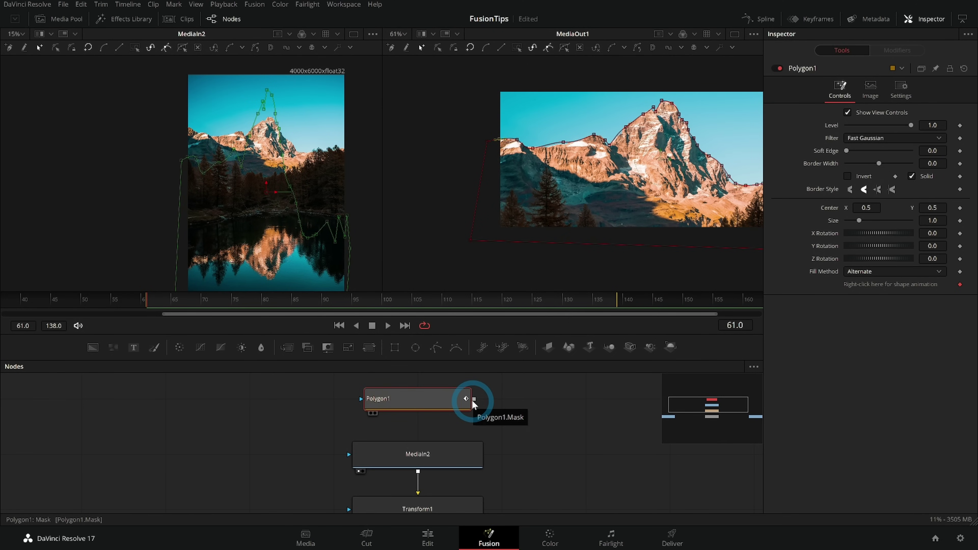
Link Polygon1 as MediaIn2's mask and check the cut-out peak over the street footage.
{"action": "left_click_drag", "start_coordinate": [472, 401], "coordinate": [528, 422]}
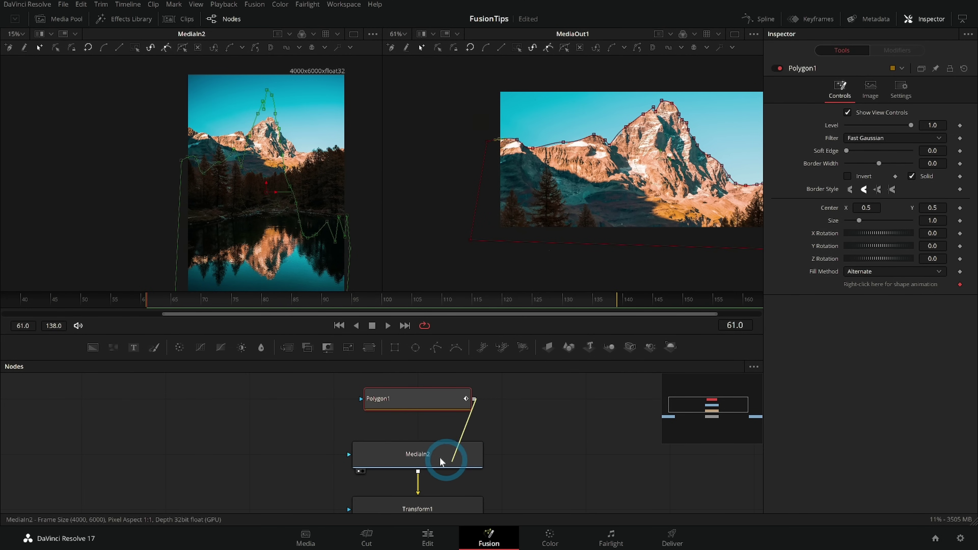
{"action": "left_click_drag", "start_coordinate": [441, 458], "coordinate": [437, 452]}
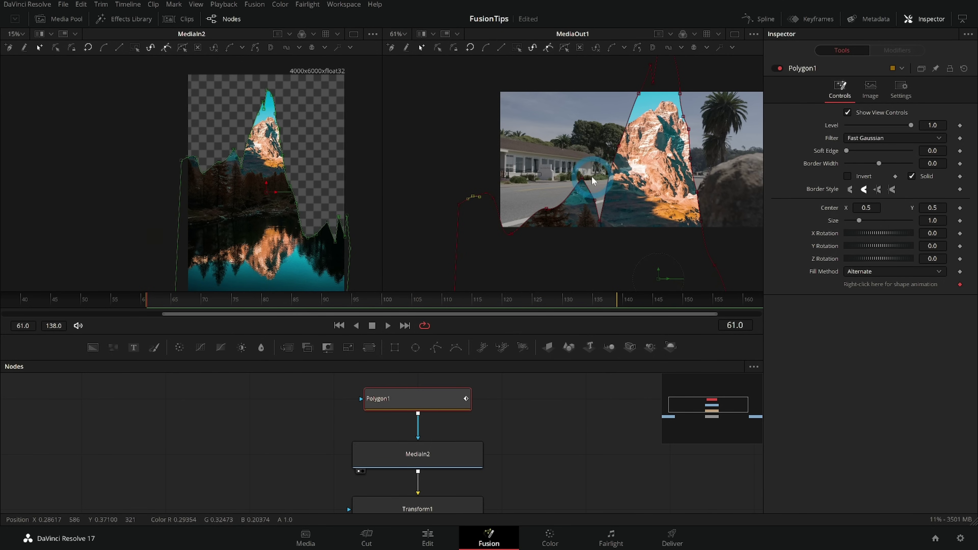
{"action": "scroll", "coordinate": [592, 180], "scroll_direction": "down", "scroll_amount": 3}
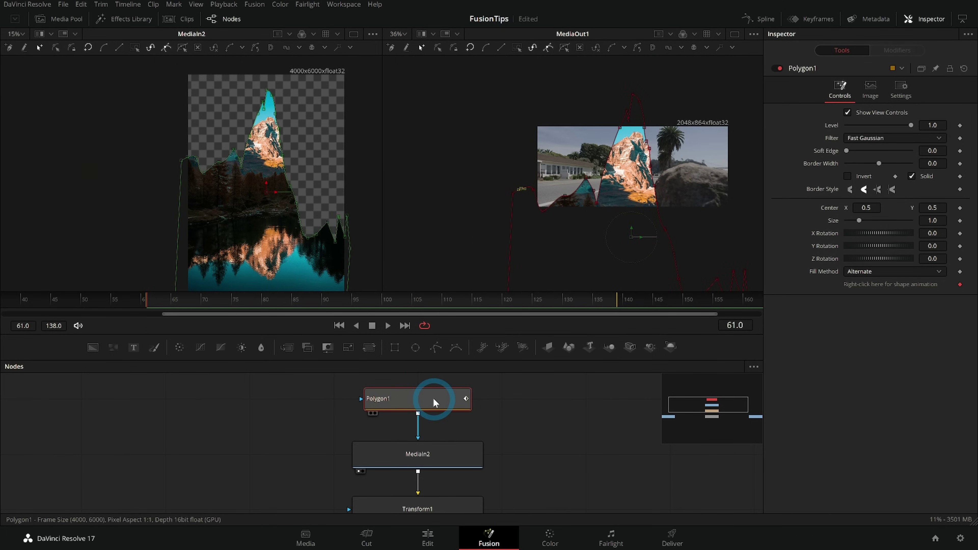
{"action": "scroll", "coordinate": [708, 135], "scroll_direction": "up", "scroll_amount": 2}
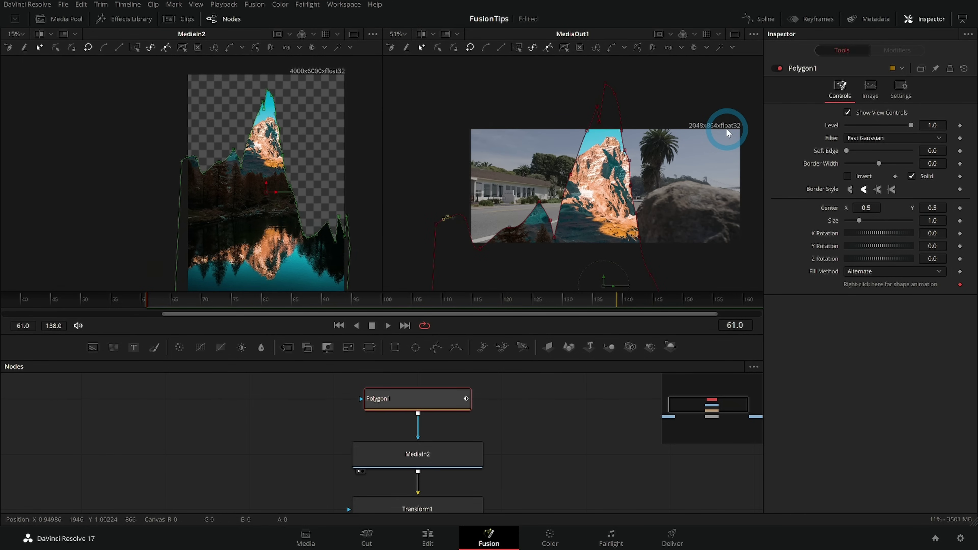
{"action": "scroll", "coordinate": [338, 150], "scroll_direction": "down", "scroll_amount": 2}
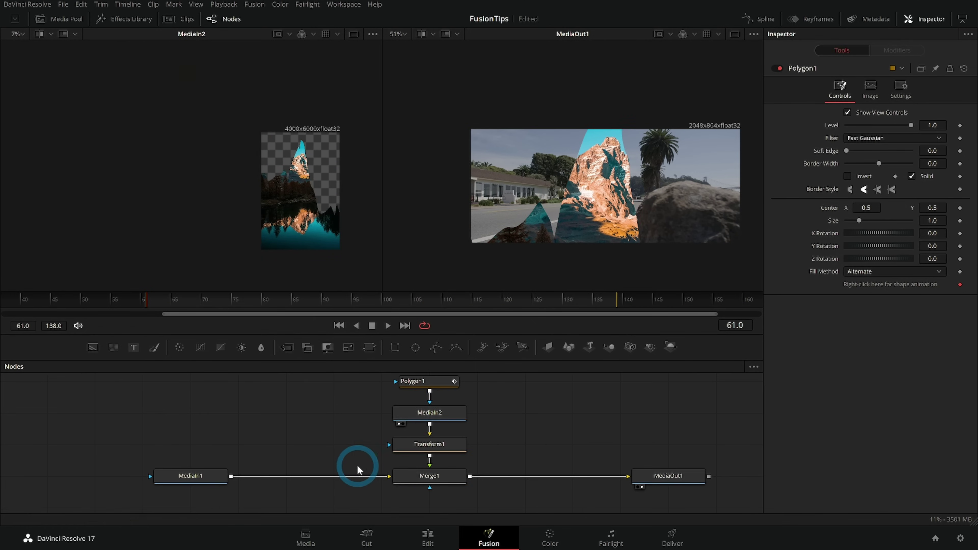
Disconnect MediaIn1 from Merge1, move it aside, and wire MediaIn2 directly into Merge1.
{"action": "left_click", "coordinate": [373, 477]}
{"action": "left_click_drag", "start_coordinate": [193, 473], "coordinate": [288, 442]}
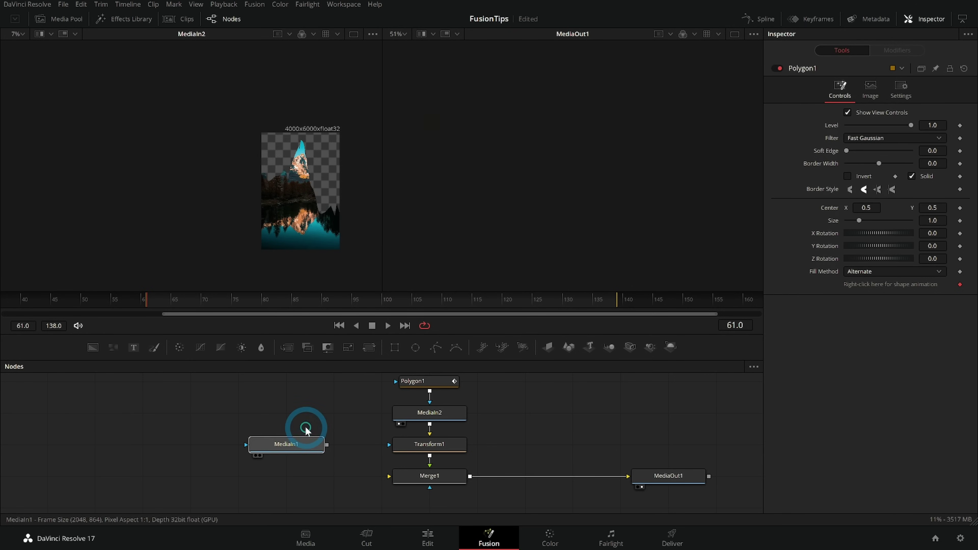
{"action": "left_click", "coordinate": [448, 414]}
{"action": "left_click_drag", "start_coordinate": [448, 415], "coordinate": [408, 479]}
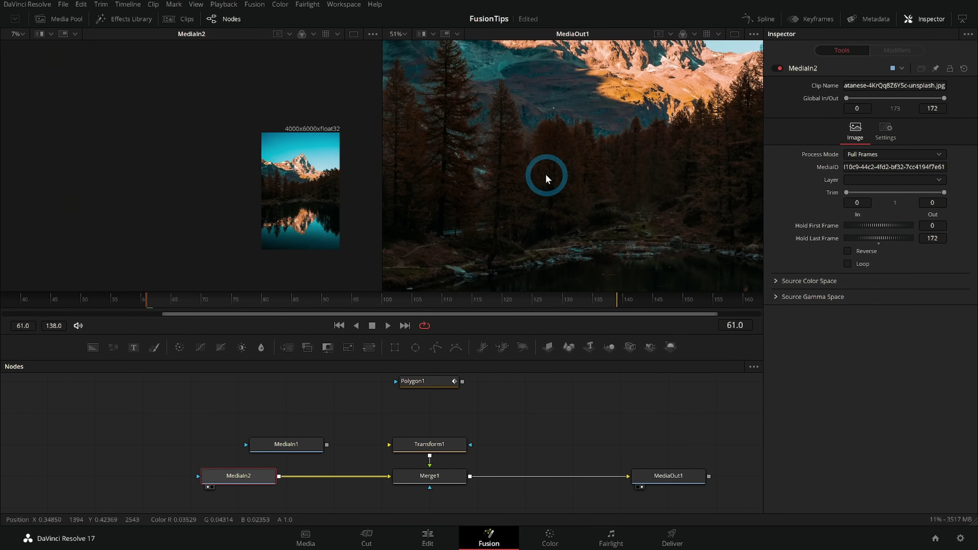
{"action": "scroll", "coordinate": [547, 177], "scroll_direction": "down", "scroll_amount": 5}
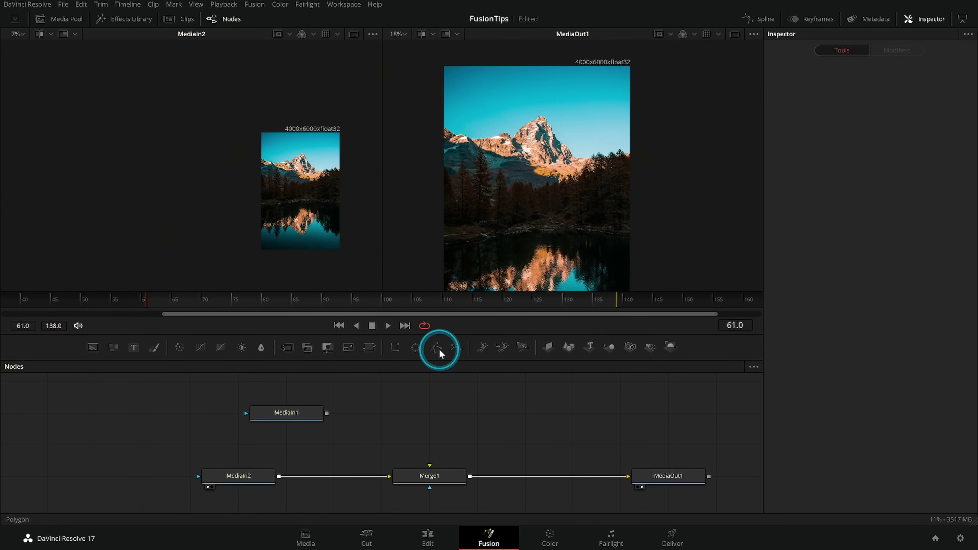
Add a new Polygon and trace a closed outline along the mountain ridge.
{"action": "left_click_drag", "start_coordinate": [438, 349], "coordinate": [451, 416]}
{"action": "scroll", "coordinate": [472, 133], "scroll_direction": "up", "scroll_amount": 5}
{"action": "left_click_drag", "start_coordinate": [437, 155], "coordinate": [489, 150]}
{"action": "left_click", "coordinate": [427, 140]}
{"action": "left_click", "coordinate": [680, 151]}
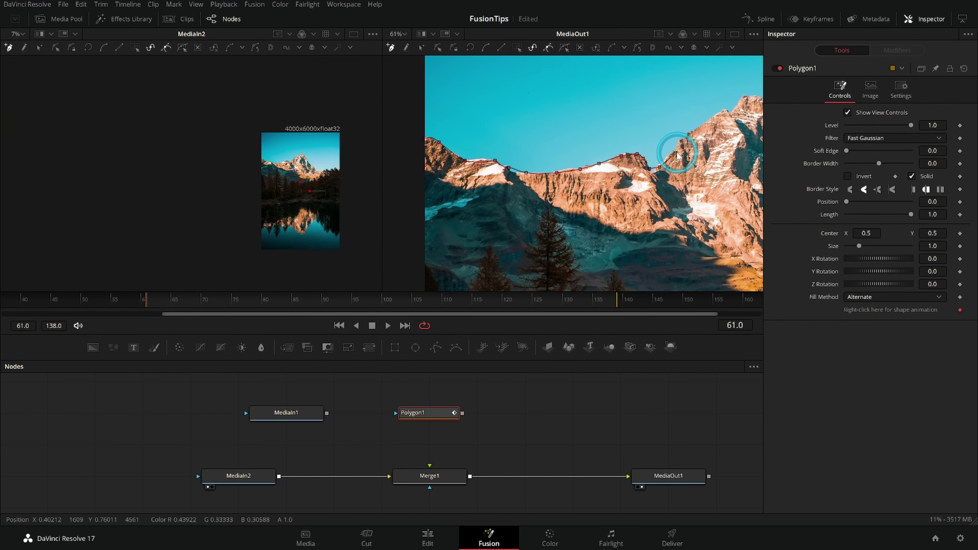
{"action": "scroll", "coordinate": [679, 151], "scroll_direction": "up", "scroll_amount": 1}
{"action": "left_click_drag", "start_coordinate": [680, 151], "coordinate": [456, 247]}
{"action": "left_click", "coordinate": [570, 205]}
{"action": "left_click_drag", "start_coordinate": [599, 263], "coordinate": [555, 154]}
{"action": "left_click", "coordinate": [636, 240]}
{"action": "left_click", "coordinate": [693, 236]}
{"action": "left_click_drag", "start_coordinate": [744, 231], "coordinate": [585, 192]}
{"action": "left_click", "coordinate": [679, 207]}
Connect the new polygon as MediaIn2's mask and place Polygon1 just above MediaIn2.
{"action": "scroll", "coordinate": [679, 208], "scroll_direction": "down", "scroll_amount": 5}
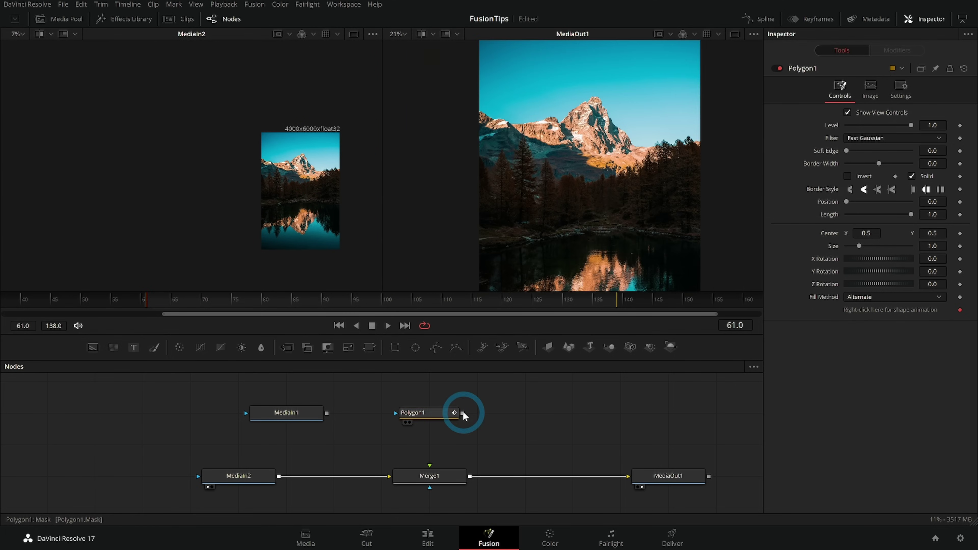
{"action": "left_click_drag", "start_coordinate": [463, 414], "coordinate": [241, 477]}
{"action": "left_click", "coordinate": [612, 104]}
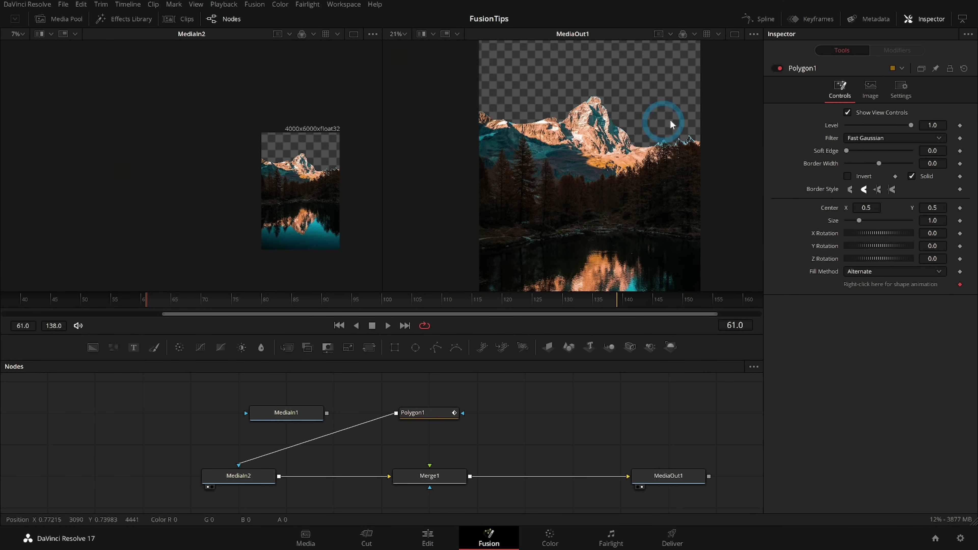
{"action": "left_click_drag", "start_coordinate": [422, 413], "coordinate": [216, 451]}
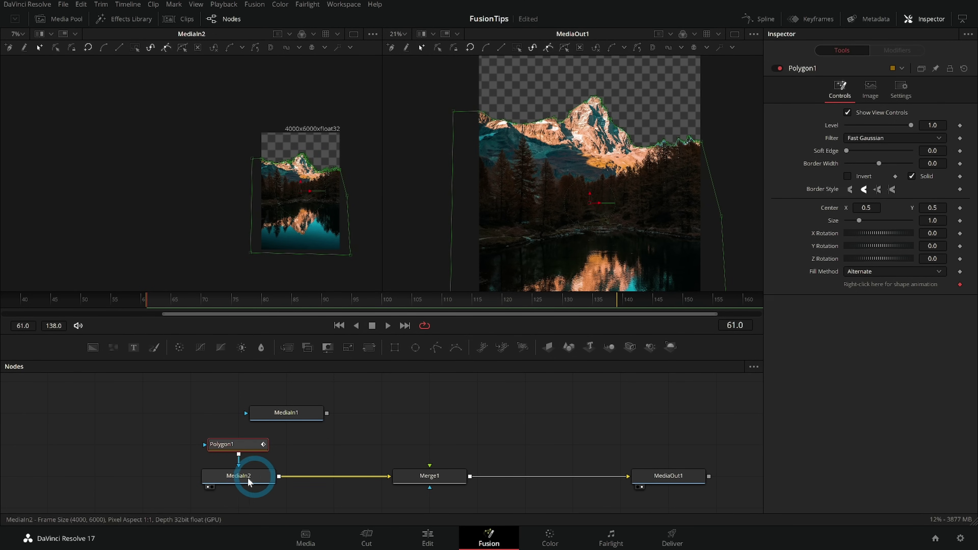
{"action": "scroll", "coordinate": [302, 159], "scroll_direction": "up", "scroll_amount": 1}
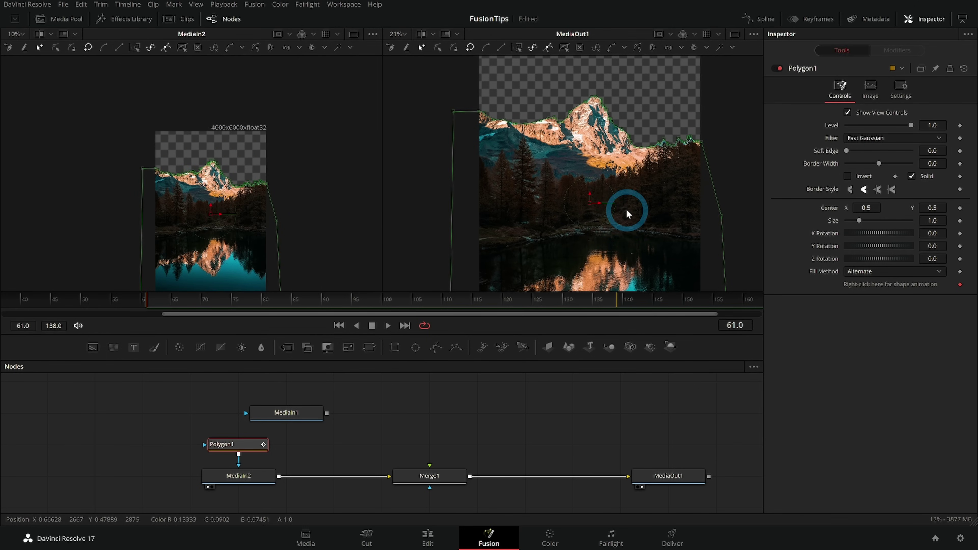
{"action": "scroll", "coordinate": [628, 166], "scroll_direction": "down", "scroll_amount": 1}
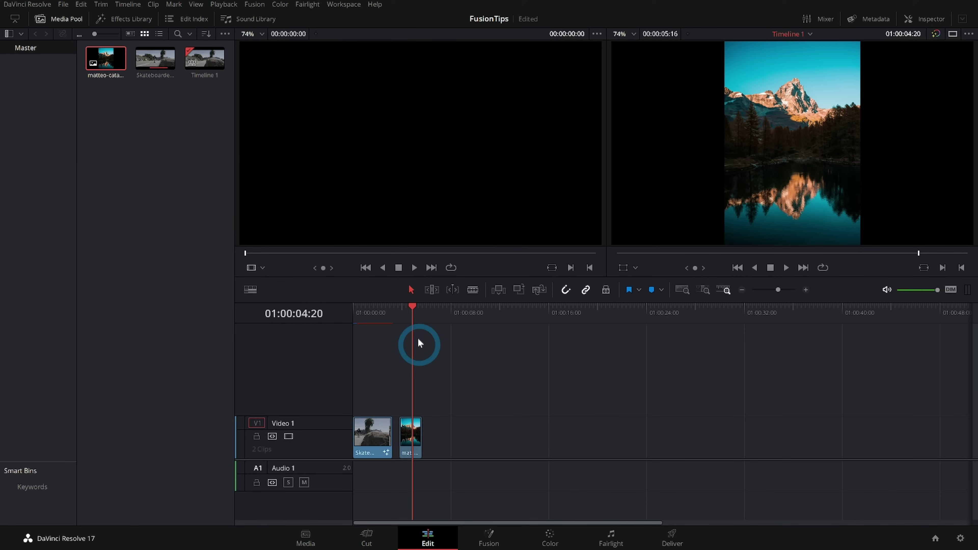
Set the mountain clip's Inspector Transform Position Y to -636.
{"action": "left_click", "coordinate": [418, 443]}
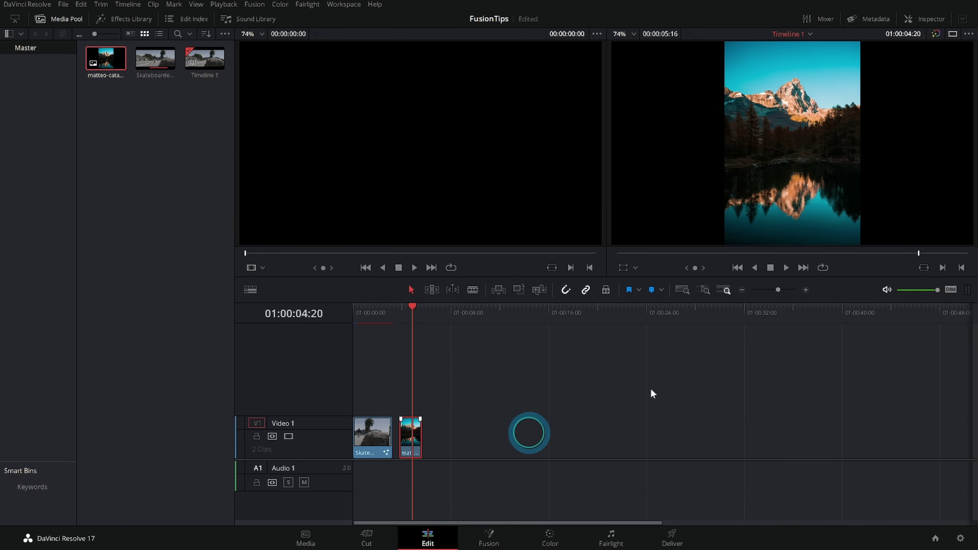
{"action": "left_click", "coordinate": [926, 18]}
{"action": "left_click_drag", "start_coordinate": [917, 103], "coordinate": [443, 428]}
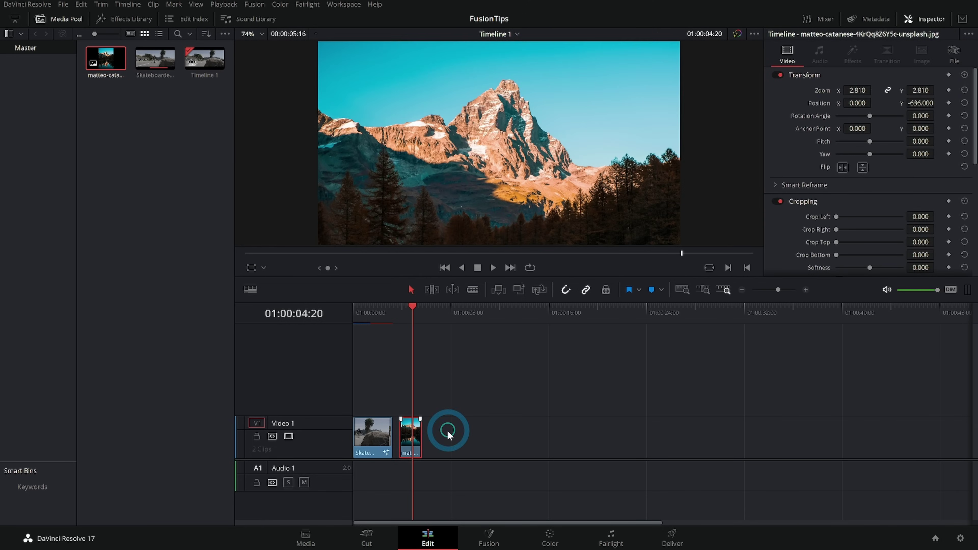
Open the mountain clip's composition on the Fusion page.
{"action": "left_click", "coordinate": [491, 538]}
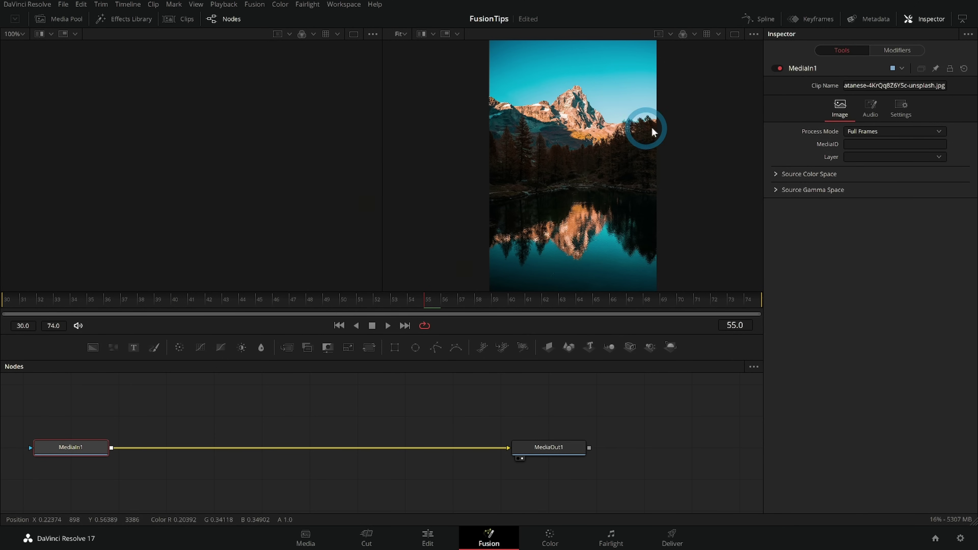
{"action": "left_click", "coordinate": [428, 538]}
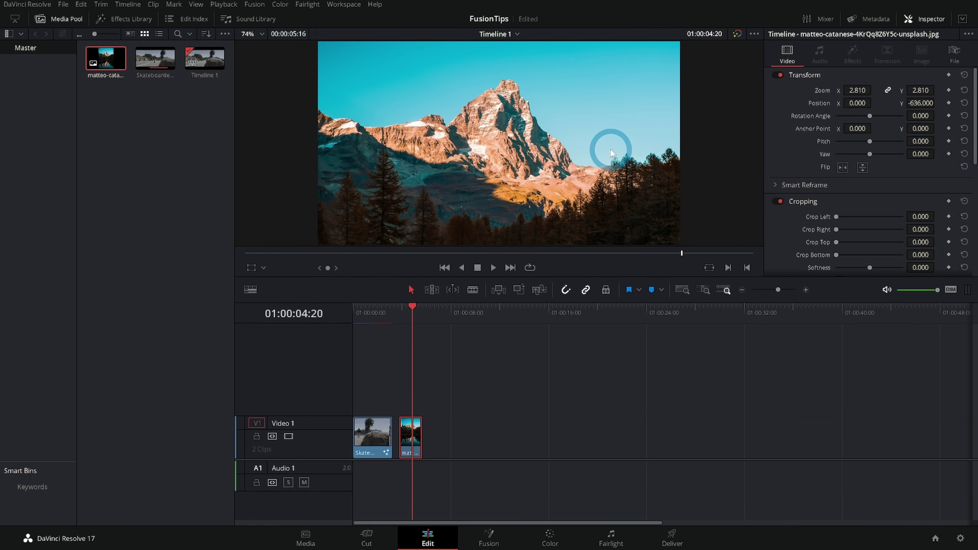
{"action": "left_click", "coordinate": [490, 535]}
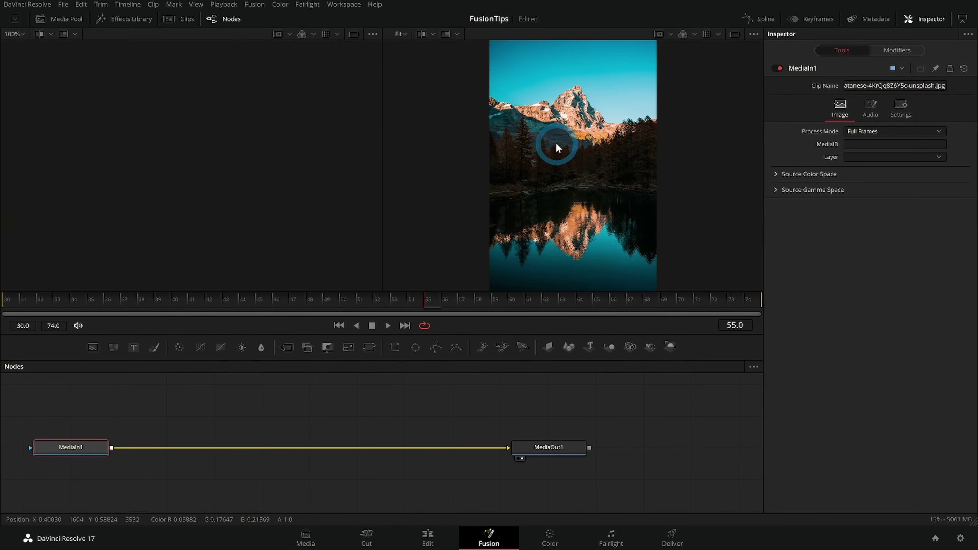
{"action": "key", "text": "shift+4"}
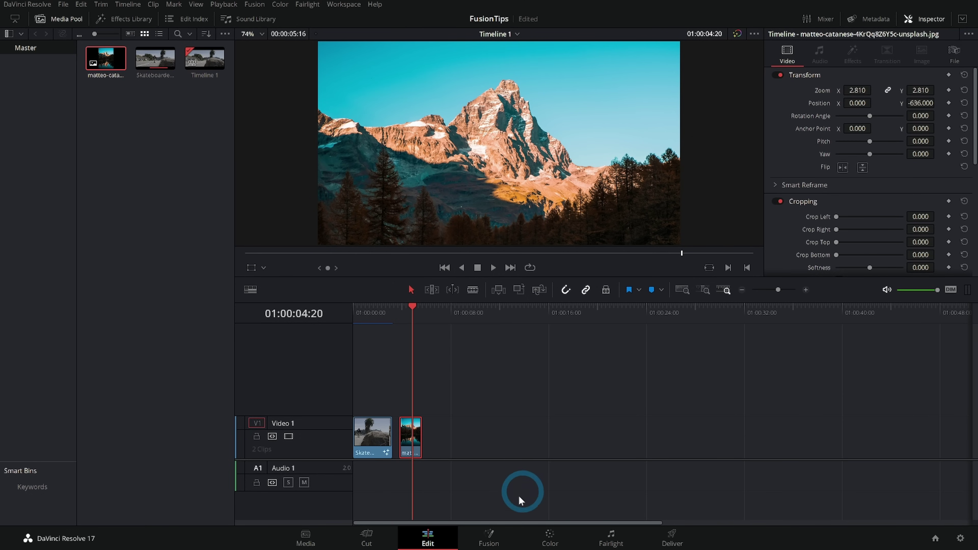
{"action": "left_click", "coordinate": [488, 536]}
Add a Background node and set its image size to 1920×1080.
{"action": "left_click_drag", "start_coordinate": [92, 348], "coordinate": [134, 421]}
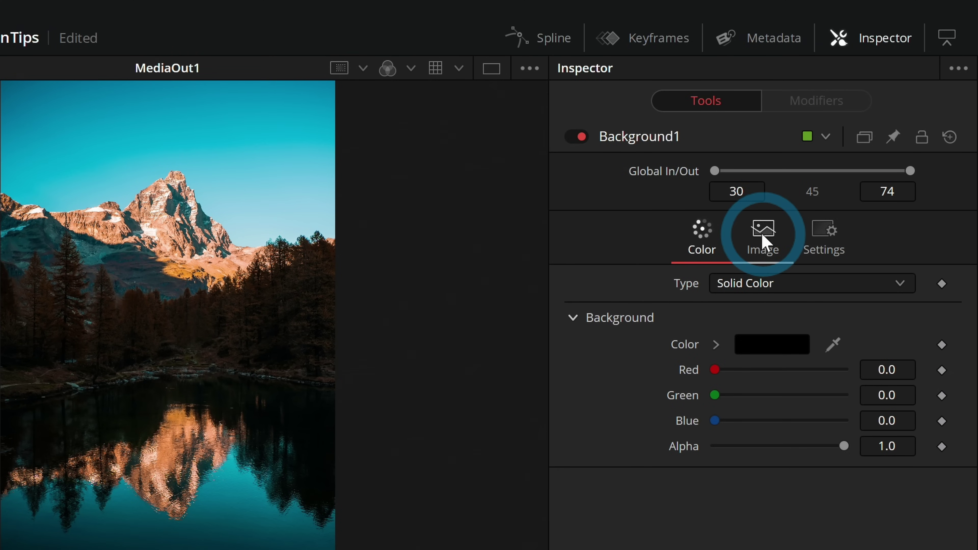
{"action": "left_click", "coordinate": [764, 237]}
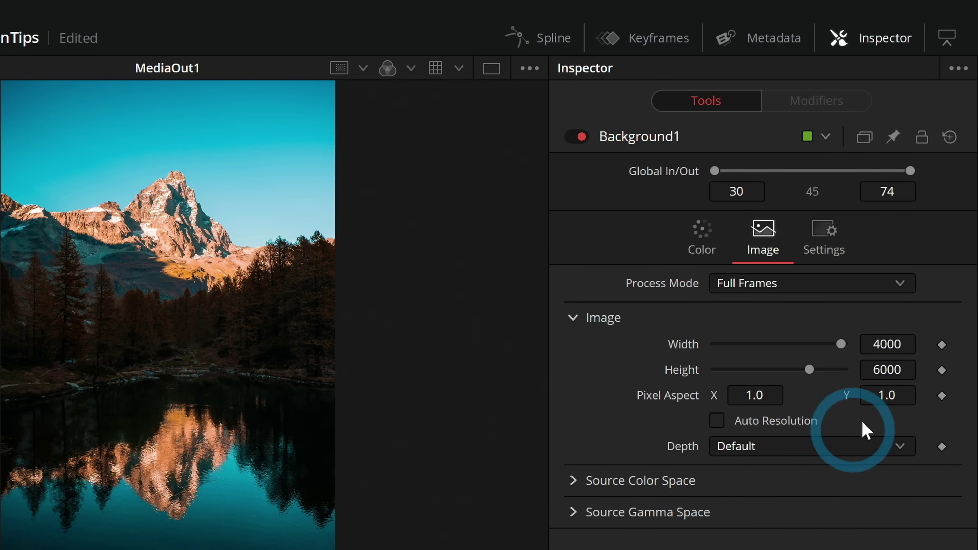
{"action": "left_click", "coordinate": [891, 347]}
{"action": "type", "text": "1920"}
{"action": "key", "text": "Tab"}
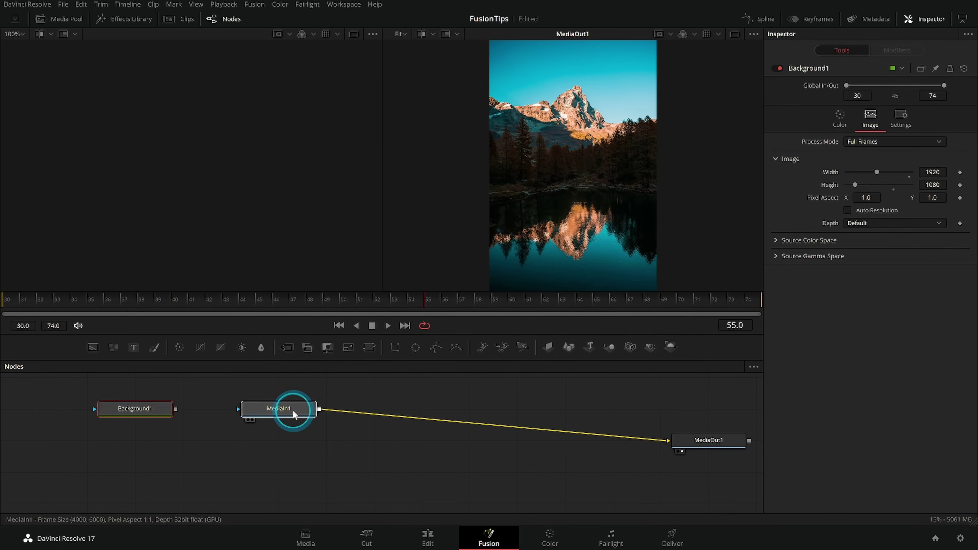
Route Background1 to MediaOut1 through a Merge with MediaIn1 on top.
{"action": "left_click", "coordinate": [293, 407]}
{"action": "left_click_drag", "start_coordinate": [144, 409], "coordinate": [669, 440]}
{"action": "left_click_drag", "start_coordinate": [661, 153], "coordinate": [660, 183]}
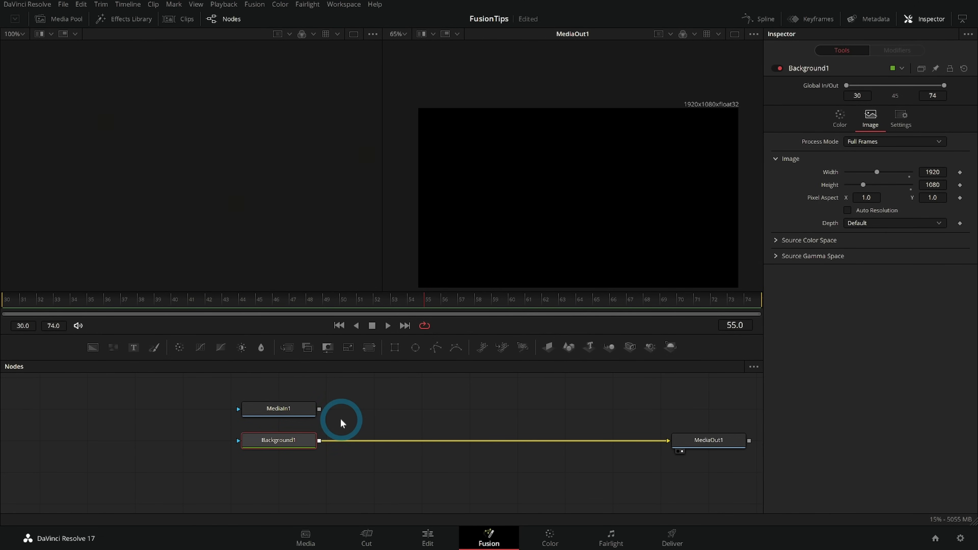
{"action": "left_click_drag", "start_coordinate": [294, 410], "coordinate": [334, 441]}
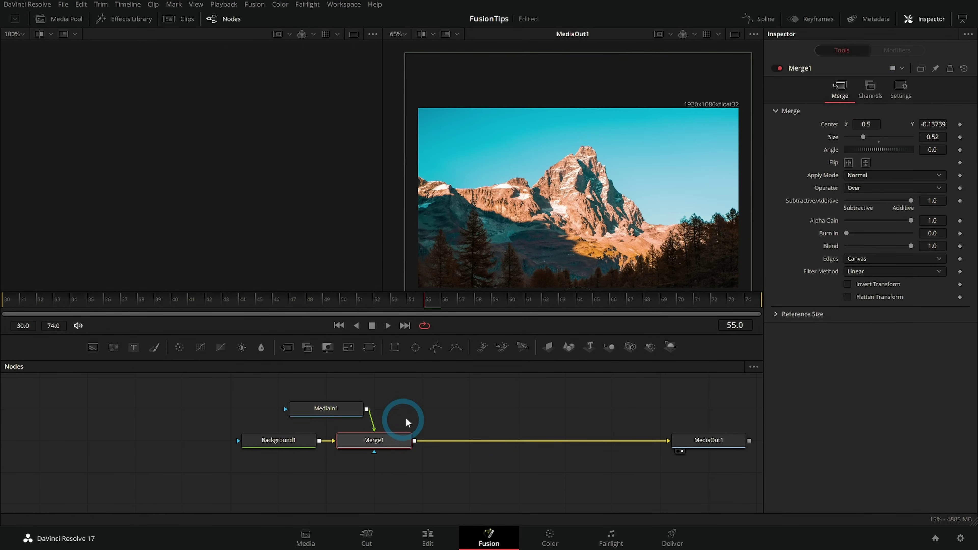
Trace a new polygon mask along the ridge up to the summit.
{"action": "left_click", "coordinate": [436, 348]}
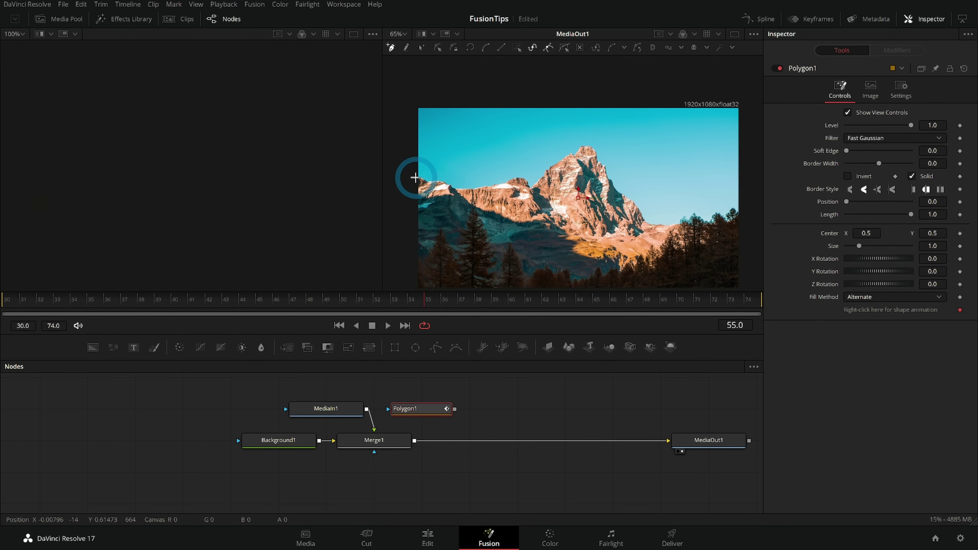
{"action": "left_click", "coordinate": [432, 183]}
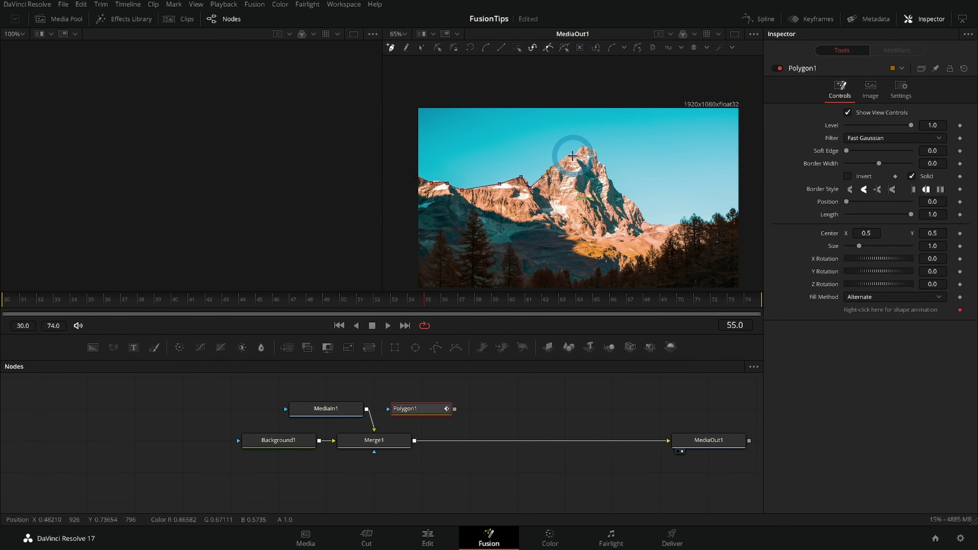
{"action": "left_click", "coordinate": [573, 155]}
{"action": "left_click", "coordinate": [575, 158]}
{"action": "left_click", "coordinate": [582, 146]}
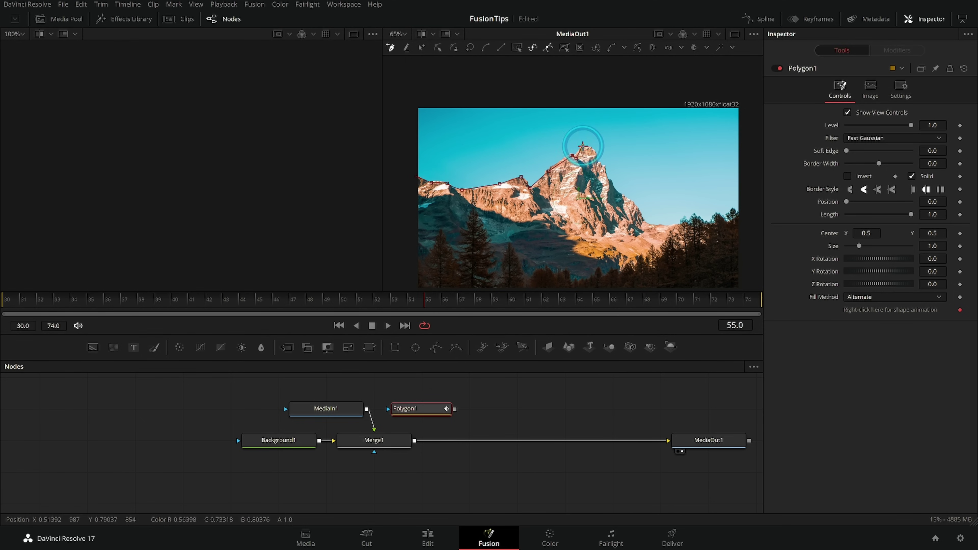
{"action": "left_click", "coordinate": [595, 148]}
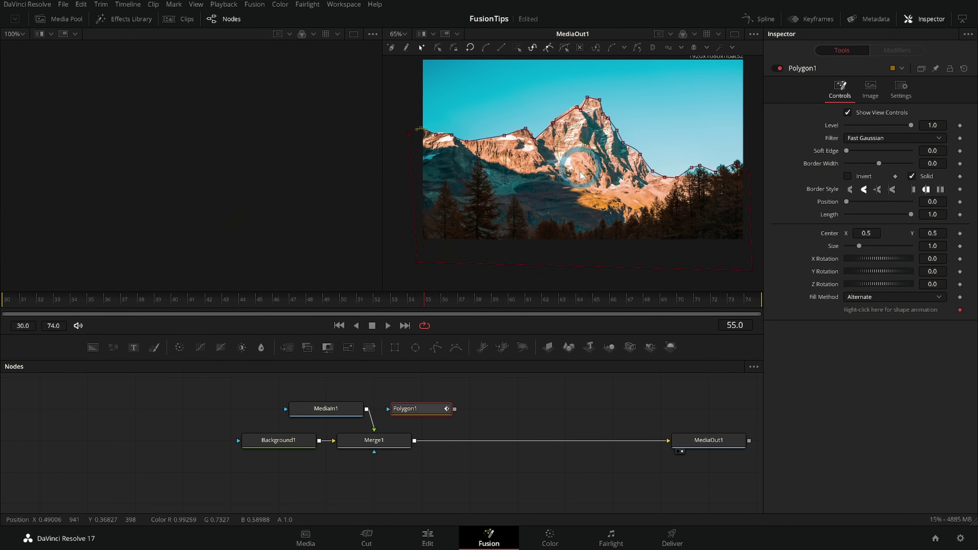
{"action": "left_click_drag", "start_coordinate": [449, 410], "coordinate": [389, 444]}
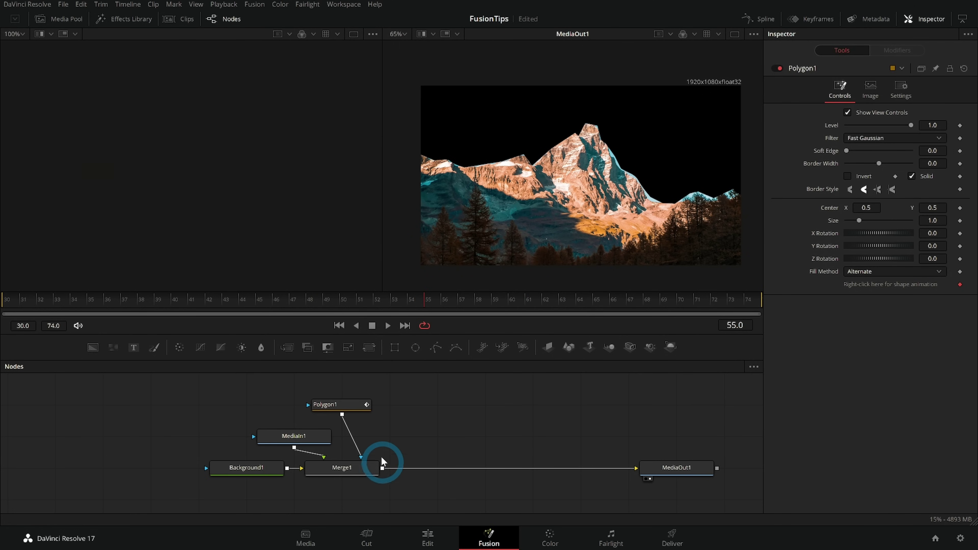
Move the mask from Merge1 onto MediaIn1 and view MediaIn1 in the left viewer.
{"action": "left_click_drag", "start_coordinate": [366, 452], "coordinate": [313, 439]}
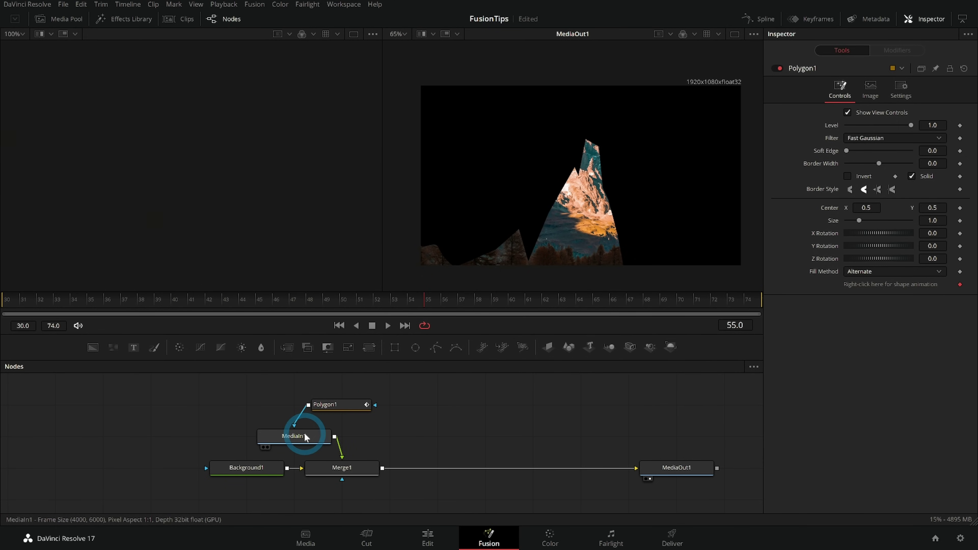
{"action": "left_click", "coordinate": [320, 439]}
{"action": "key", "text": "1"}
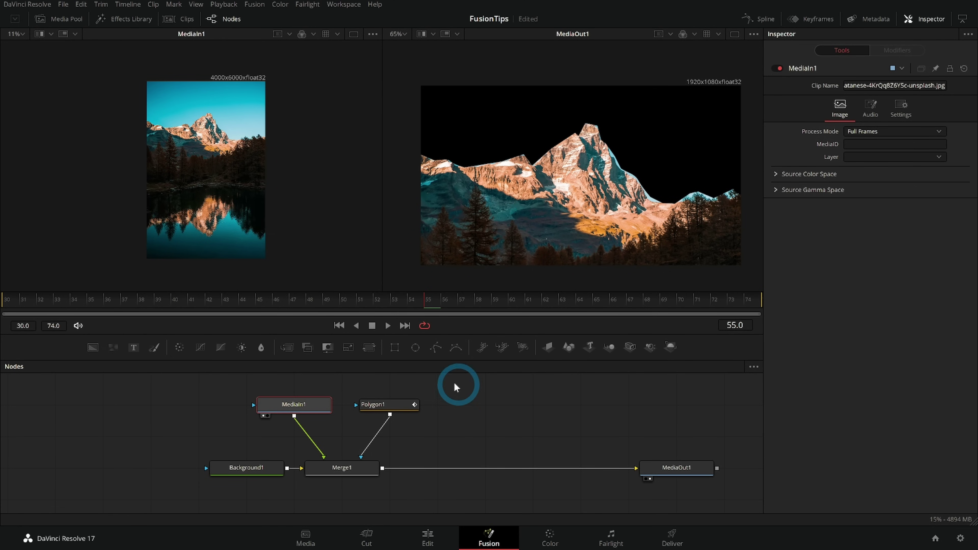
Delete MediaIn1, Polygon1 and Merge1, leaving Background1 feeding MediaOut1.
{"action": "left_click_drag", "start_coordinate": [454, 382], "coordinate": [318, 494]}
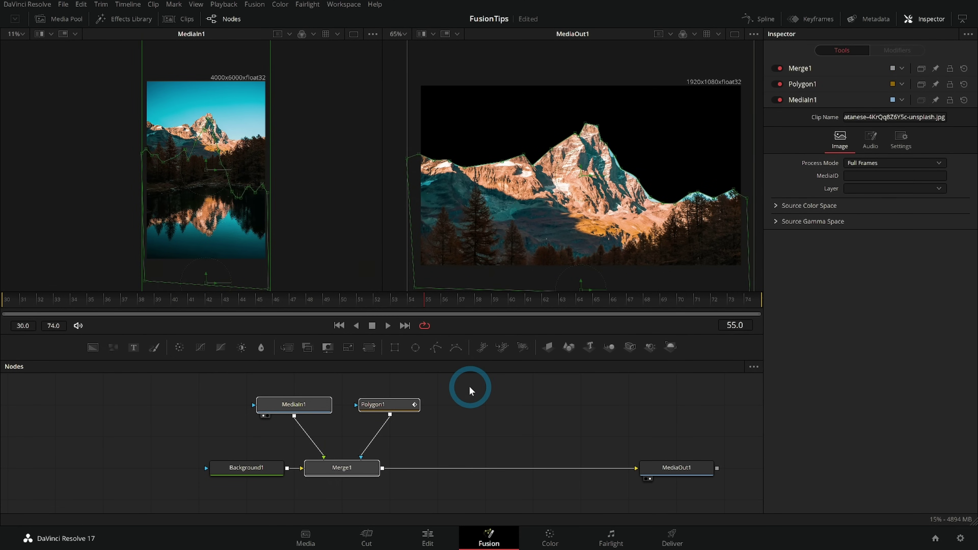
{"action": "key", "text": "Delete"}
{"action": "left_click", "coordinate": [276, 468]}
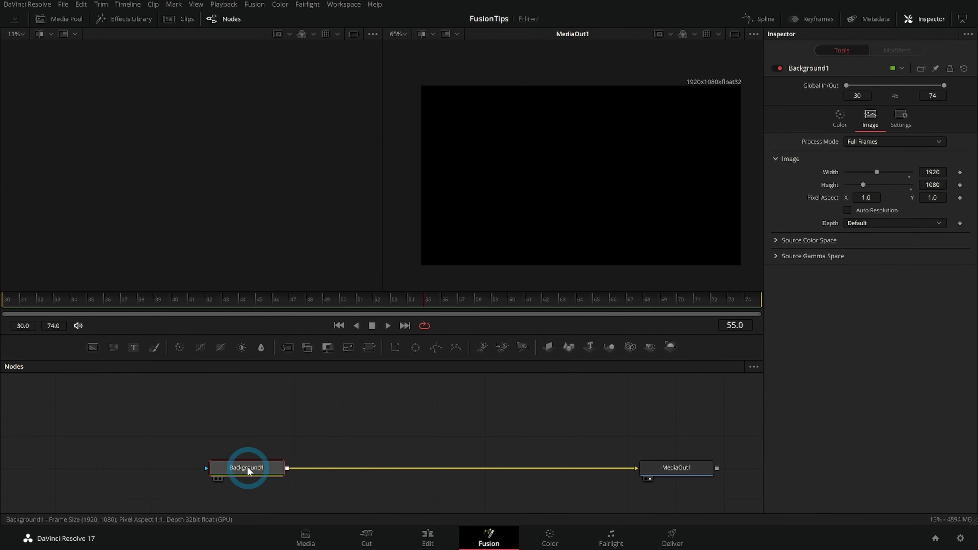
Create a new Fusion Composition in the Edit page Media Pool and open it.
{"action": "left_click", "coordinate": [428, 538]}
{"action": "right_click", "coordinate": [134, 132]}
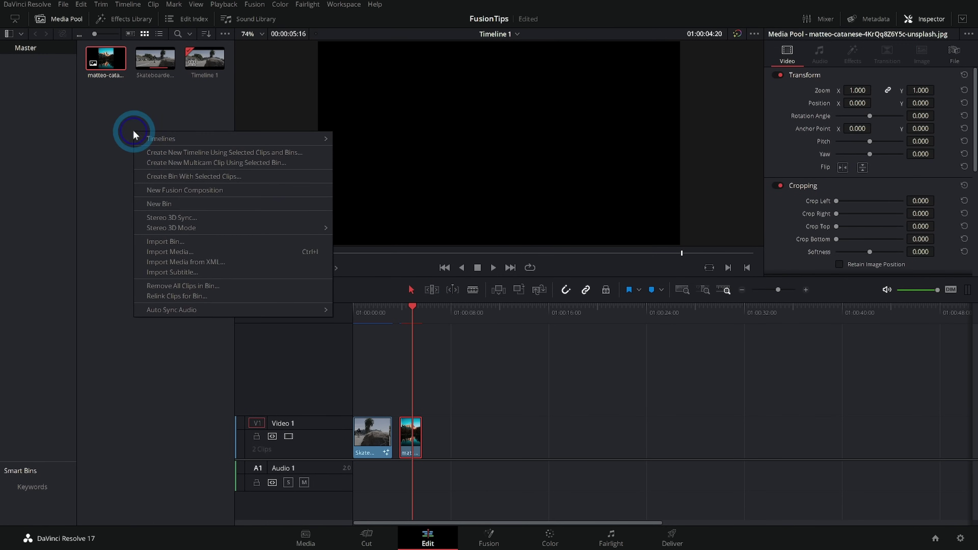
{"action": "left_click", "coordinate": [215, 190]}
{"action": "left_click", "coordinate": [557, 324]}
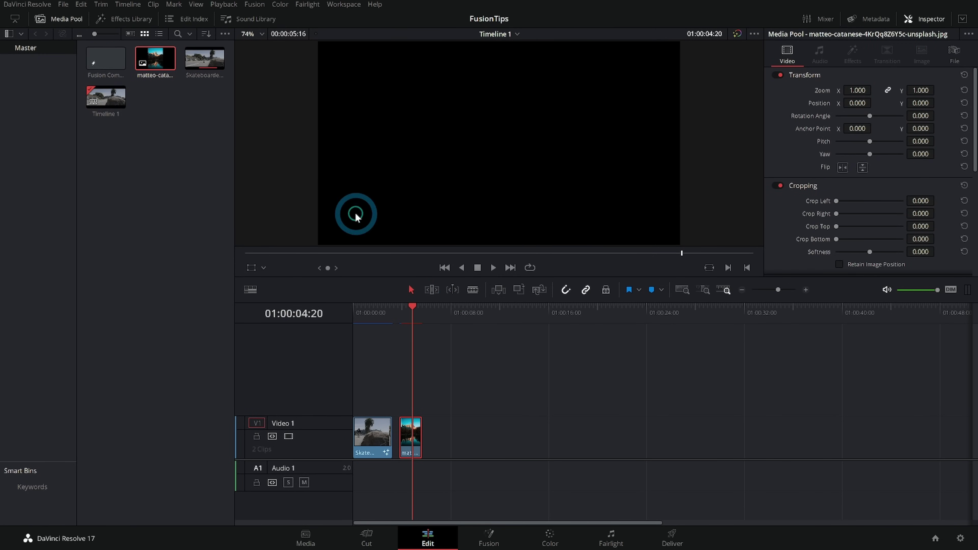
{"action": "double_click", "coordinate": [102, 60]}
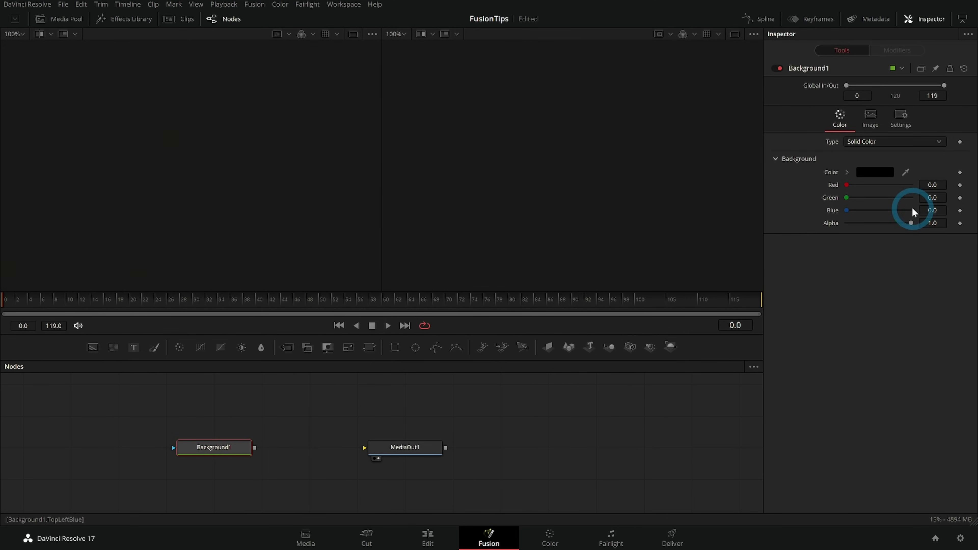
Connect the 1920×1080 Background1 to MediaOut1 and check its settings.
{"action": "left_click", "coordinate": [872, 117]}
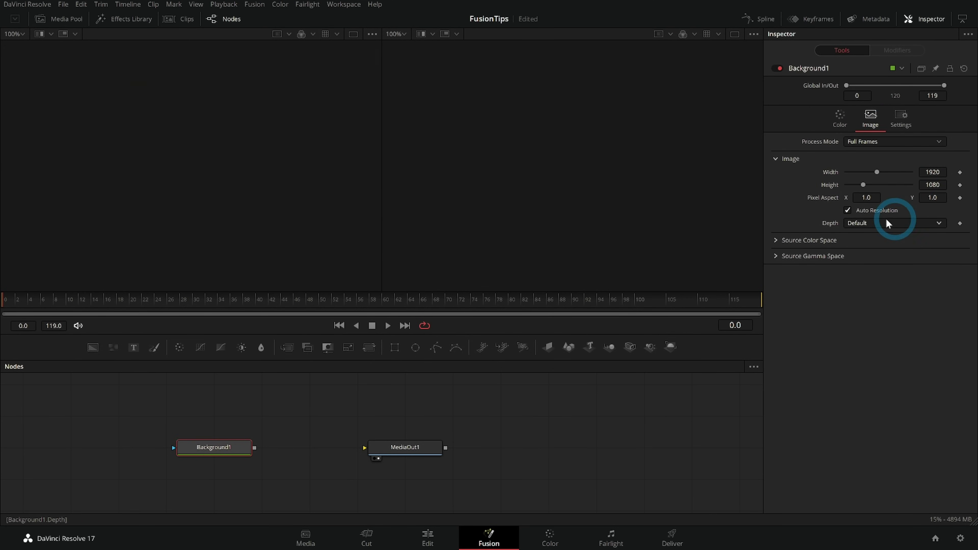
{"action": "left_click_drag", "start_coordinate": [254, 448], "coordinate": [669, 465]}
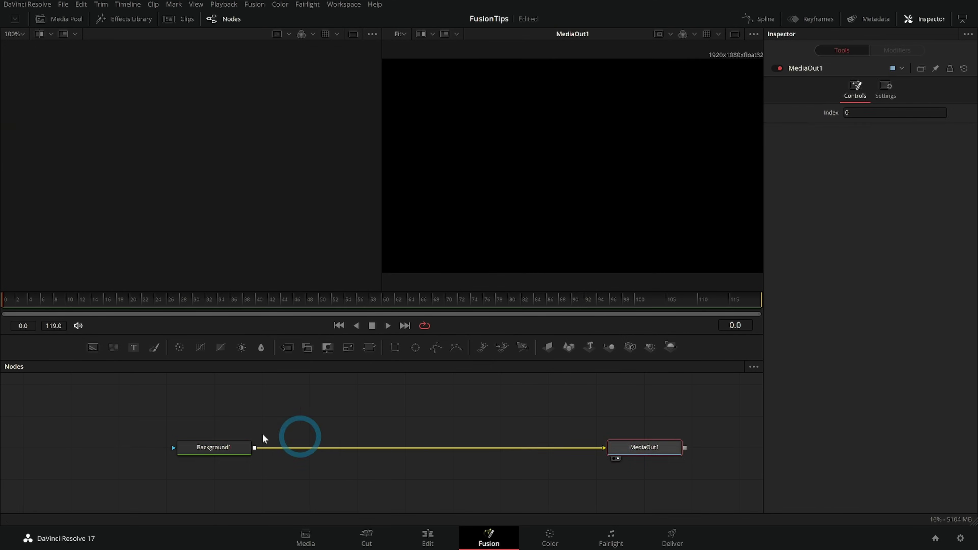
{"action": "left_click", "coordinate": [240, 450]}
{"action": "left_click", "coordinate": [362, 399]}
{"action": "scroll", "coordinate": [561, 179], "scroll_direction": "down", "scroll_amount": 1}
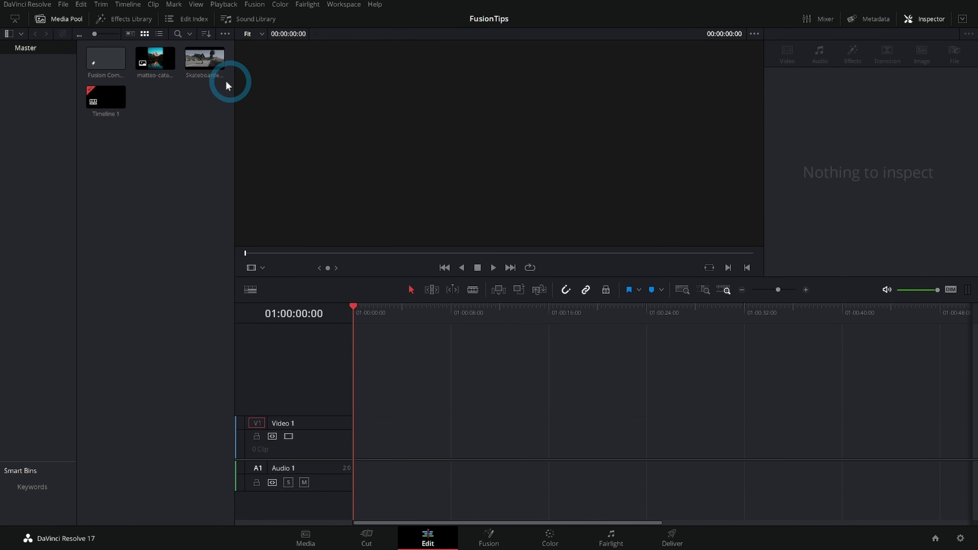
Place the skateboard clip on Video 1 and open the Fusion Composition.
{"action": "left_click_drag", "start_coordinate": [230, 81], "coordinate": [454, 387]}
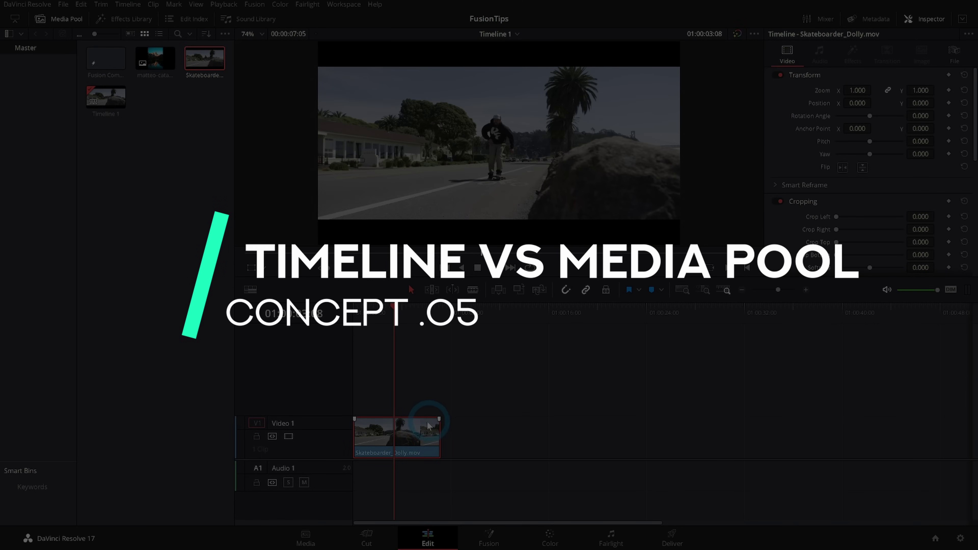
{"action": "double_click", "coordinate": [114, 76]}
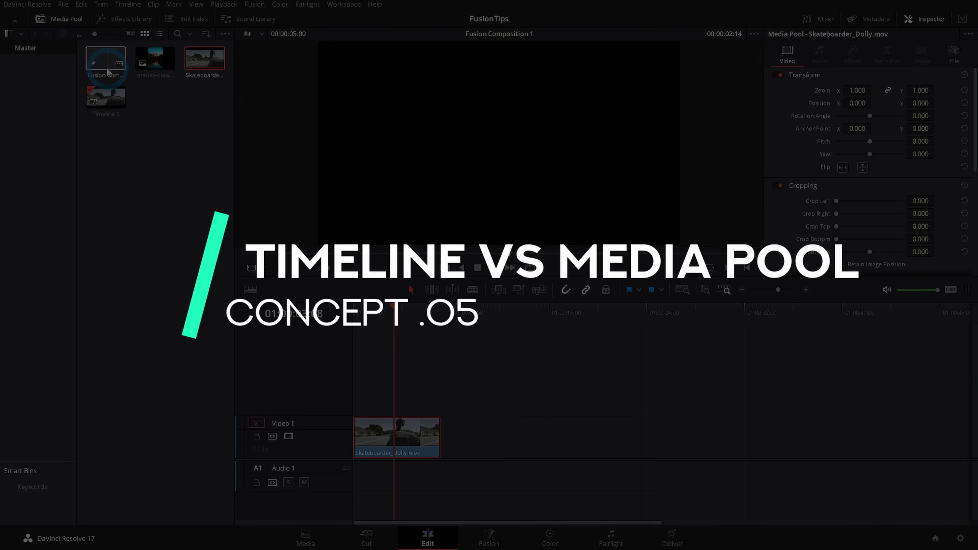
{"action": "left_click", "coordinate": [107, 74]}
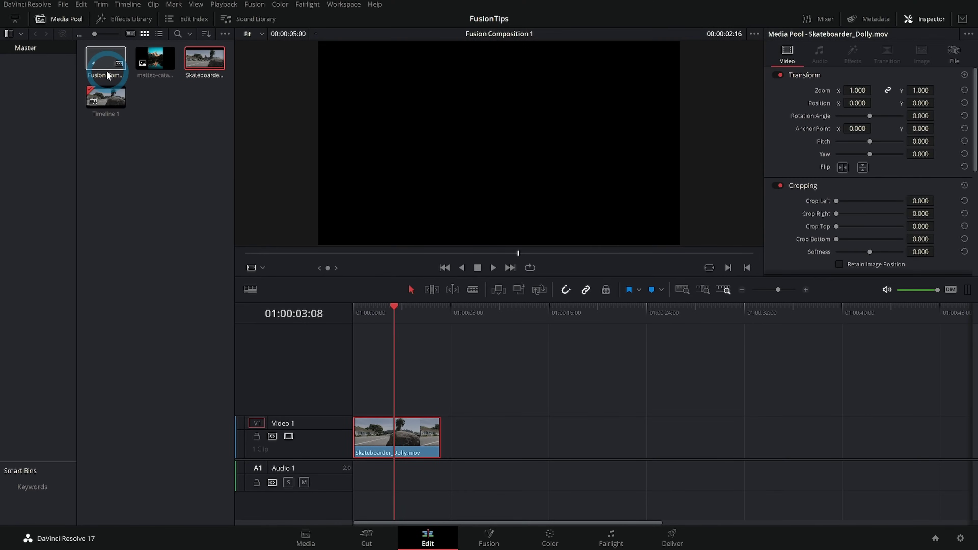
{"action": "left_click", "coordinate": [118, 72]}
{"action": "double_click", "coordinate": [108, 64]}
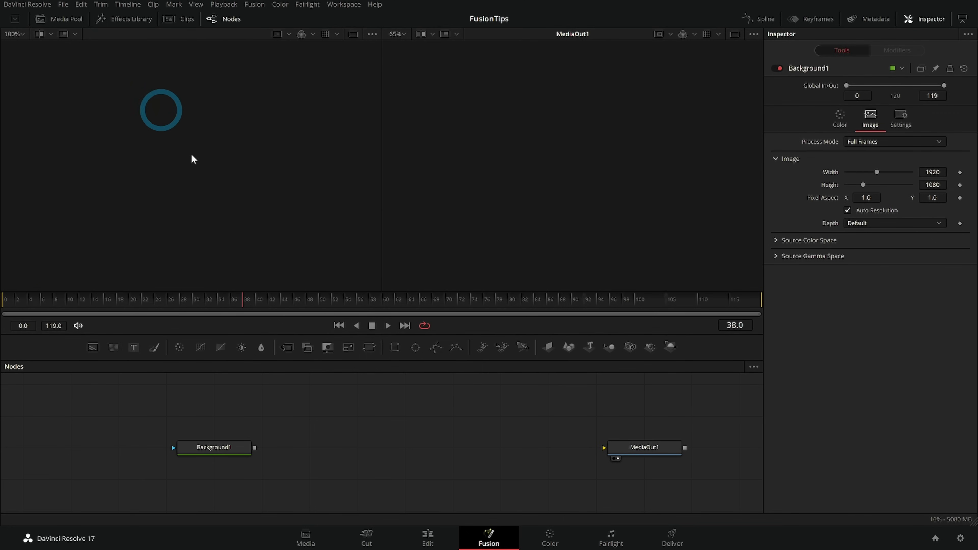
Wire Background1 to MediaOut1, merge a Text1 HELLO title over it, and make the background blue.
{"action": "left_click_drag", "start_coordinate": [255, 449], "coordinate": [644, 455]}
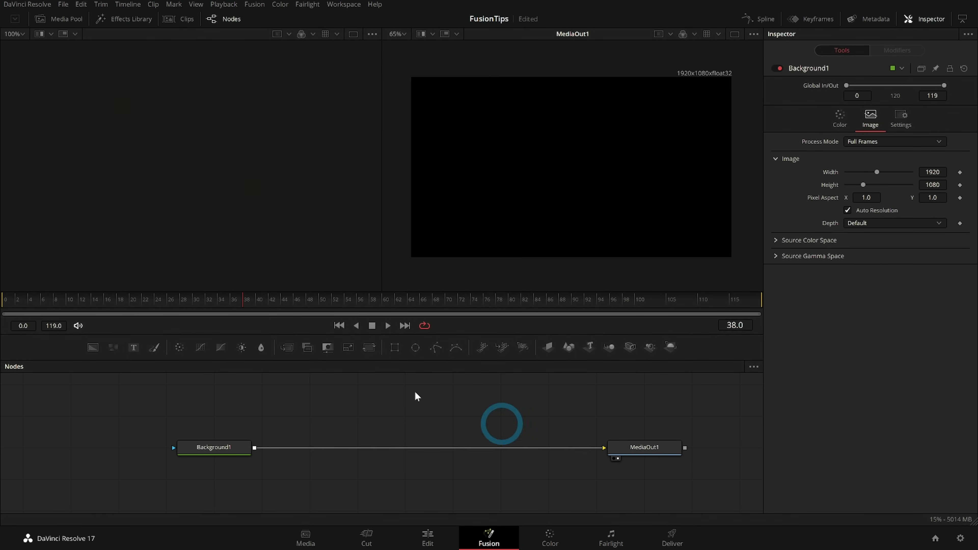
{"action": "left_click_drag", "start_coordinate": [133, 347], "coordinate": [254, 454]}
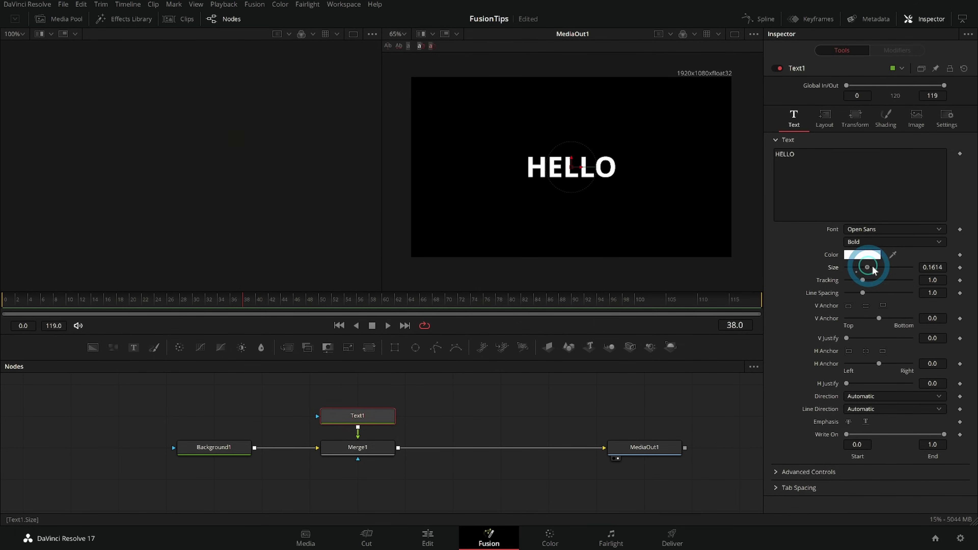
{"action": "left_click", "coordinate": [377, 428]}
{"action": "left_click", "coordinate": [214, 447]}
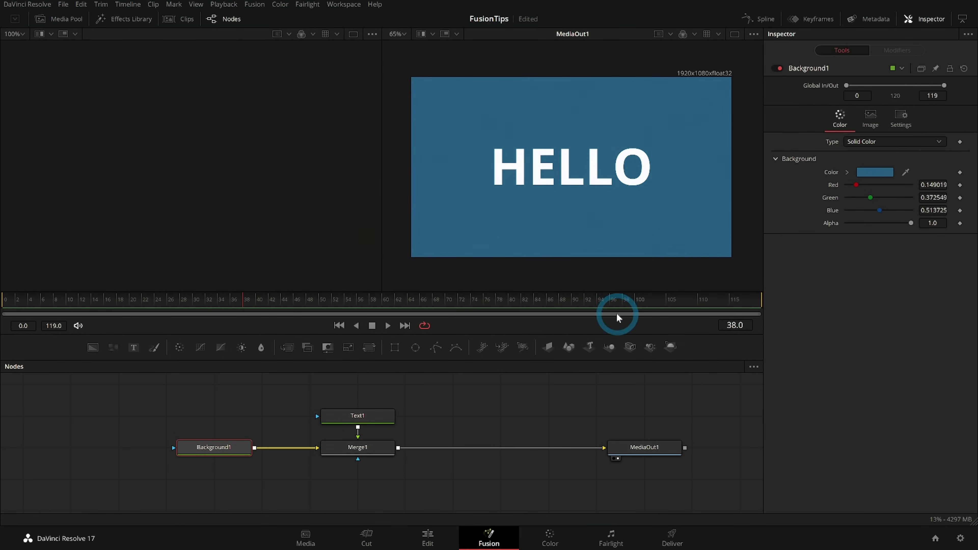
Place the HELLO Fusion title on Video 1 after the skateboard clip.
{"action": "left_click", "coordinate": [428, 539]}
{"action": "left_click_drag", "start_coordinate": [101, 57], "coordinate": [482, 462]}
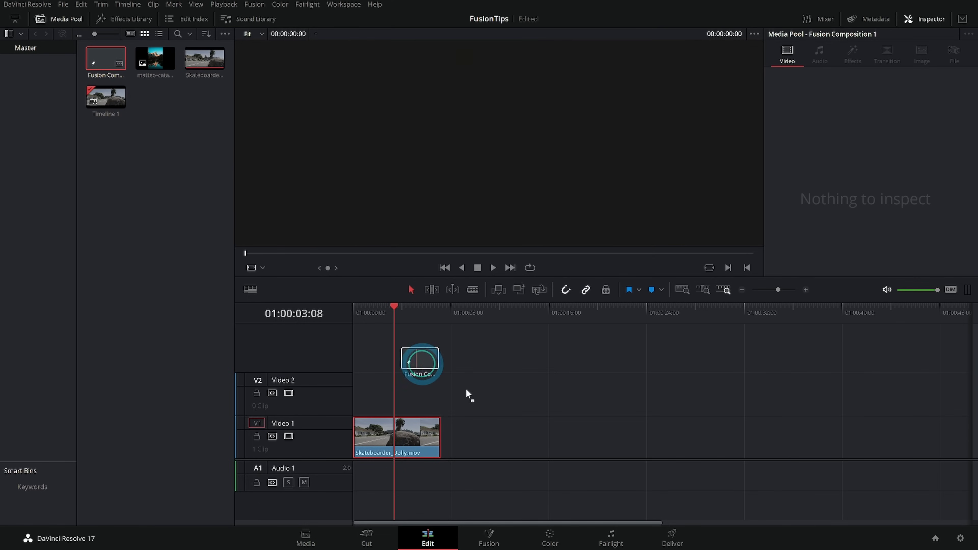
{"action": "left_click", "coordinate": [505, 314]}
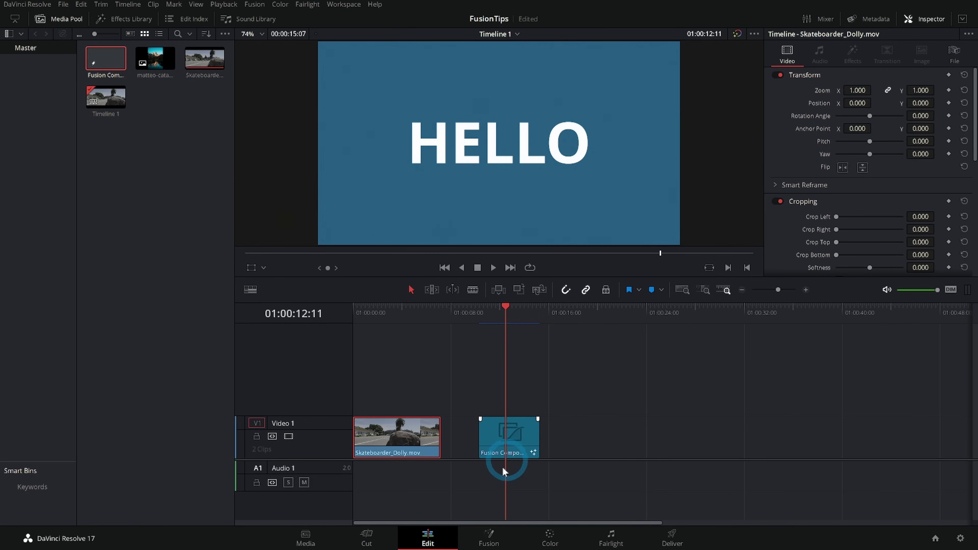
Append ' 2' to the timeline title's Text1 so it reads 'HELLO 2'.
{"action": "left_click", "coordinate": [493, 540]}
{"action": "left_click", "coordinate": [304, 420]}
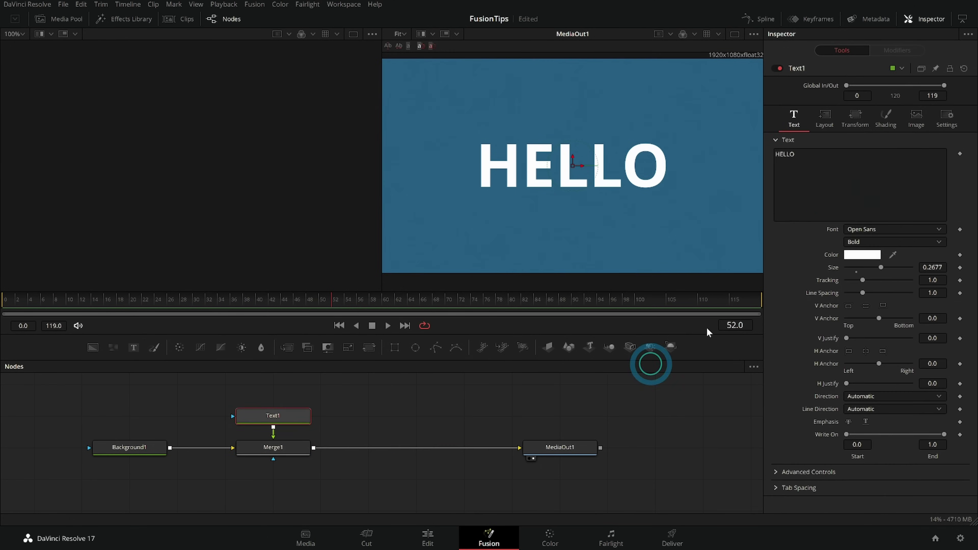
{"action": "left_click", "coordinate": [802, 155]}
{"action": "type", "text": "2"}
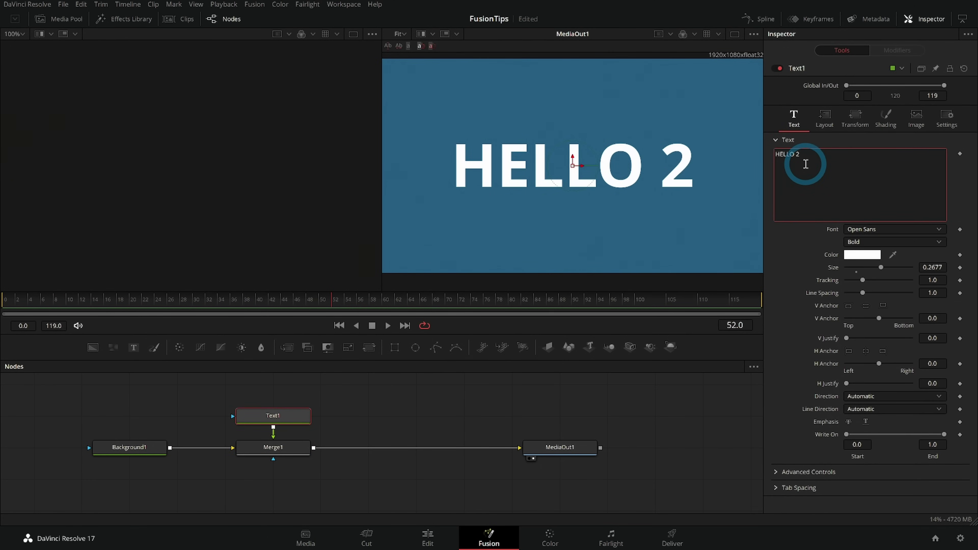
{"action": "left_click", "coordinate": [428, 537]}
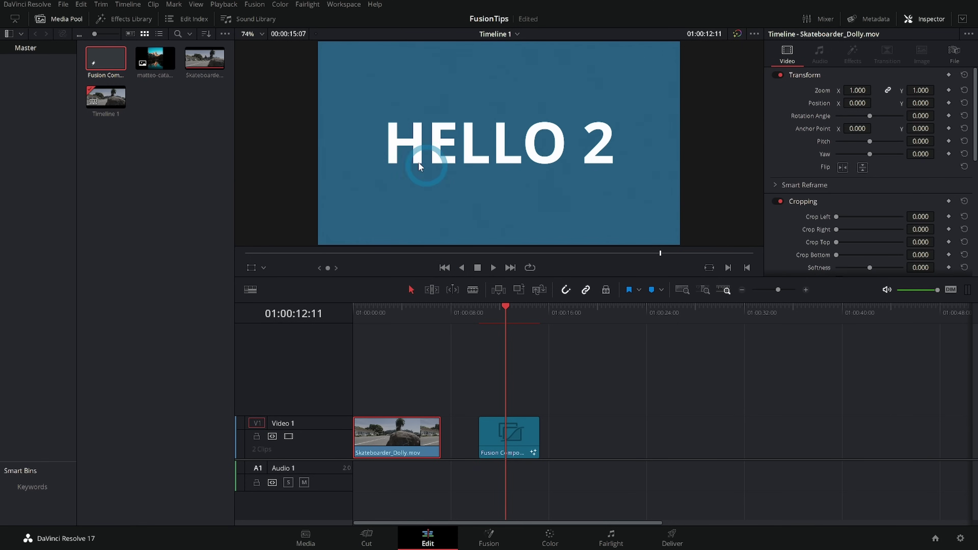
Add a third title copy from the Media Pool after the existing clips.
{"action": "double_click", "coordinate": [111, 56]}
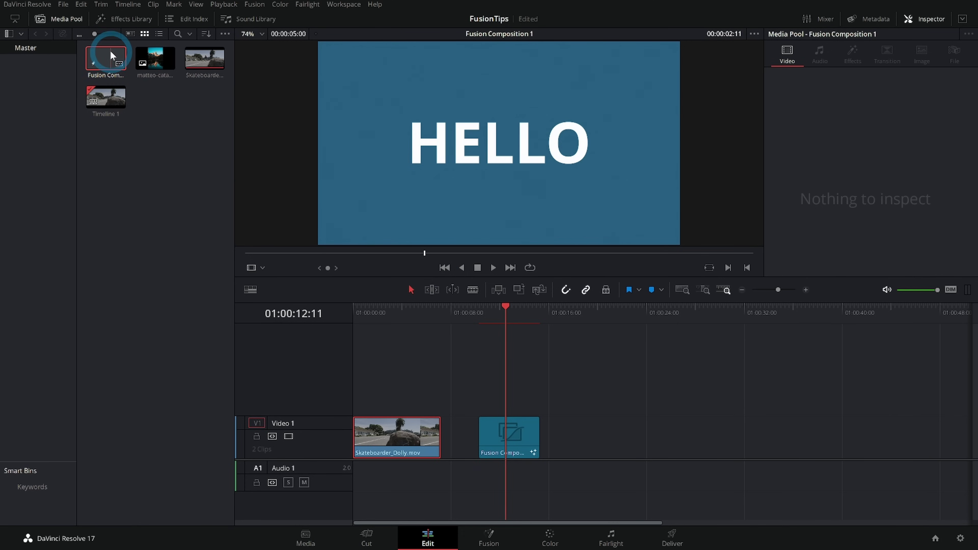
{"action": "left_click_drag", "start_coordinate": [104, 59], "coordinate": [637, 436]}
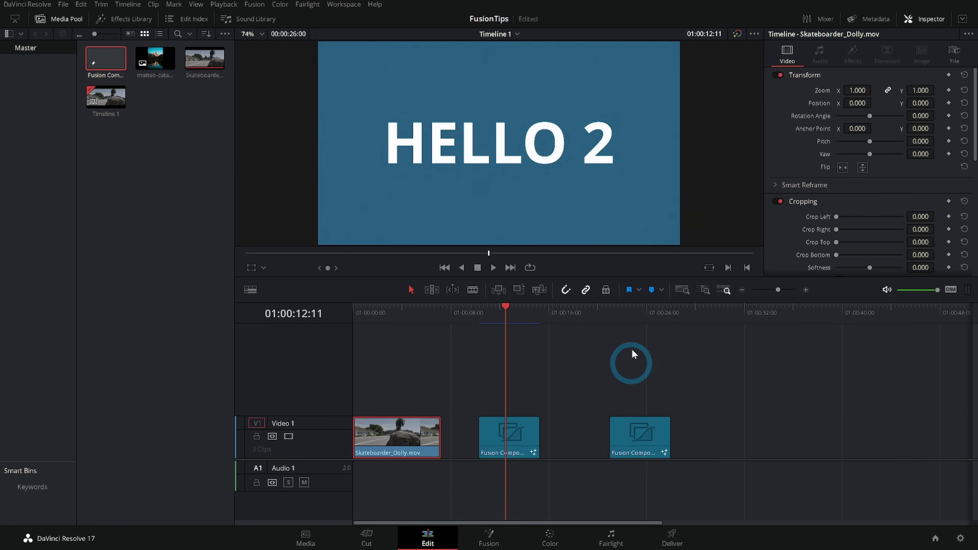
{"action": "left_click", "coordinate": [638, 312]}
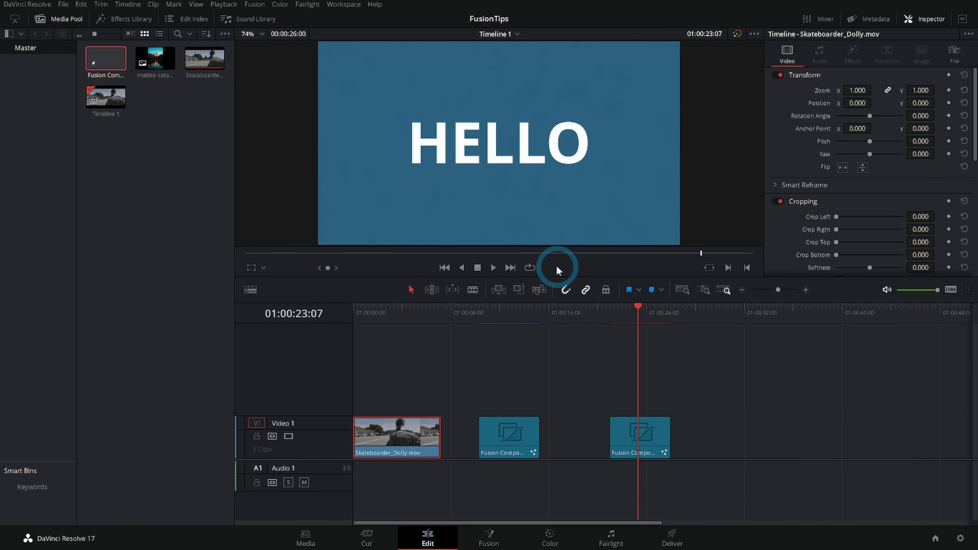
Duplicate the HELLO 2 clip further along Video 1 as a fourth clip.
{"action": "left_click", "coordinate": [101, 59]}
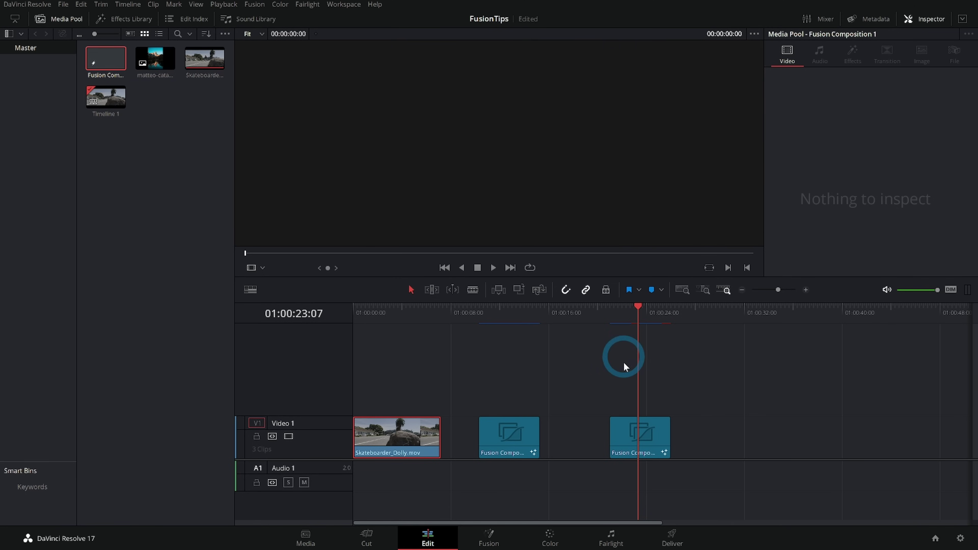
{"action": "left_click", "coordinate": [565, 325]}
{"action": "left_click", "coordinate": [521, 313]}
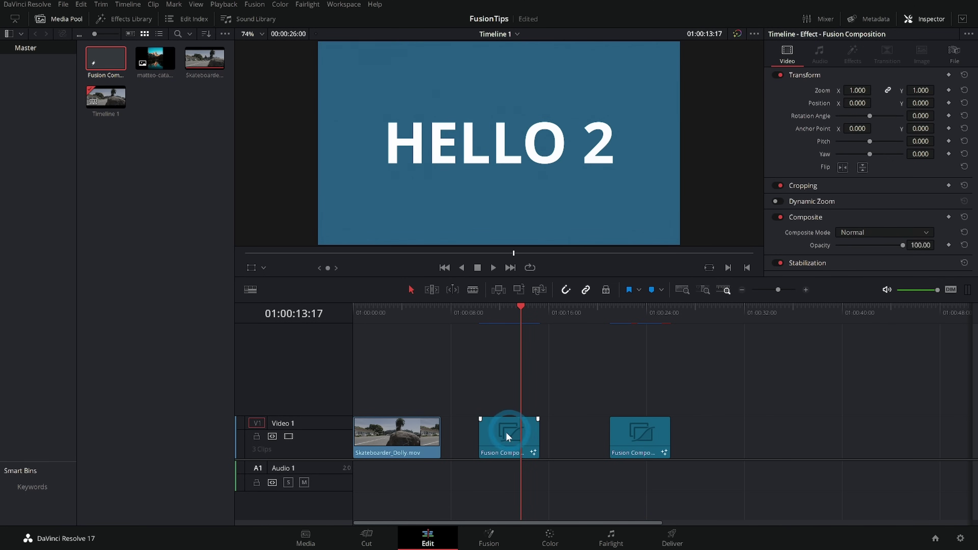
{"action": "left_click_drag", "start_coordinate": [507, 431], "coordinate": [746, 387]}
{"action": "left_click", "coordinate": [742, 317]}
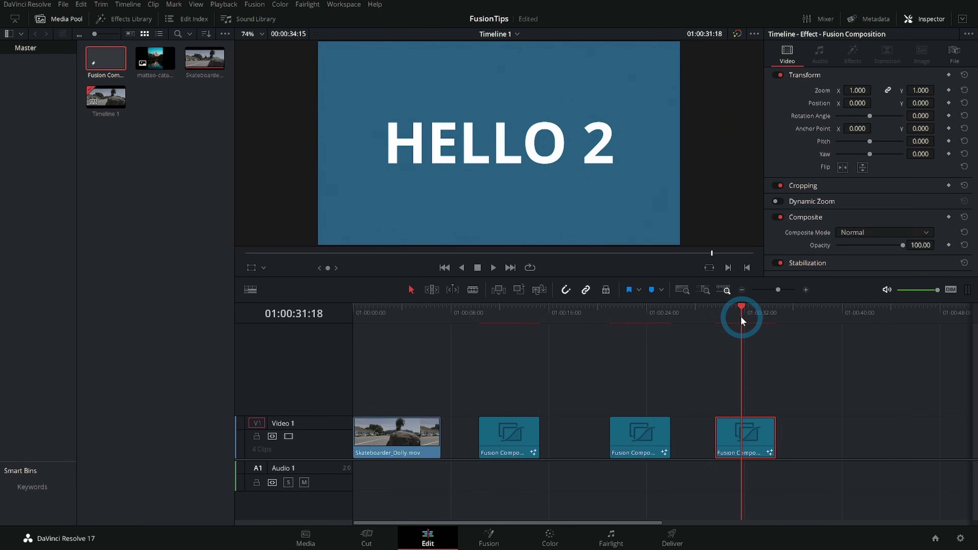
{"action": "left_click", "coordinate": [750, 432]}
{"action": "left_click", "coordinate": [735, 312]}
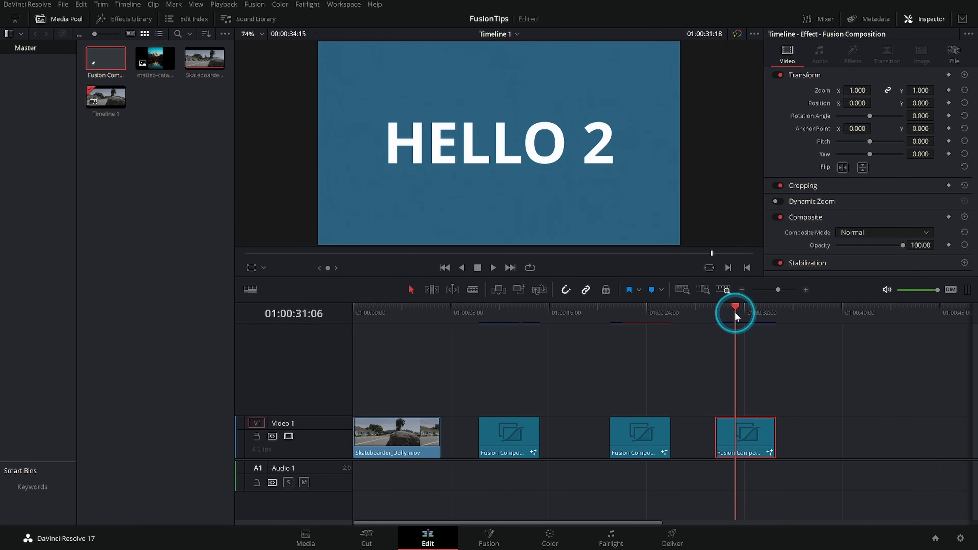
Renumber the middle title clip's text, replacing its number with 4.
{"action": "left_click", "coordinate": [637, 312]}
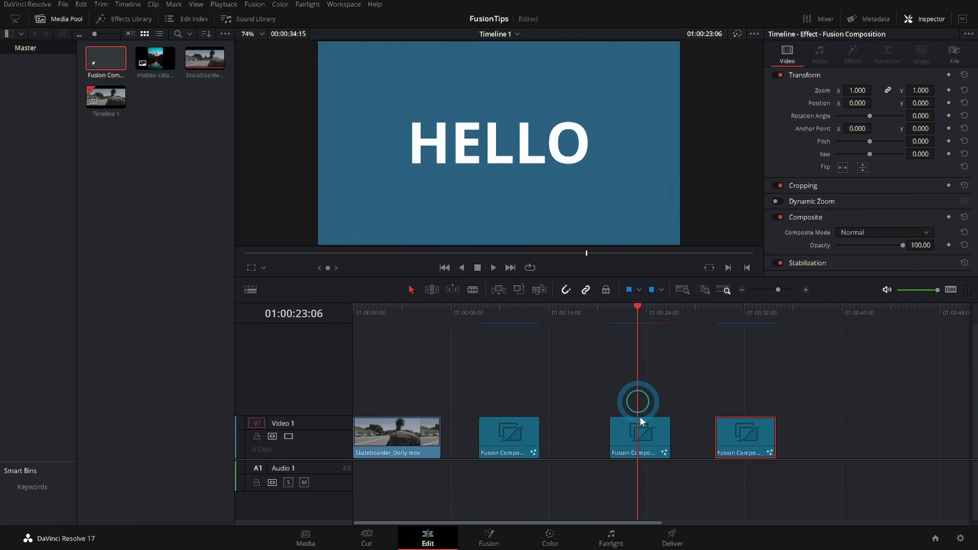
{"action": "left_click", "coordinate": [629, 443]}
{"action": "left_click", "coordinate": [489, 537]}
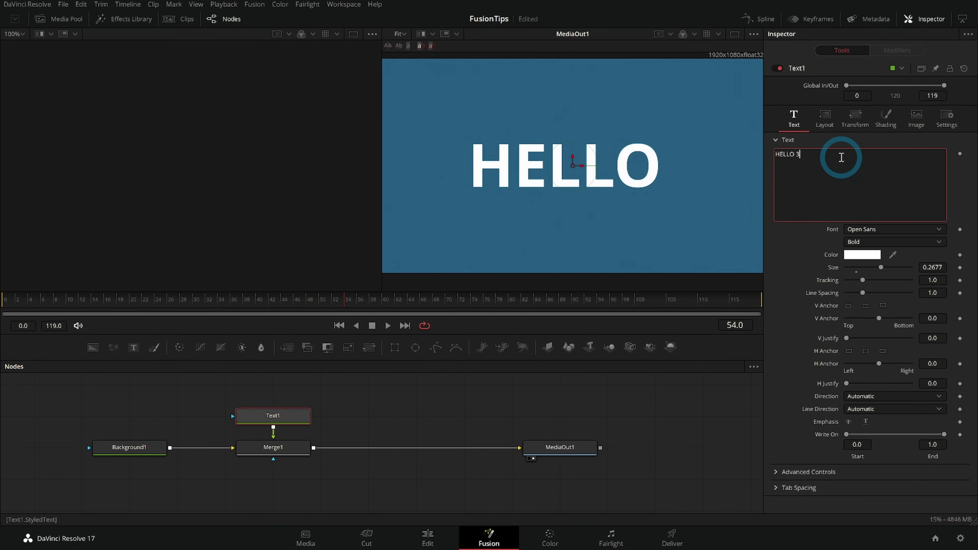
{"action": "left_click", "coordinate": [428, 537]}
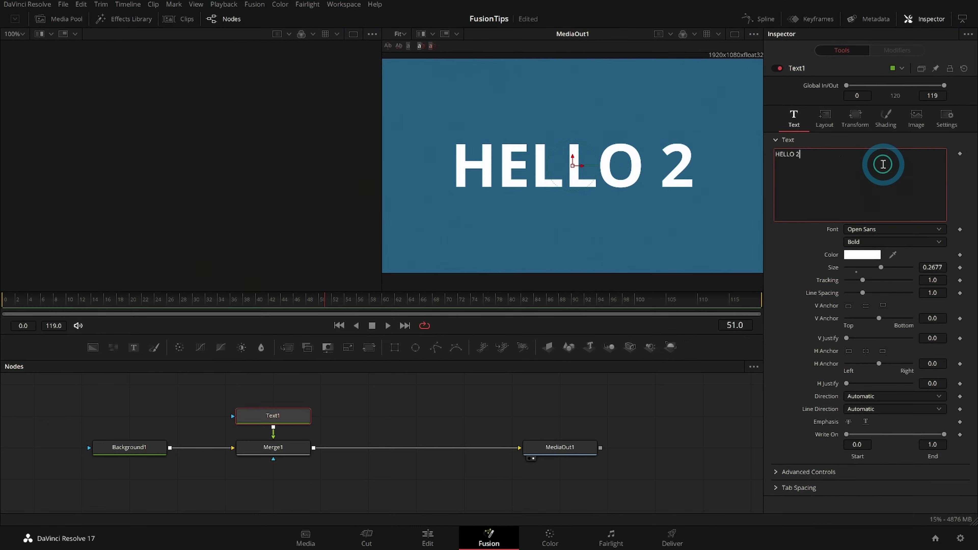
{"action": "key", "text": "BackSpace"}
{"action": "type", "text": "4"}
Add the Fusion Composition from the Media Pool as a fifth title clip.
{"action": "left_click", "coordinate": [96, 66]}
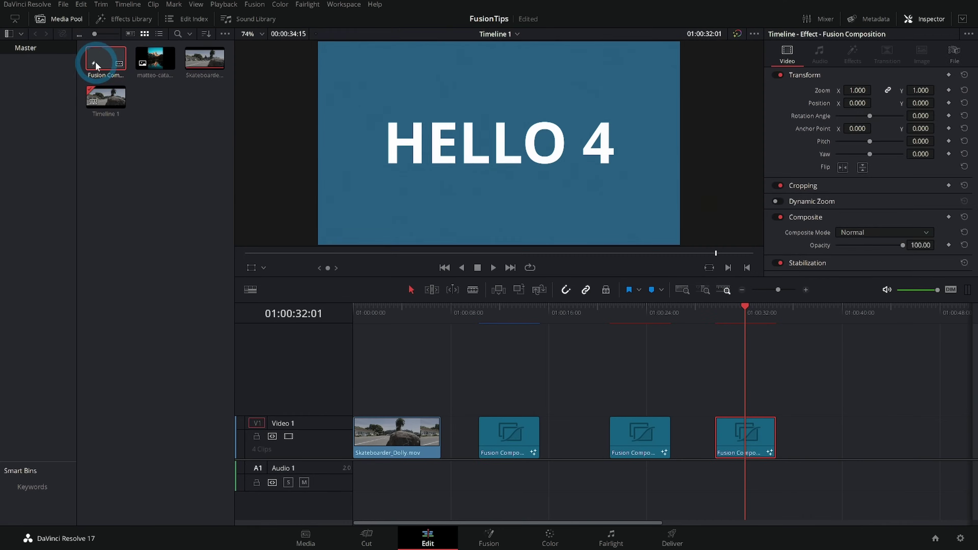
{"action": "left_click_drag", "start_coordinate": [96, 66], "coordinate": [808, 431]}
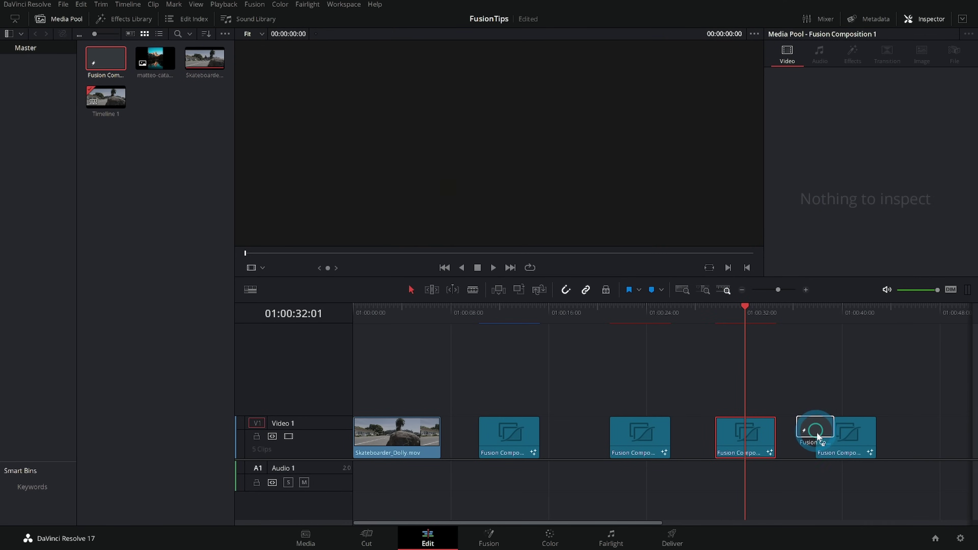
{"action": "left_click", "coordinate": [844, 333]}
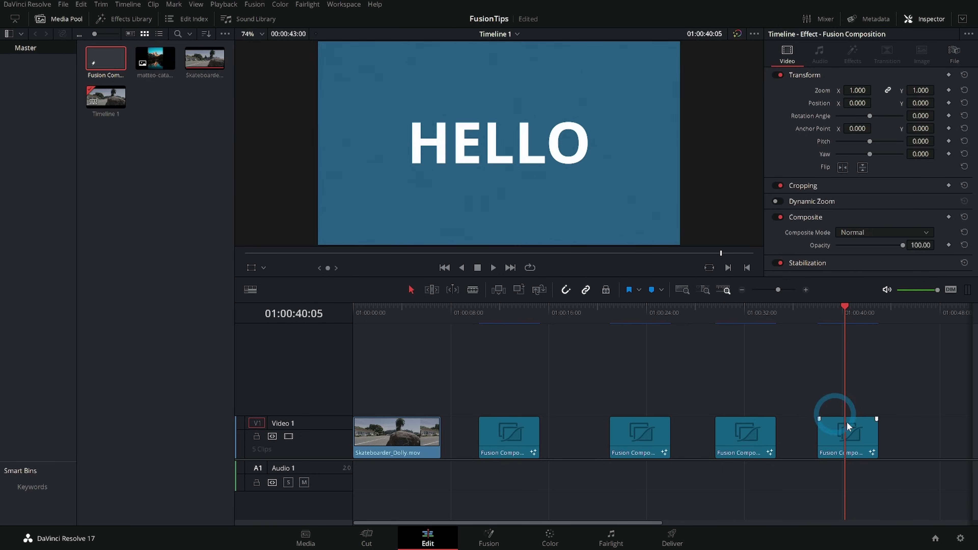
Change the Fusion Composition's Background1 colour to purple.
{"action": "left_click", "coordinate": [98, 60]}
{"action": "double_click", "coordinate": [98, 60]}
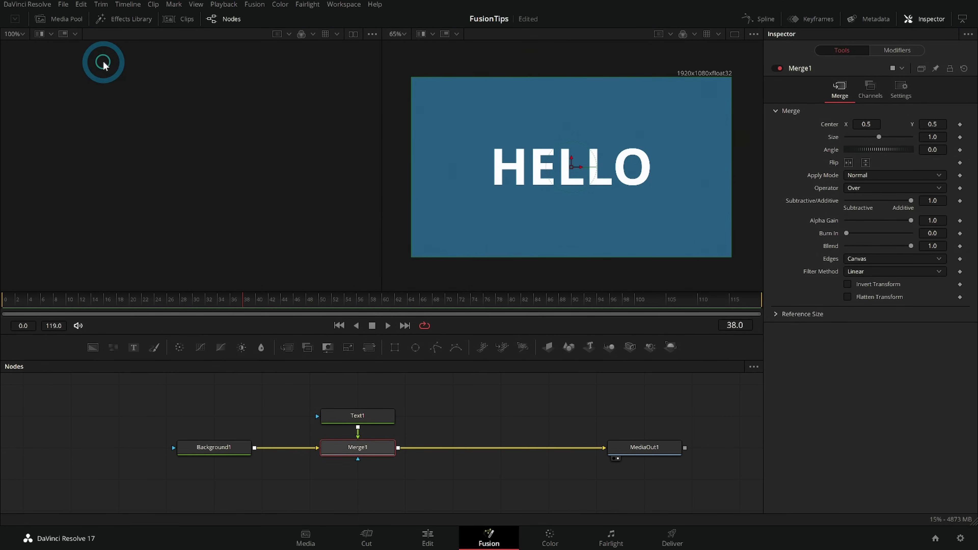
{"action": "left_click", "coordinate": [875, 172]}
{"action": "left_click", "coordinate": [516, 212]}
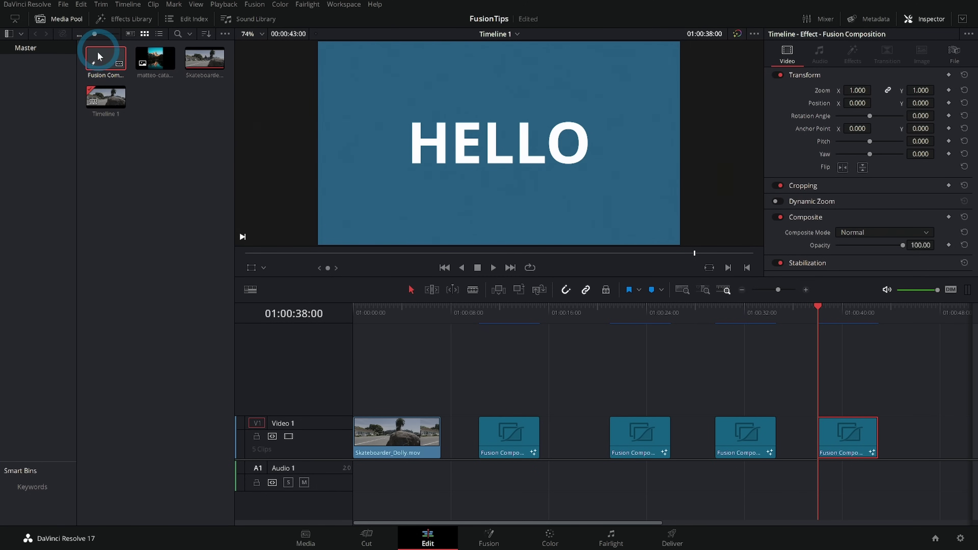
Marquee-select all five Fusion Composition clips and delete them, leaving only the skateboarder clip.
{"action": "left_click_drag", "start_coordinate": [101, 56], "coordinate": [561, 395]}
{"action": "left_click", "coordinate": [565, 309]}
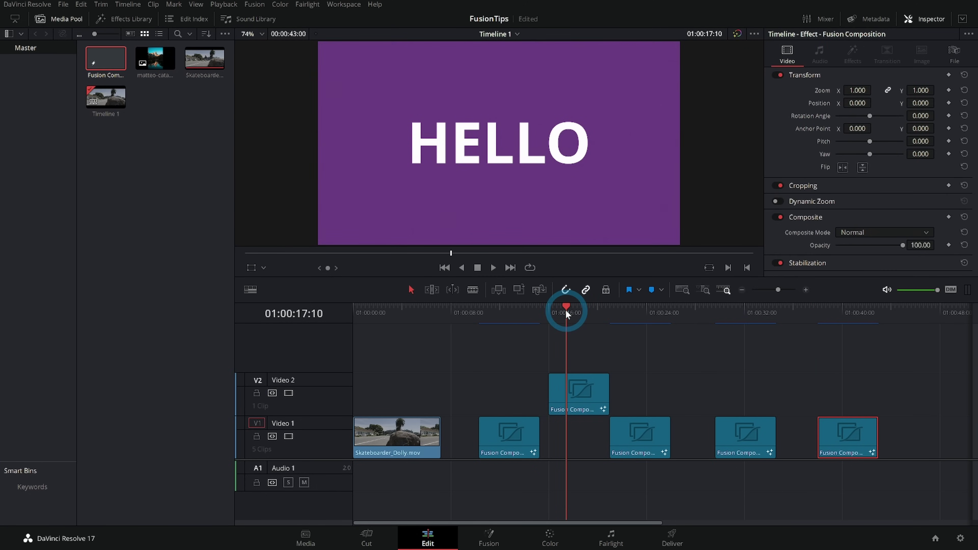
{"action": "left_click_drag", "start_coordinate": [508, 360], "coordinate": [651, 397]}
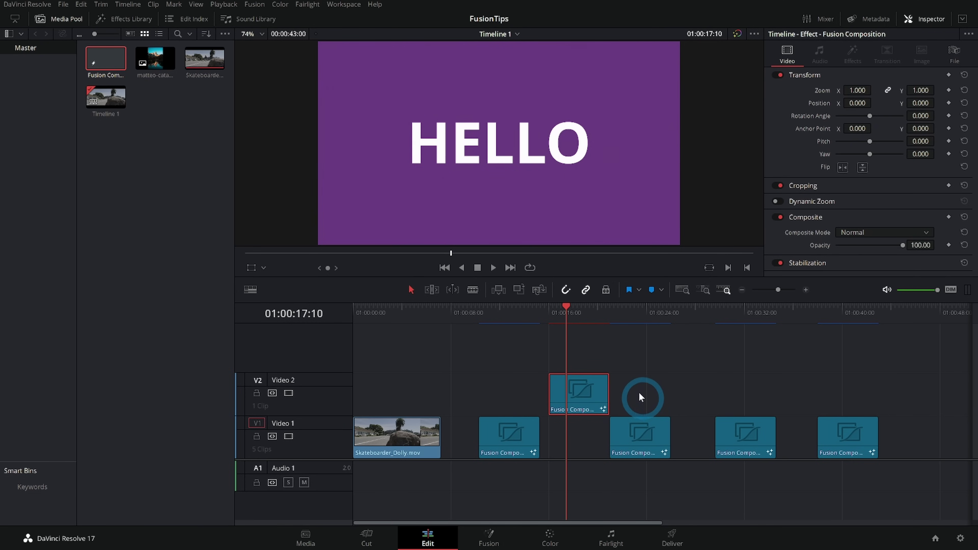
{"action": "left_click", "coordinate": [677, 387]}
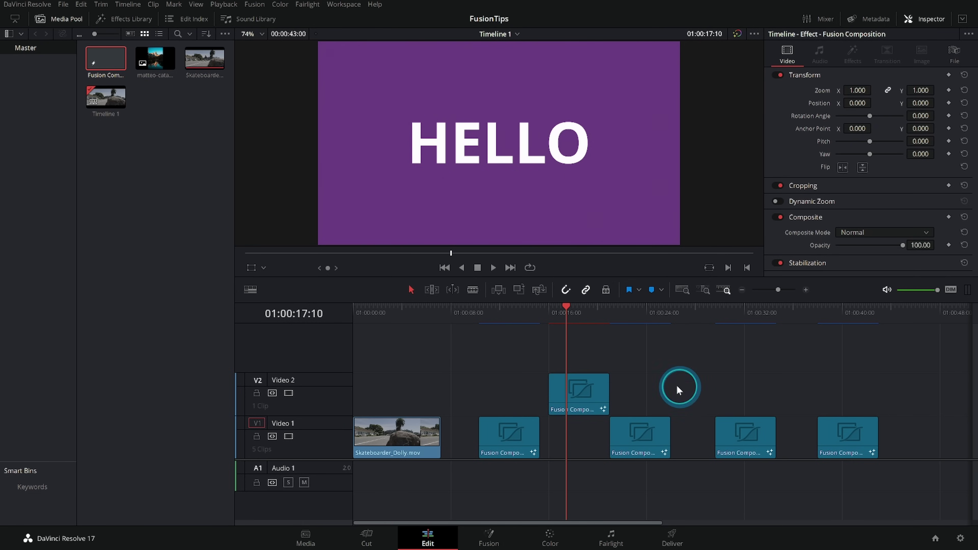
{"action": "left_click_drag", "start_coordinate": [504, 341], "coordinate": [632, 376]}
{"action": "left_click", "coordinate": [726, 378]}
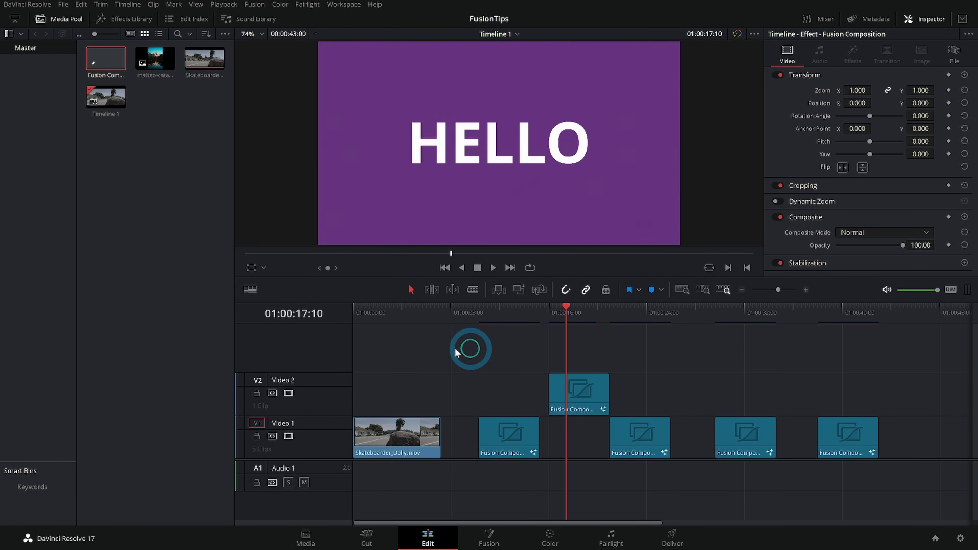
{"action": "left_click_drag", "start_coordinate": [456, 352], "coordinate": [872, 453]}
{"action": "key", "text": "Delete"}
{"action": "double_click", "coordinate": [101, 54]}
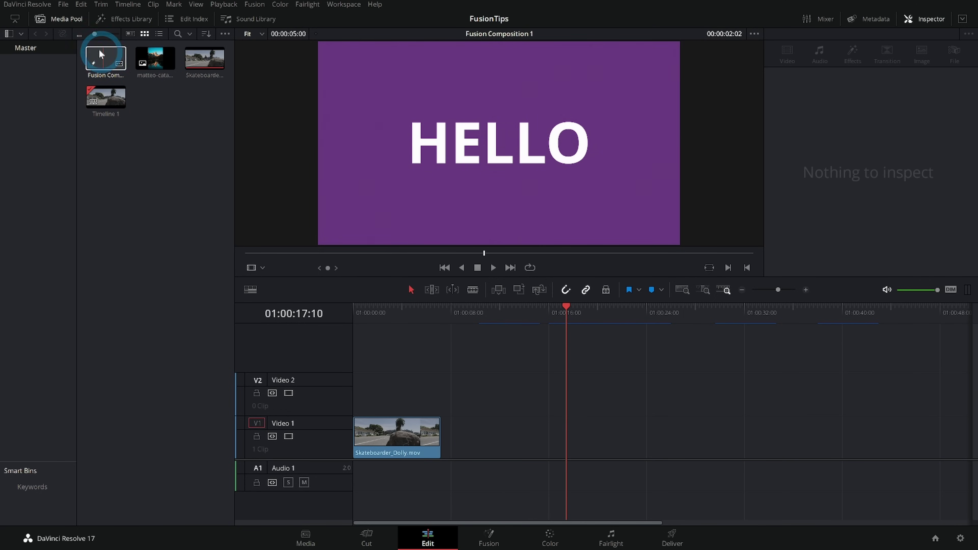
Place the Fusion Composition on Video 1 and make it a compound clip named 'Hello_Title'.
{"action": "left_click_drag", "start_coordinate": [101, 54], "coordinate": [546, 405]}
{"action": "left_click", "coordinate": [545, 435]}
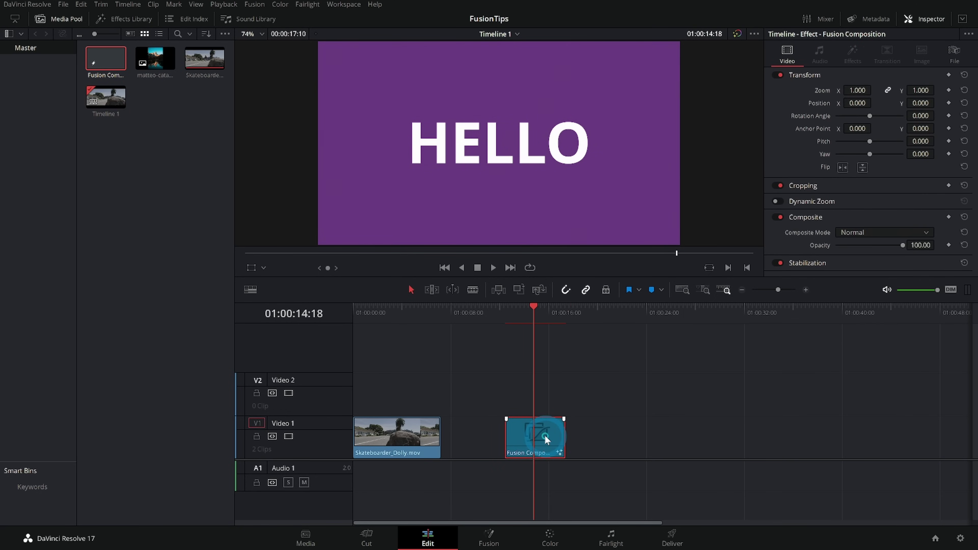
{"action": "right_click", "coordinate": [545, 435]}
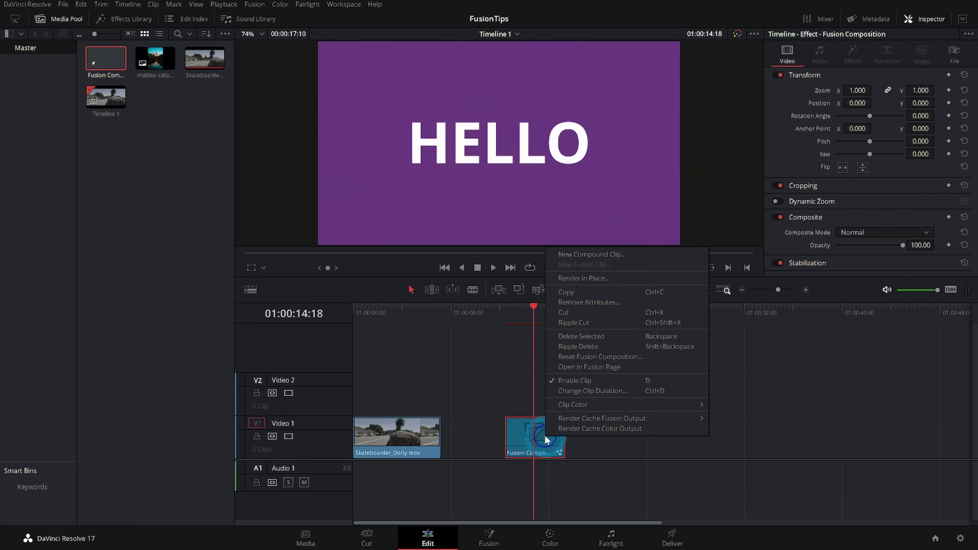
{"action": "left_click", "coordinate": [598, 252]}
{"action": "left_click", "coordinate": [551, 280]}
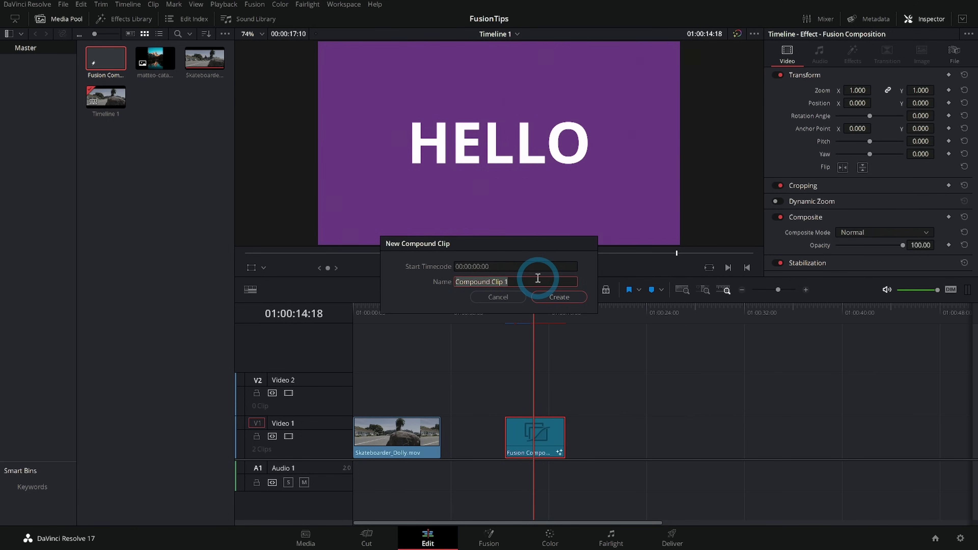
{"action": "type", "text": "Hello_Titl"}
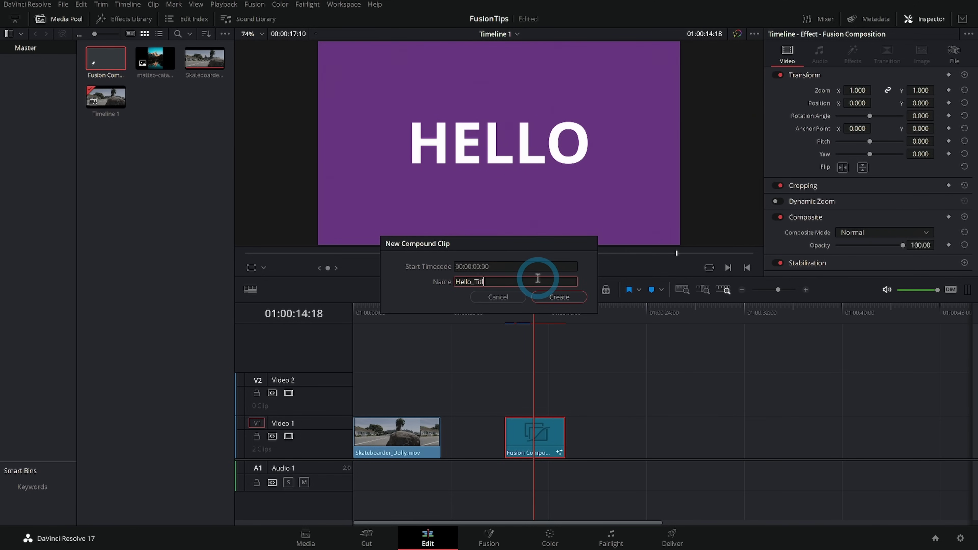
{"action": "type", "text": "e"}
{"action": "key", "text": "Return"}
Move Hello_Title next to the skateboarder clip and add copies along Video 1, four in total.
{"action": "left_click_drag", "start_coordinate": [537, 430], "coordinate": [494, 426]}
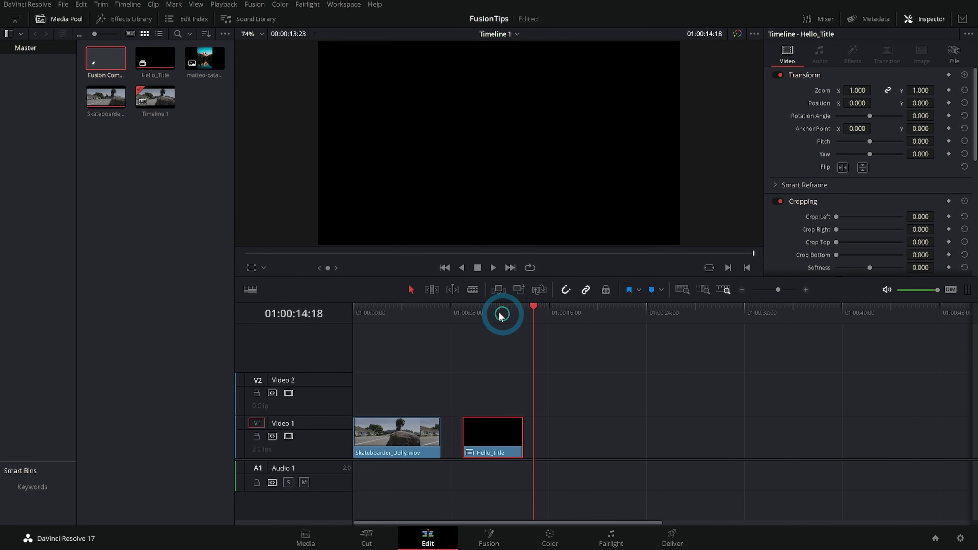
{"action": "left_click_drag", "start_coordinate": [500, 315], "coordinate": [489, 313]}
{"action": "left_click", "coordinate": [490, 442]}
{"action": "left_click_drag", "start_coordinate": [492, 439], "coordinate": [875, 431]}
{"action": "left_click", "coordinate": [773, 307]}
Open the first Hello_Title compound clip in its own timeline.
{"action": "left_click", "coordinate": [614, 314]}
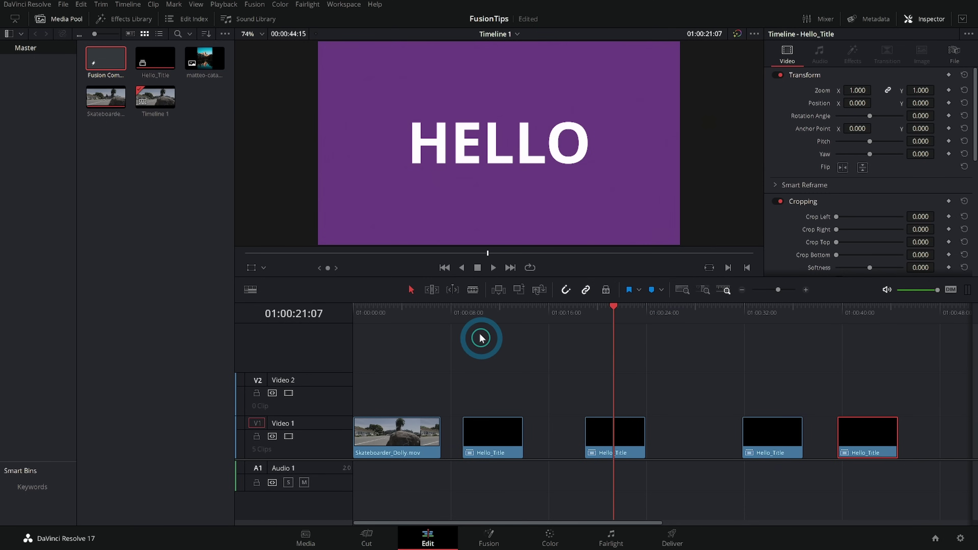
{"action": "right_click", "coordinate": [500, 428]}
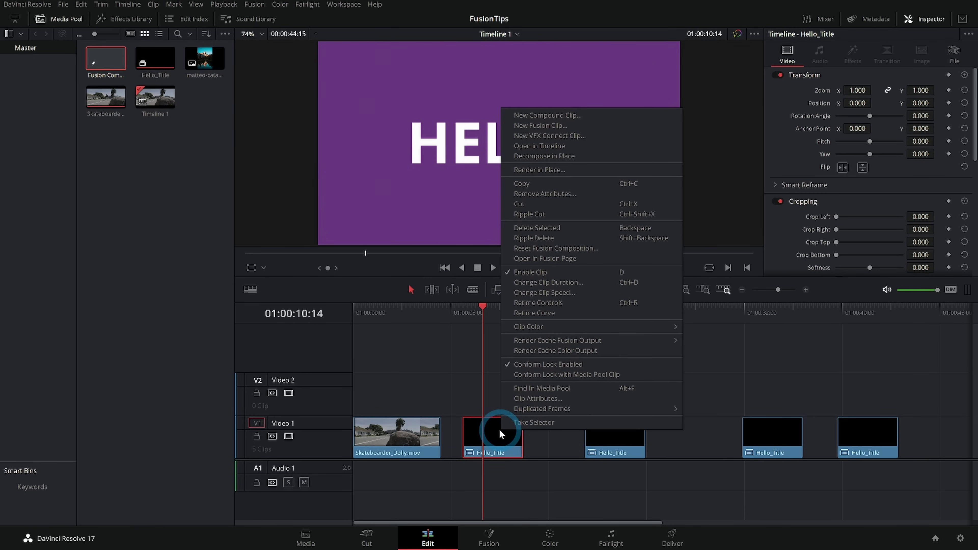
{"action": "left_click", "coordinate": [564, 146]}
{"action": "left_click", "coordinate": [386, 385]}
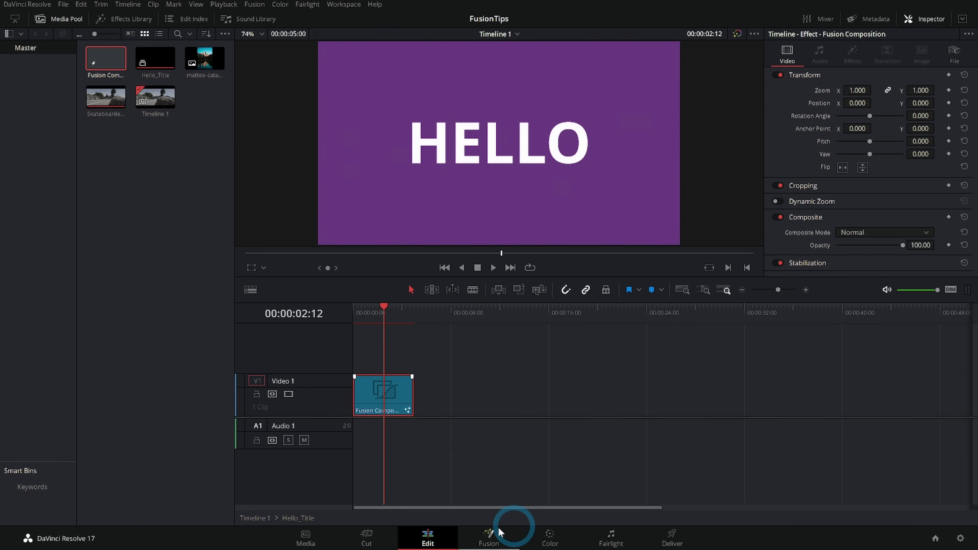
Set Background1 to dark red in Fusion, then go back to Timeline 1.
{"action": "left_click", "coordinate": [500, 536]}
{"action": "left_click", "coordinate": [875, 172]}
{"action": "left_click_drag", "start_coordinate": [512, 243], "coordinate": [488, 201]}
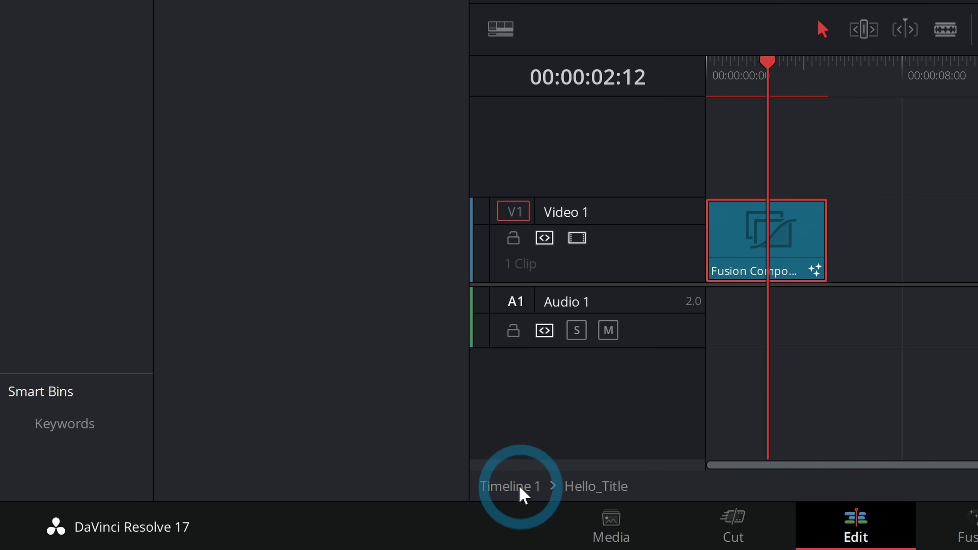
{"action": "left_click", "coordinate": [520, 489]}
Scrub across each Hello_Title copy to check the red titles, comparing with the original purple composition.
{"action": "left_click_drag", "start_coordinate": [638, 321], "coordinate": [610, 321]}
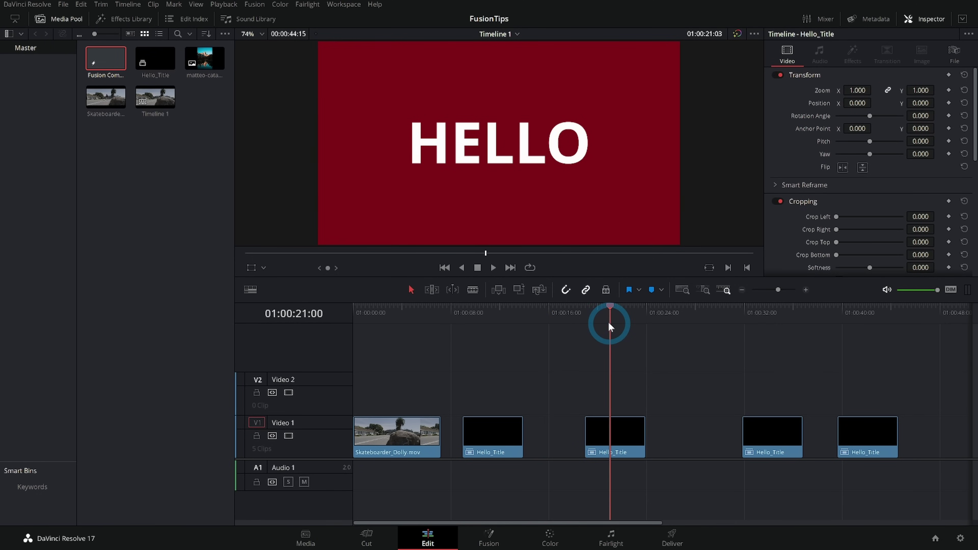
{"action": "left_click", "coordinate": [875, 316]}
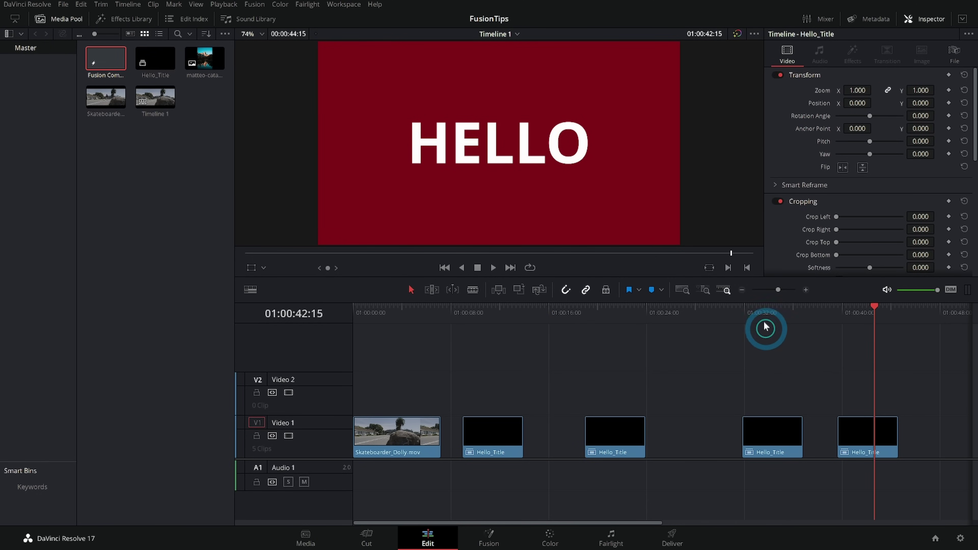
{"action": "left_click", "coordinate": [764, 320]}
{"action": "left_click", "coordinate": [605, 318]}
{"action": "left_click", "coordinate": [489, 316]}
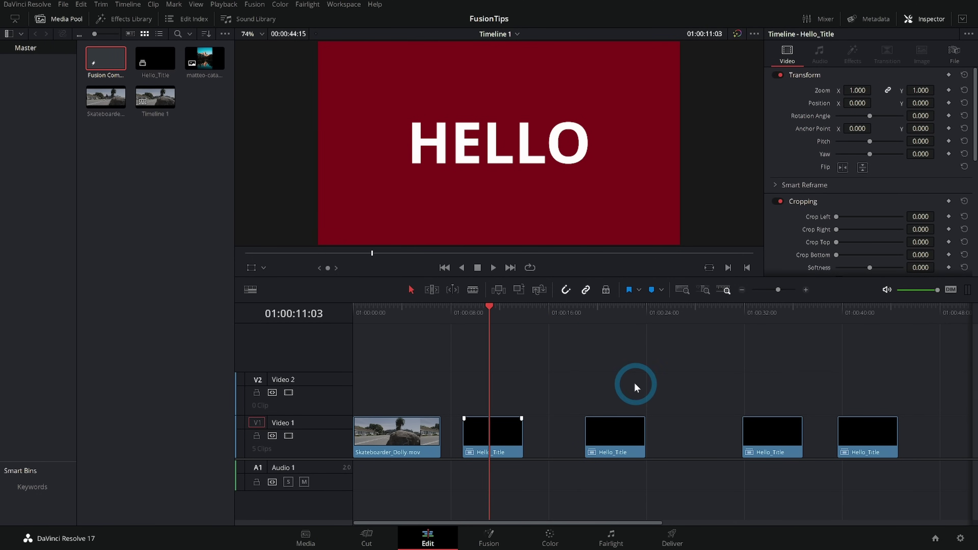
{"action": "left_click", "coordinate": [612, 308]}
{"action": "left_click", "coordinate": [767, 317]}
{"action": "left_click", "coordinate": [495, 314]}
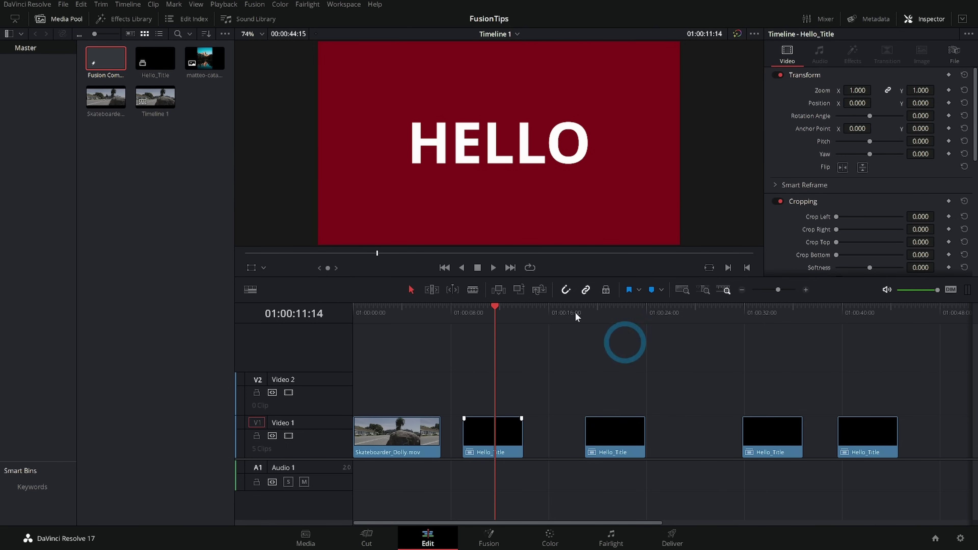
{"action": "left_click", "coordinate": [492, 313]}
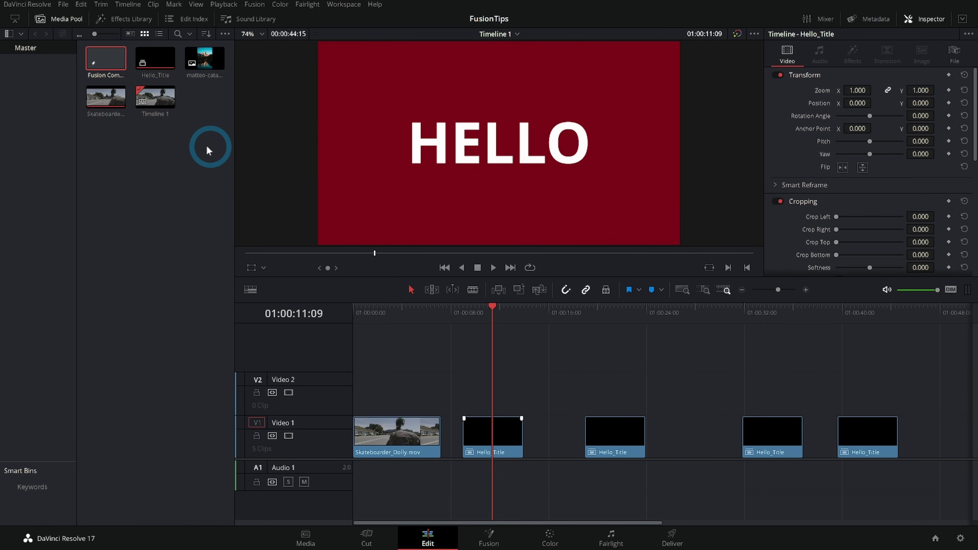
{"action": "left_click", "coordinate": [104, 63]}
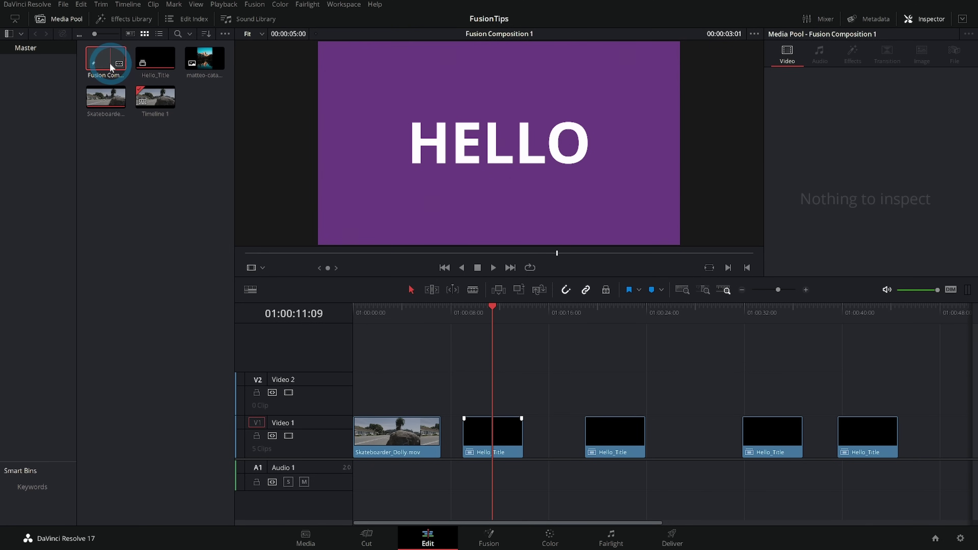
{"action": "left_click", "coordinate": [446, 333]}
{"action": "left_click", "coordinate": [500, 327]}
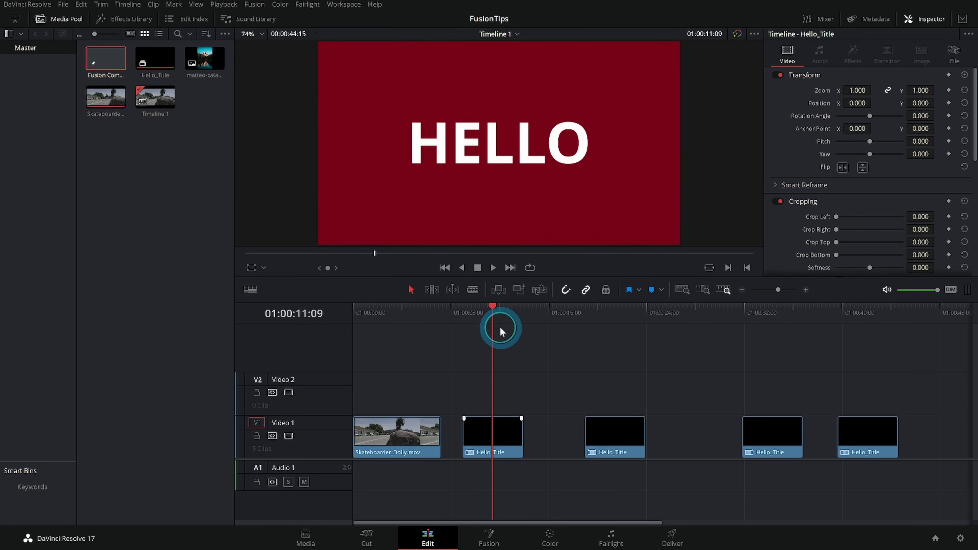
{"action": "left_click", "coordinate": [601, 315]}
{"action": "left_click", "coordinate": [496, 312]}
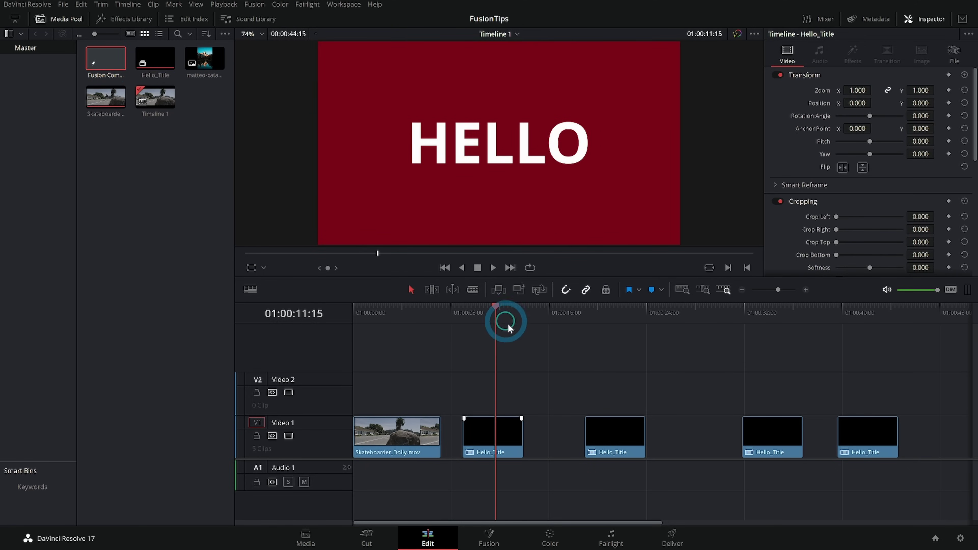
{"action": "left_click", "coordinate": [607, 312]}
Duplicate three Hello_Title clips from Video 1 up onto Video 2.
{"action": "left_click_drag", "start_coordinate": [593, 377], "coordinate": [861, 434]}
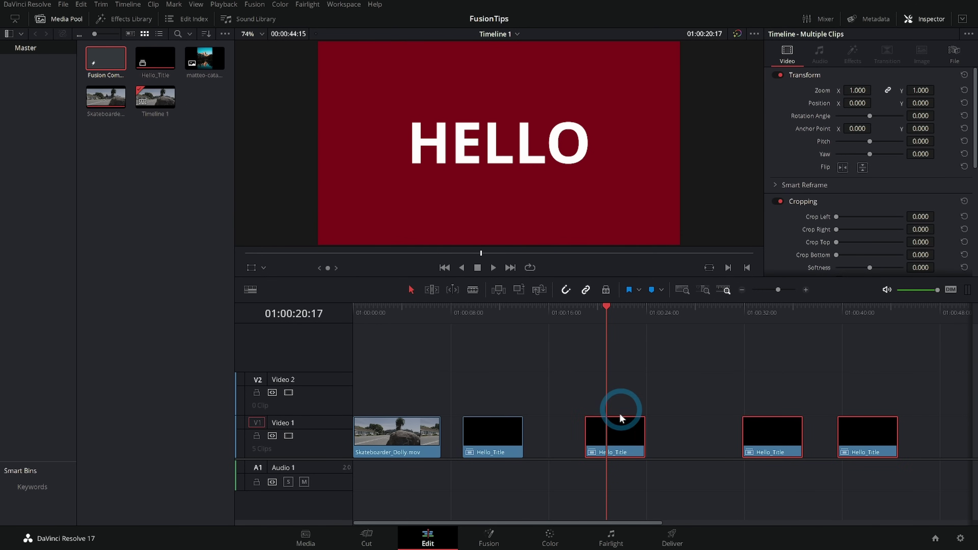
{"action": "left_click_drag", "start_coordinate": [621, 417], "coordinate": [696, 399]}
{"action": "left_click", "coordinate": [727, 353]}
{"action": "left_click", "coordinate": [690, 314]}
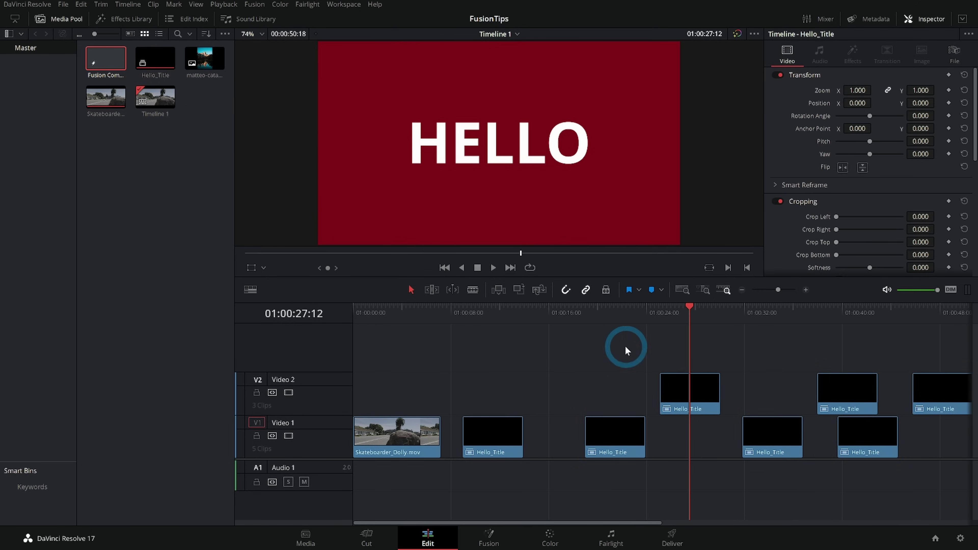
{"action": "left_click", "coordinate": [681, 397]}
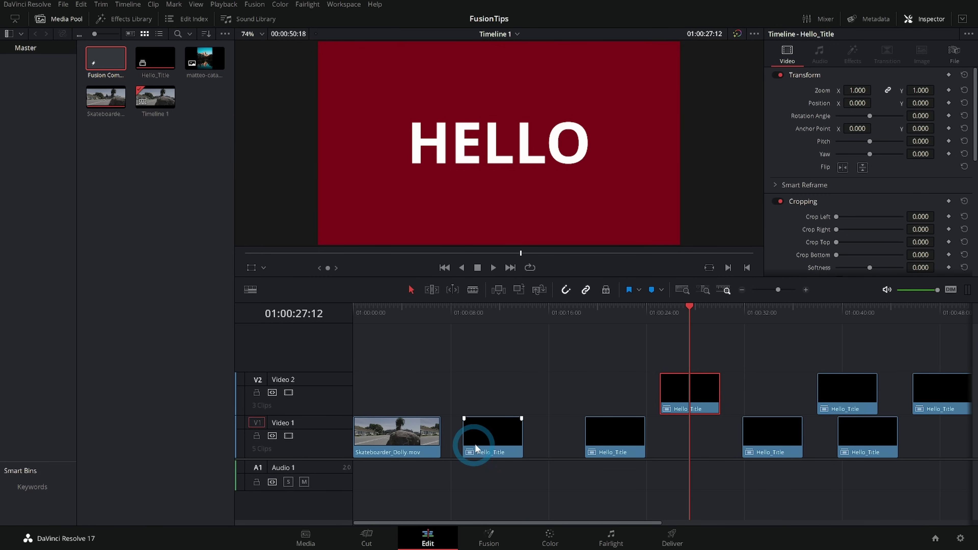